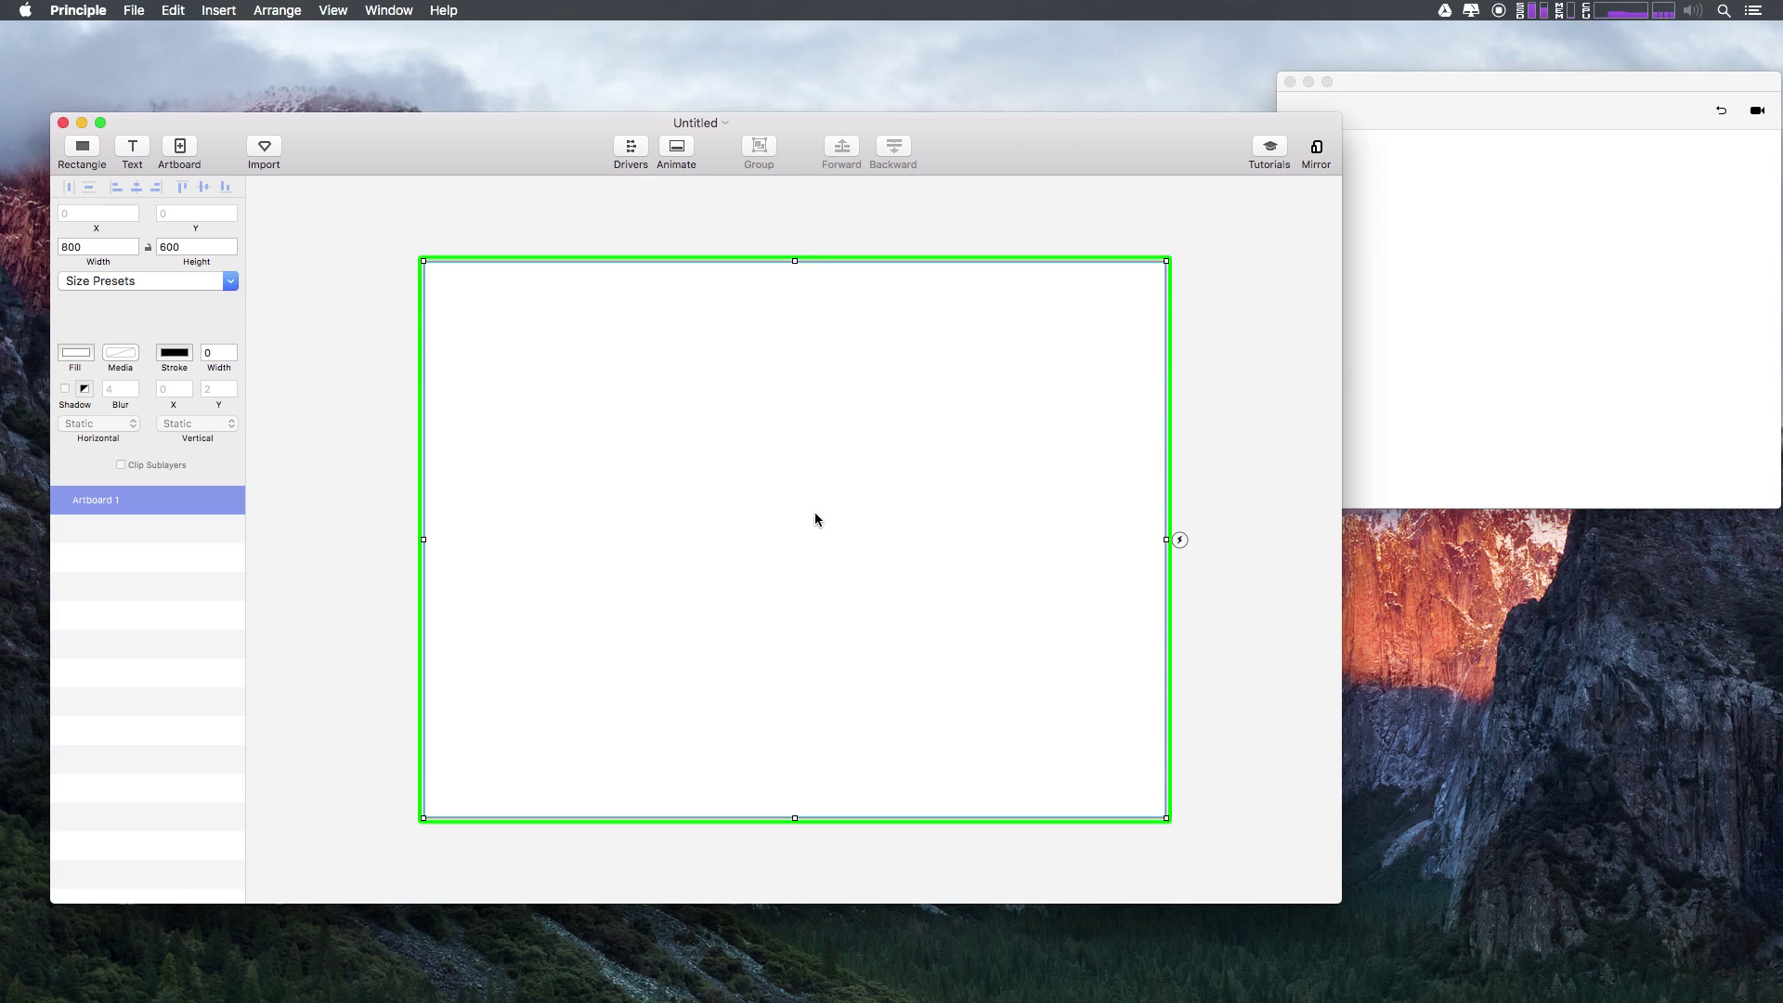
View the interaction events available for Artboard 1.
left_click(1181, 540)
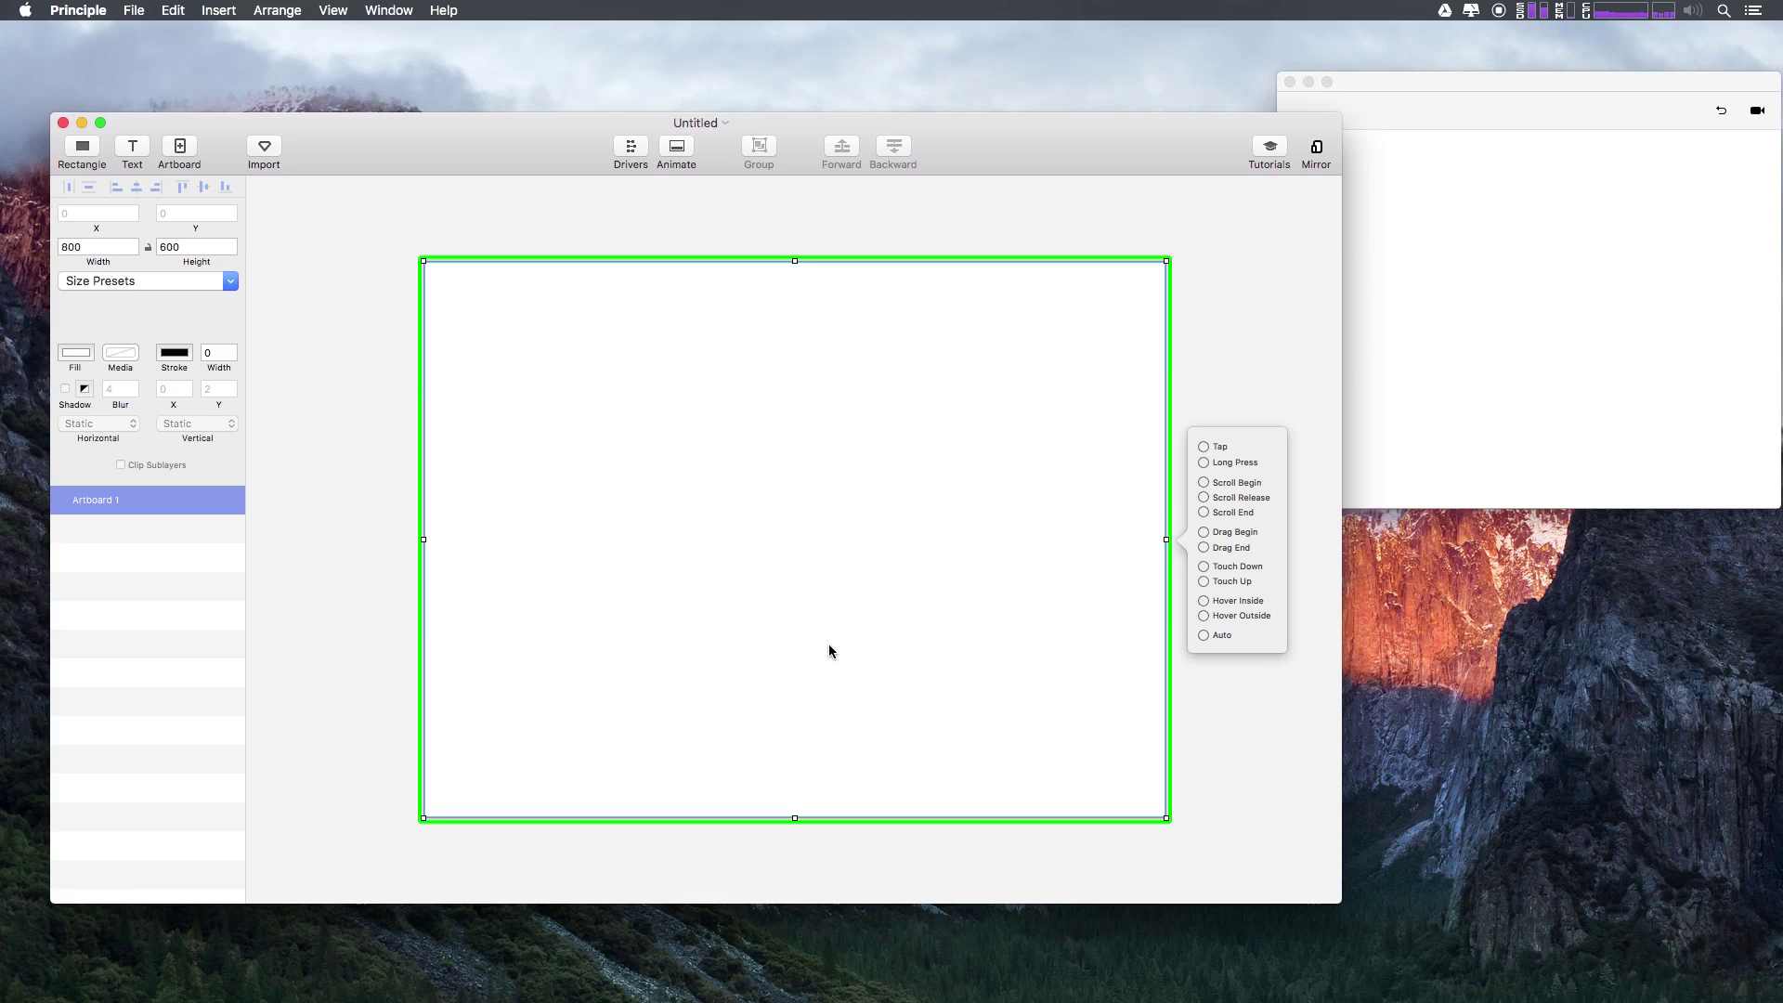
left_click(383, 444)
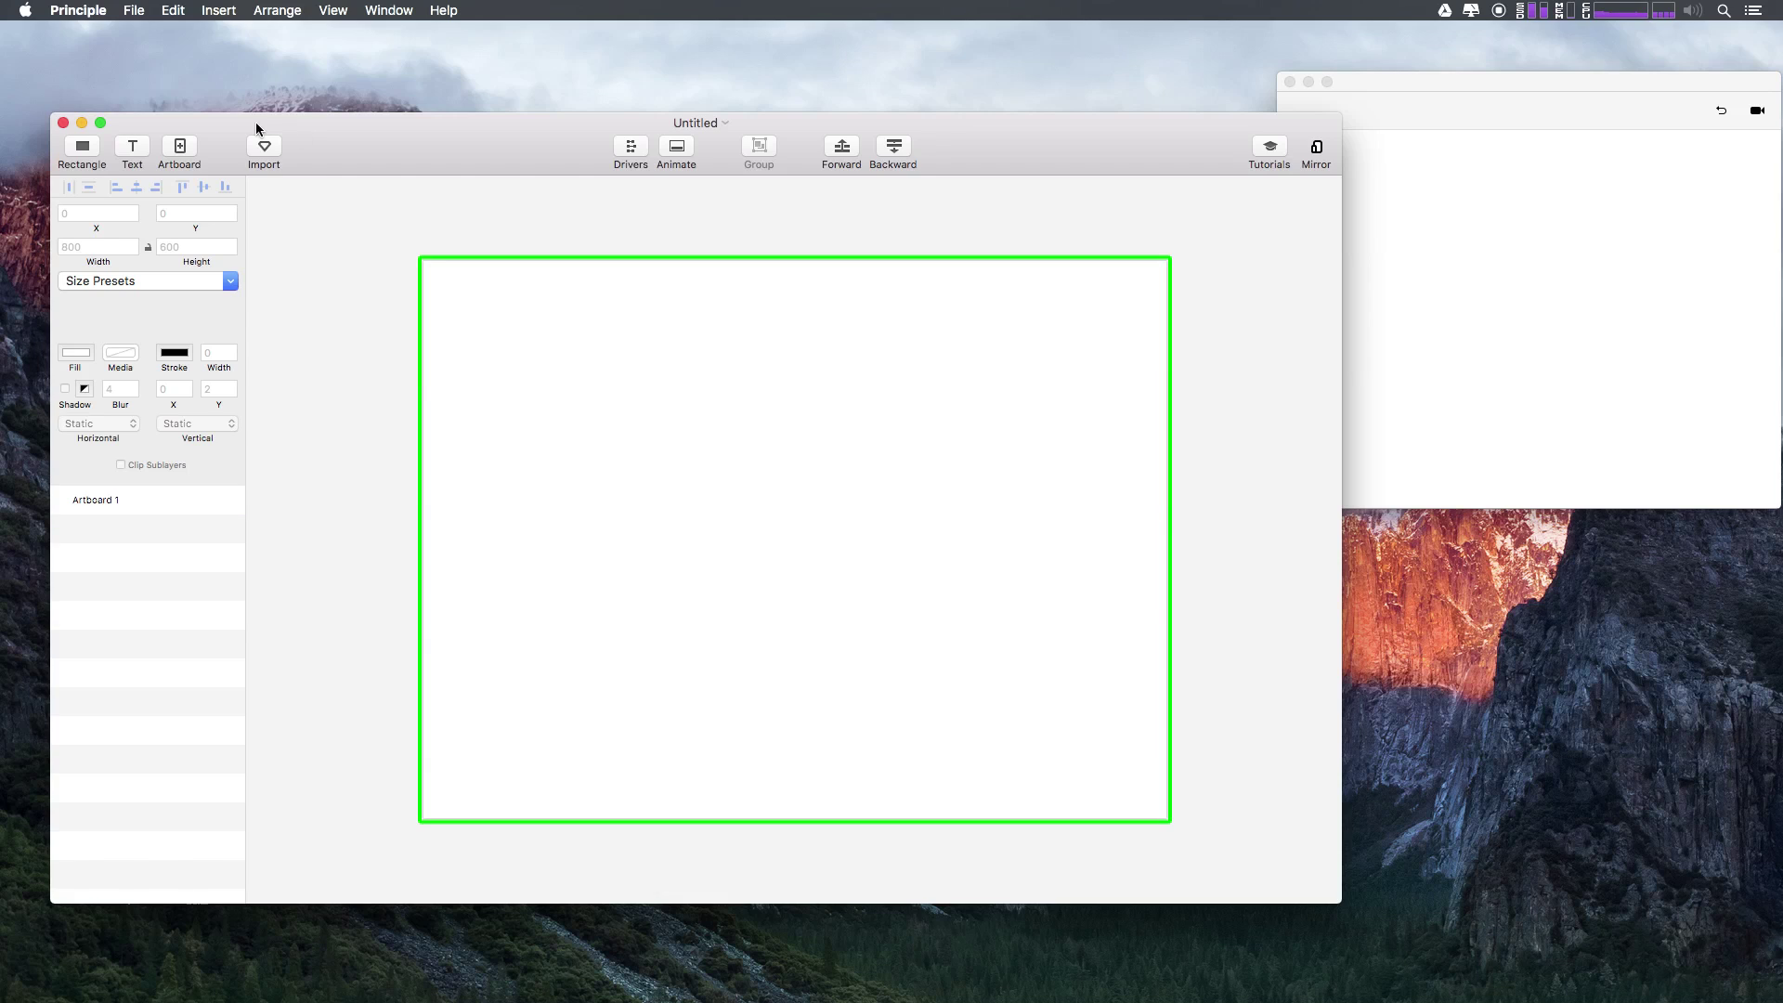
Add a rectangle about 383 × 317 to Artboard 1 and centre it horizontally and vertically on the artboard.
left_click(74, 155)
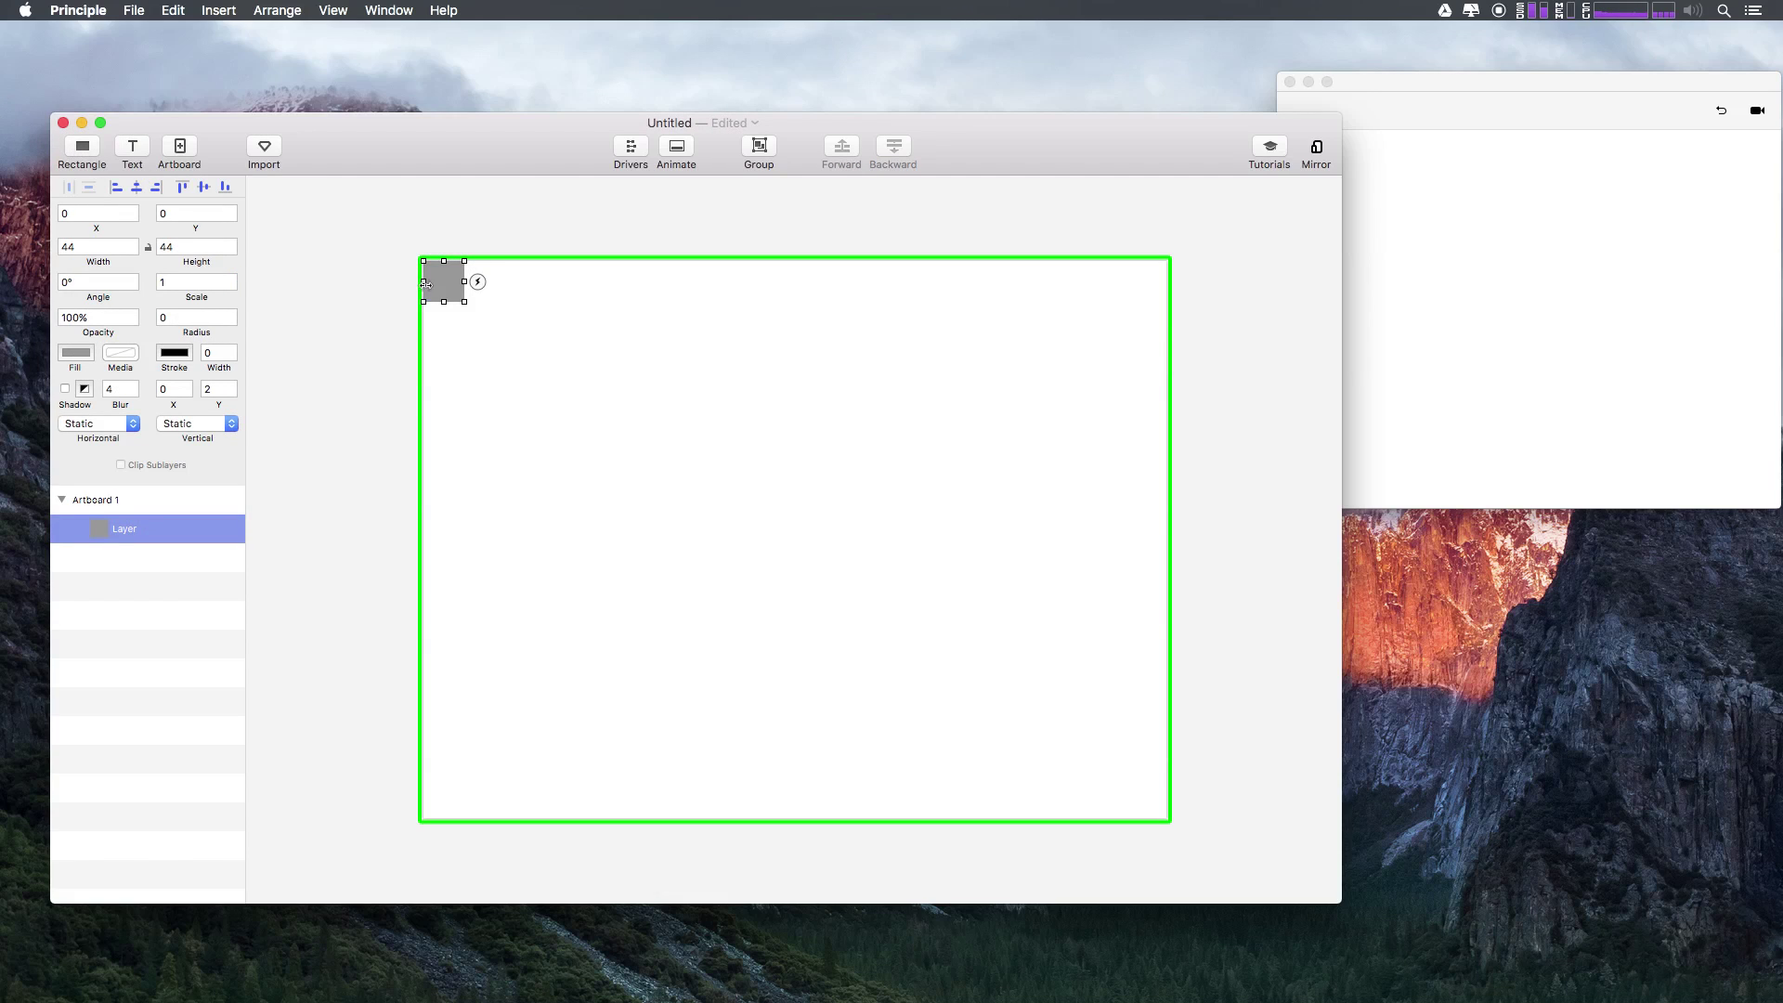
left_click_drag(450, 290, 1026, 710)
left_click_drag(933, 638, 880, 609)
left_click_drag(767, 534, 669, 526)
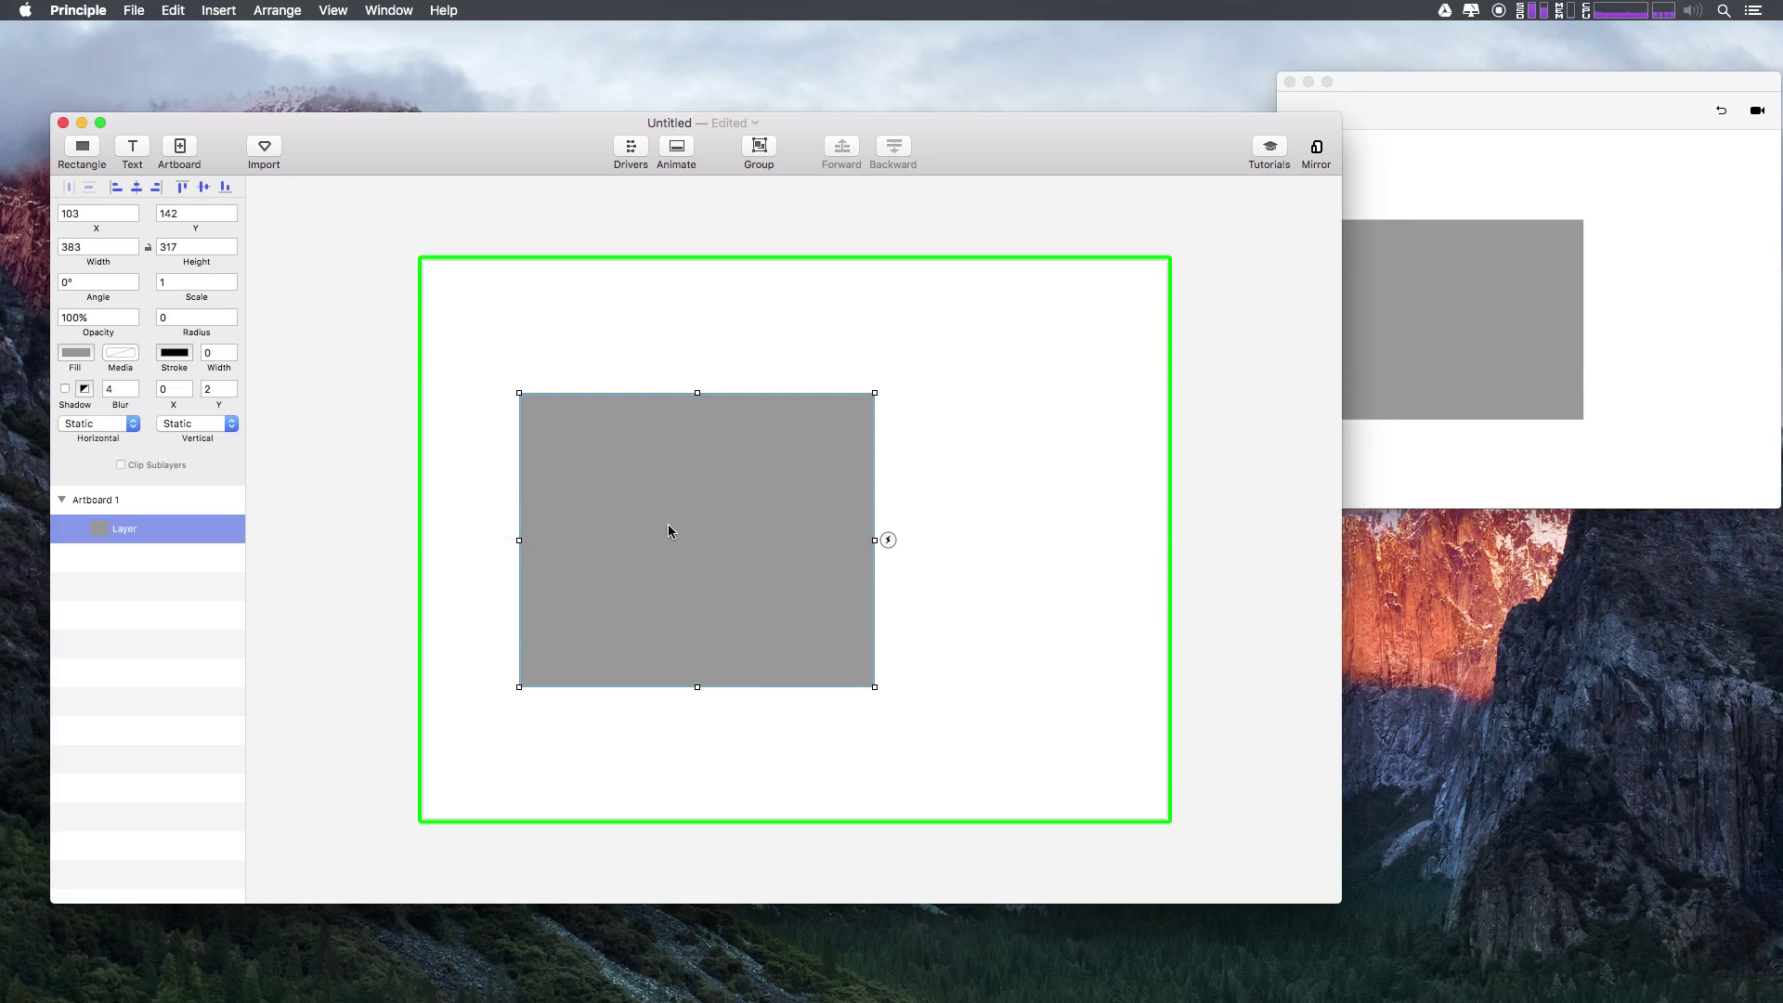
left_click(138, 188)
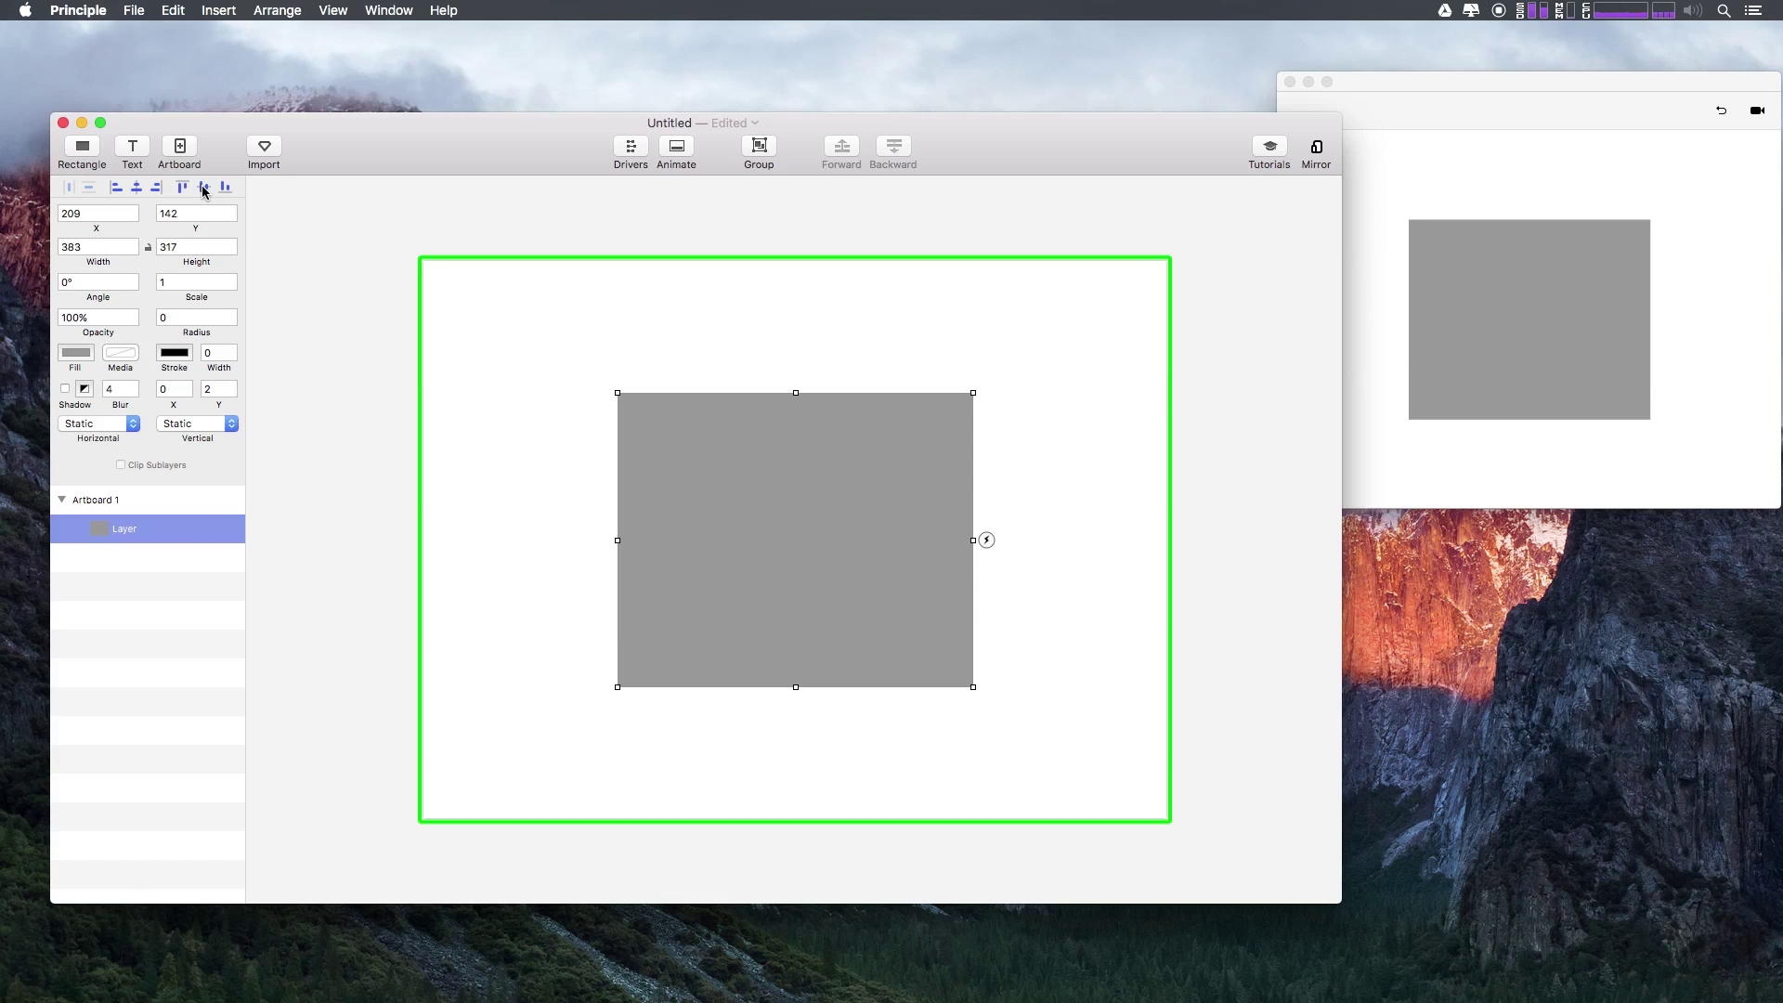
left_click(138, 190)
left_click(201, 190)
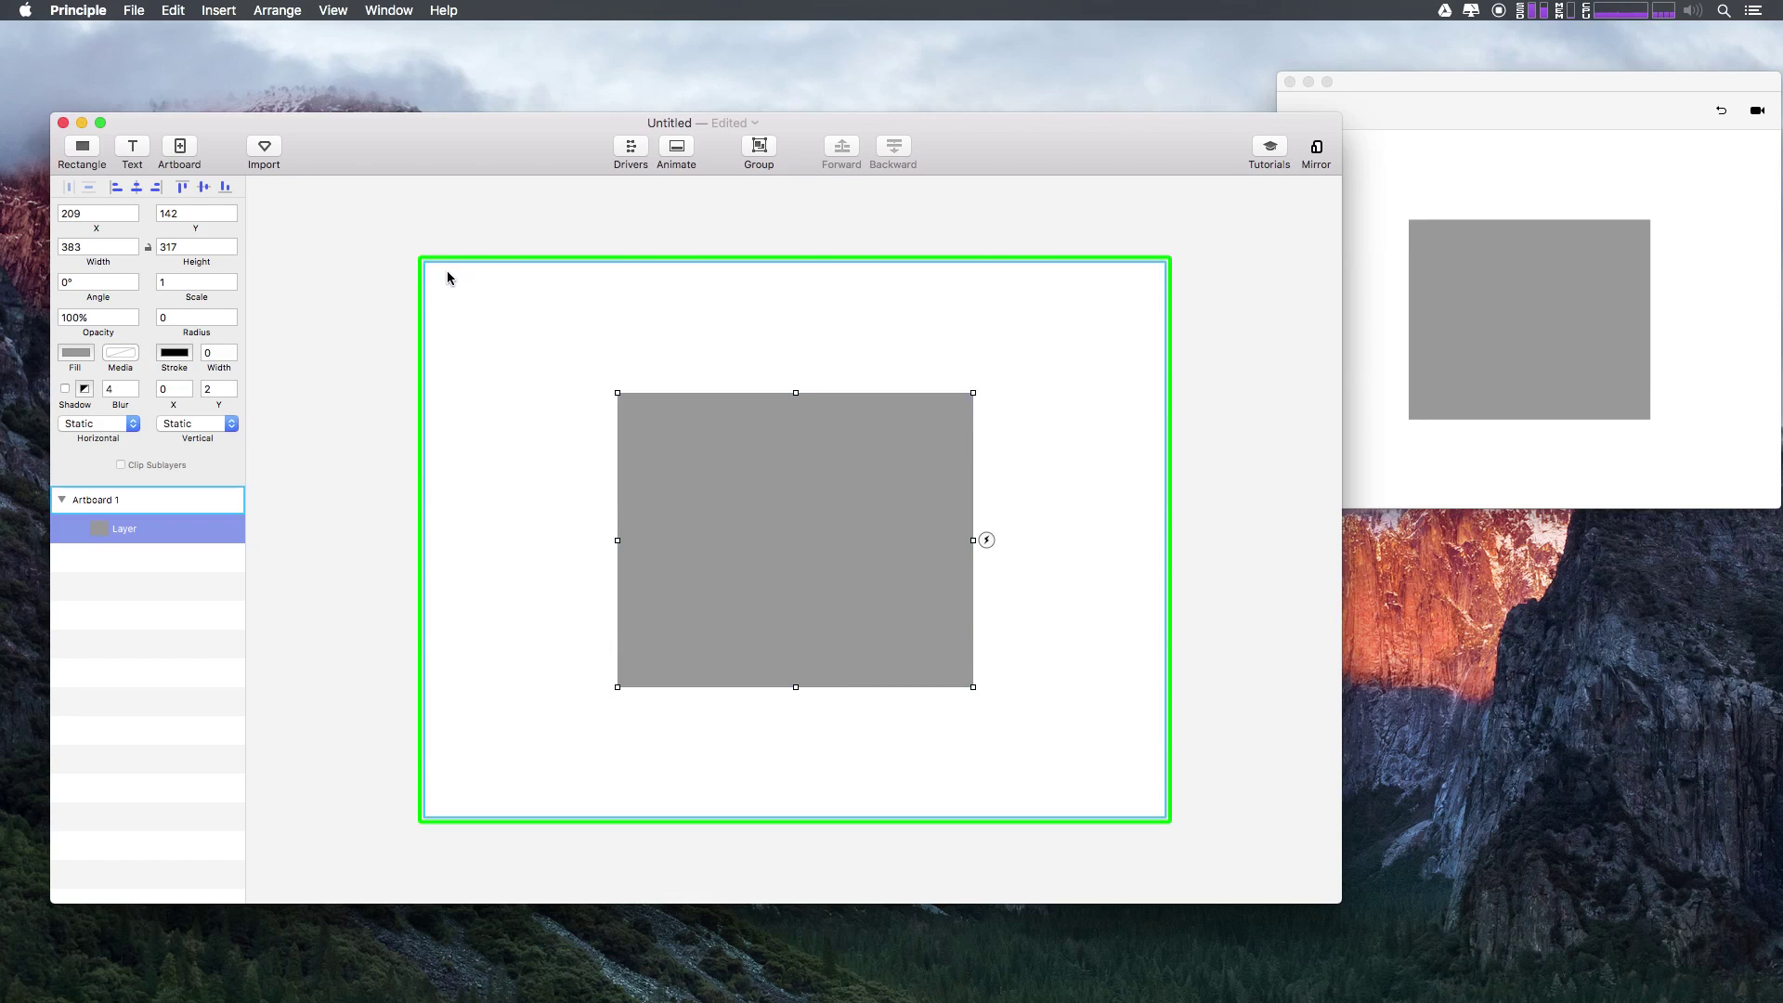
Duplicate Artboard 1 together with its rectangle layer.
left_click(563, 384)
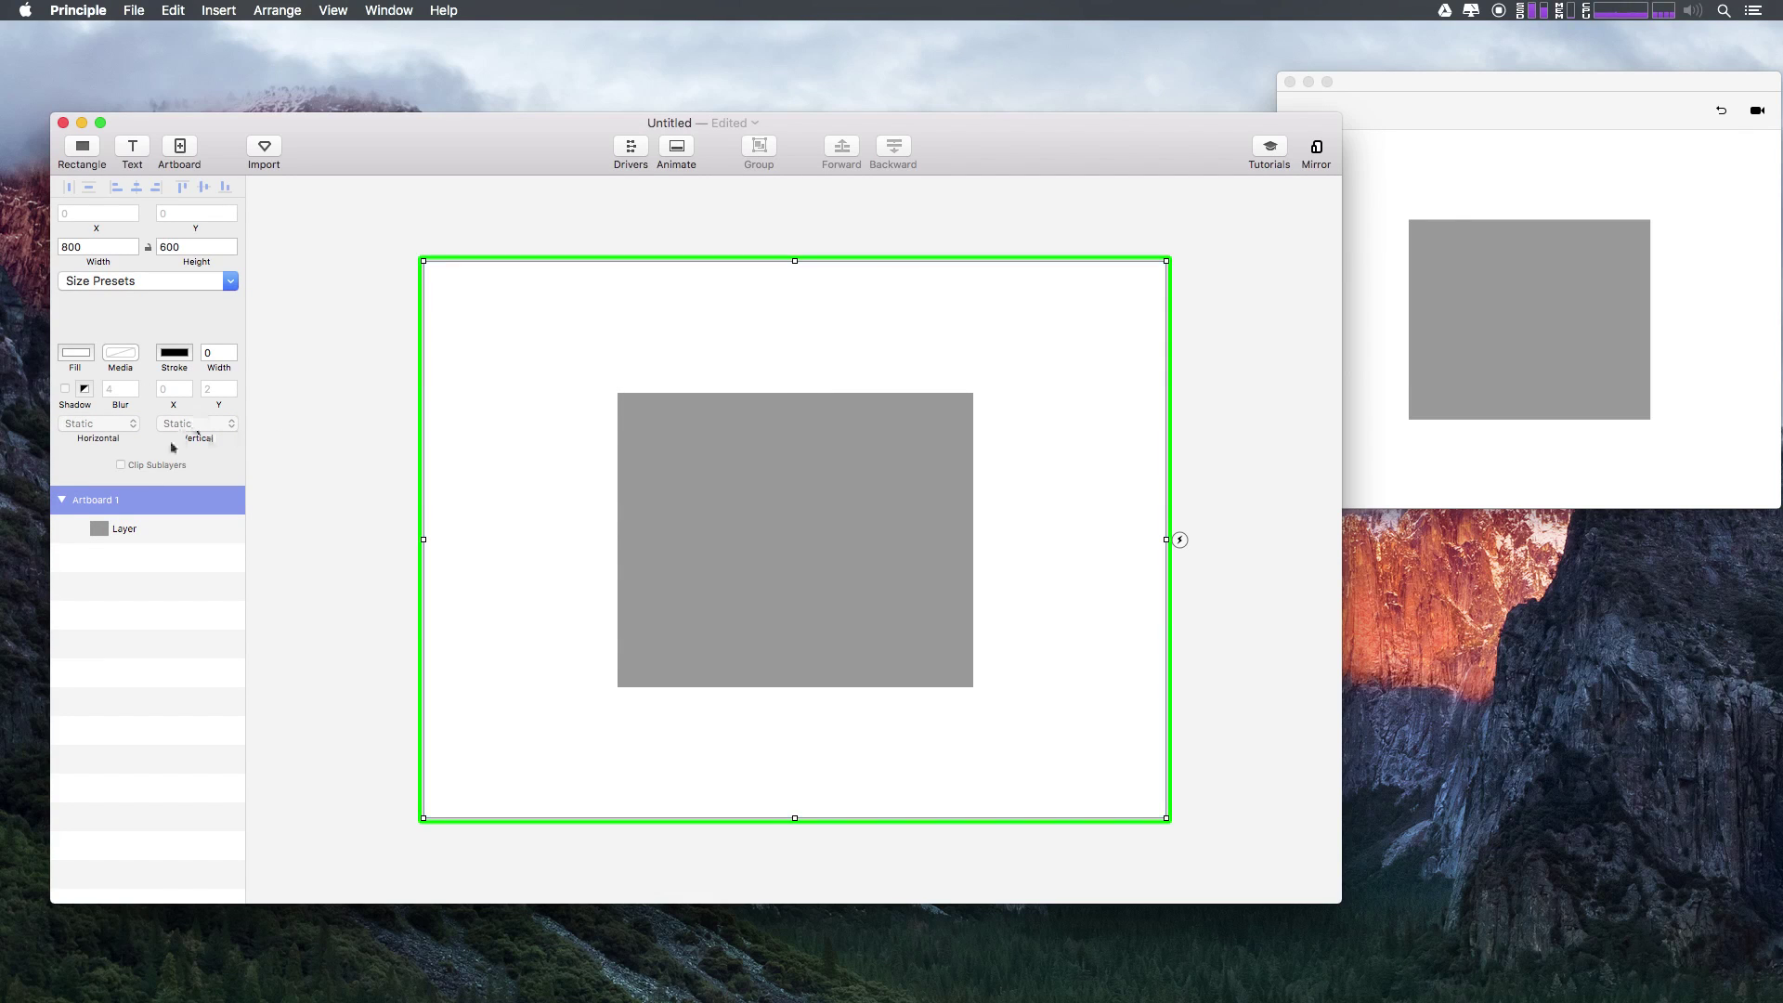
left_click(458, 307)
left_click(131, 545)
left_click(116, 492)
key("super+d")
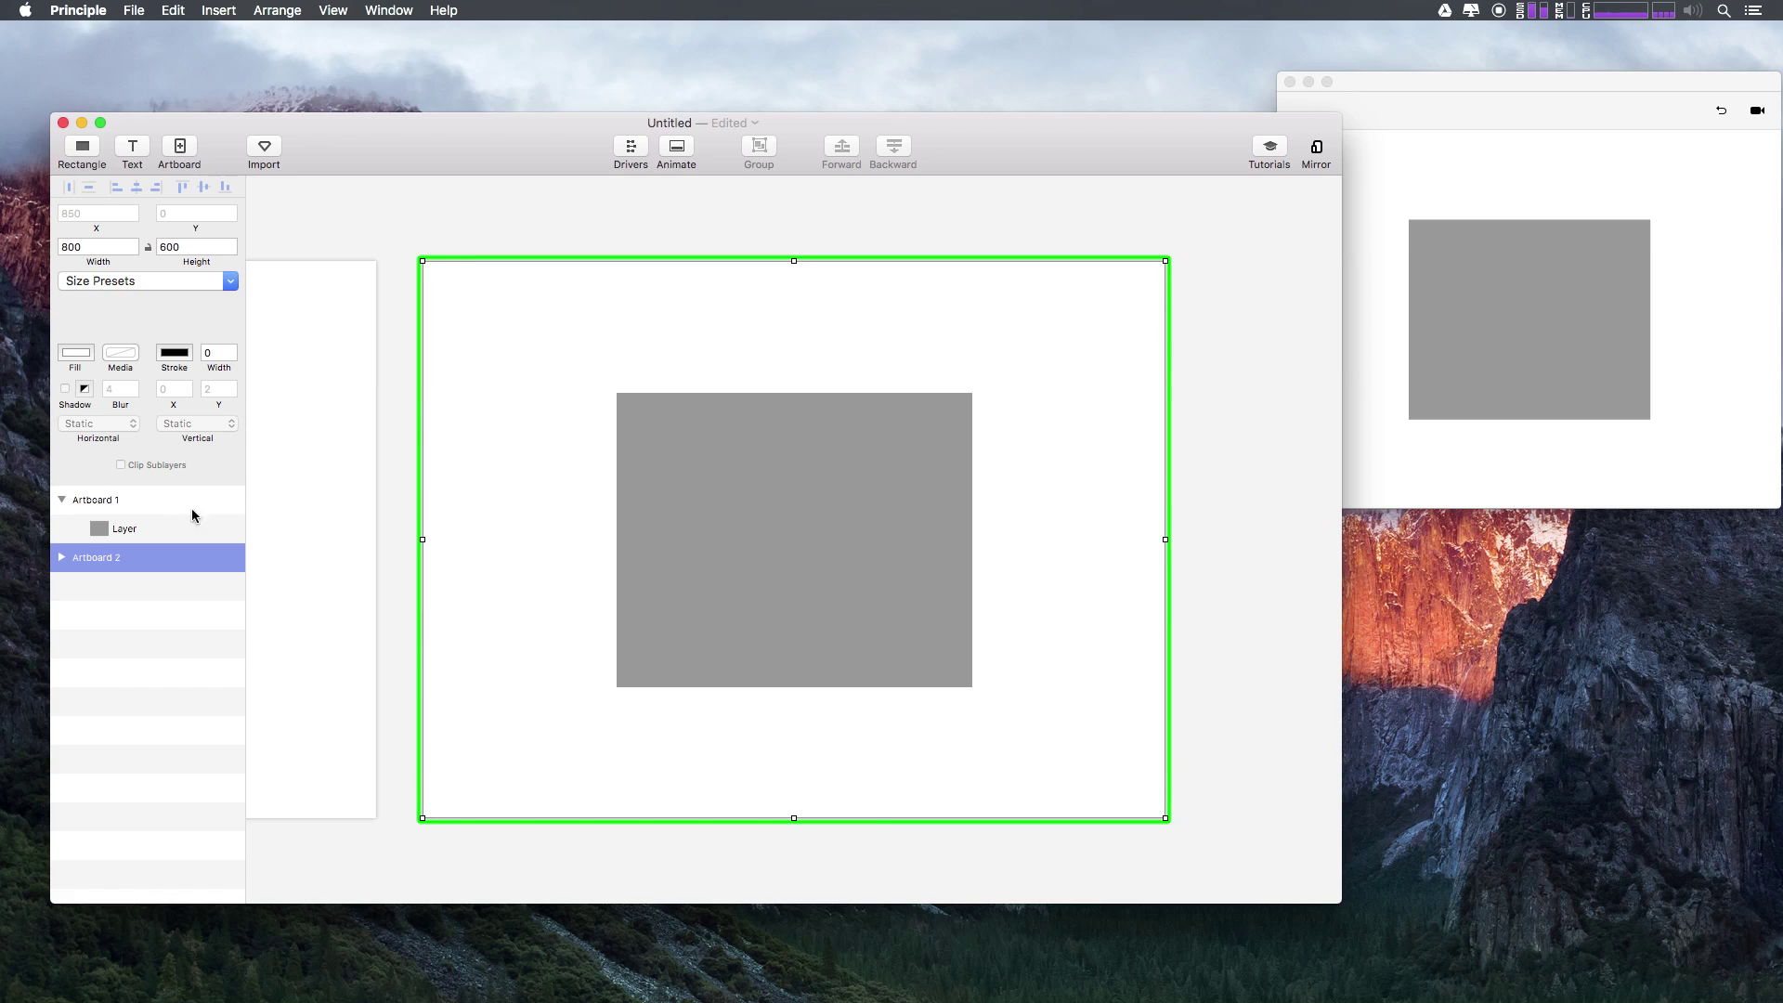
right_click(507, 530)
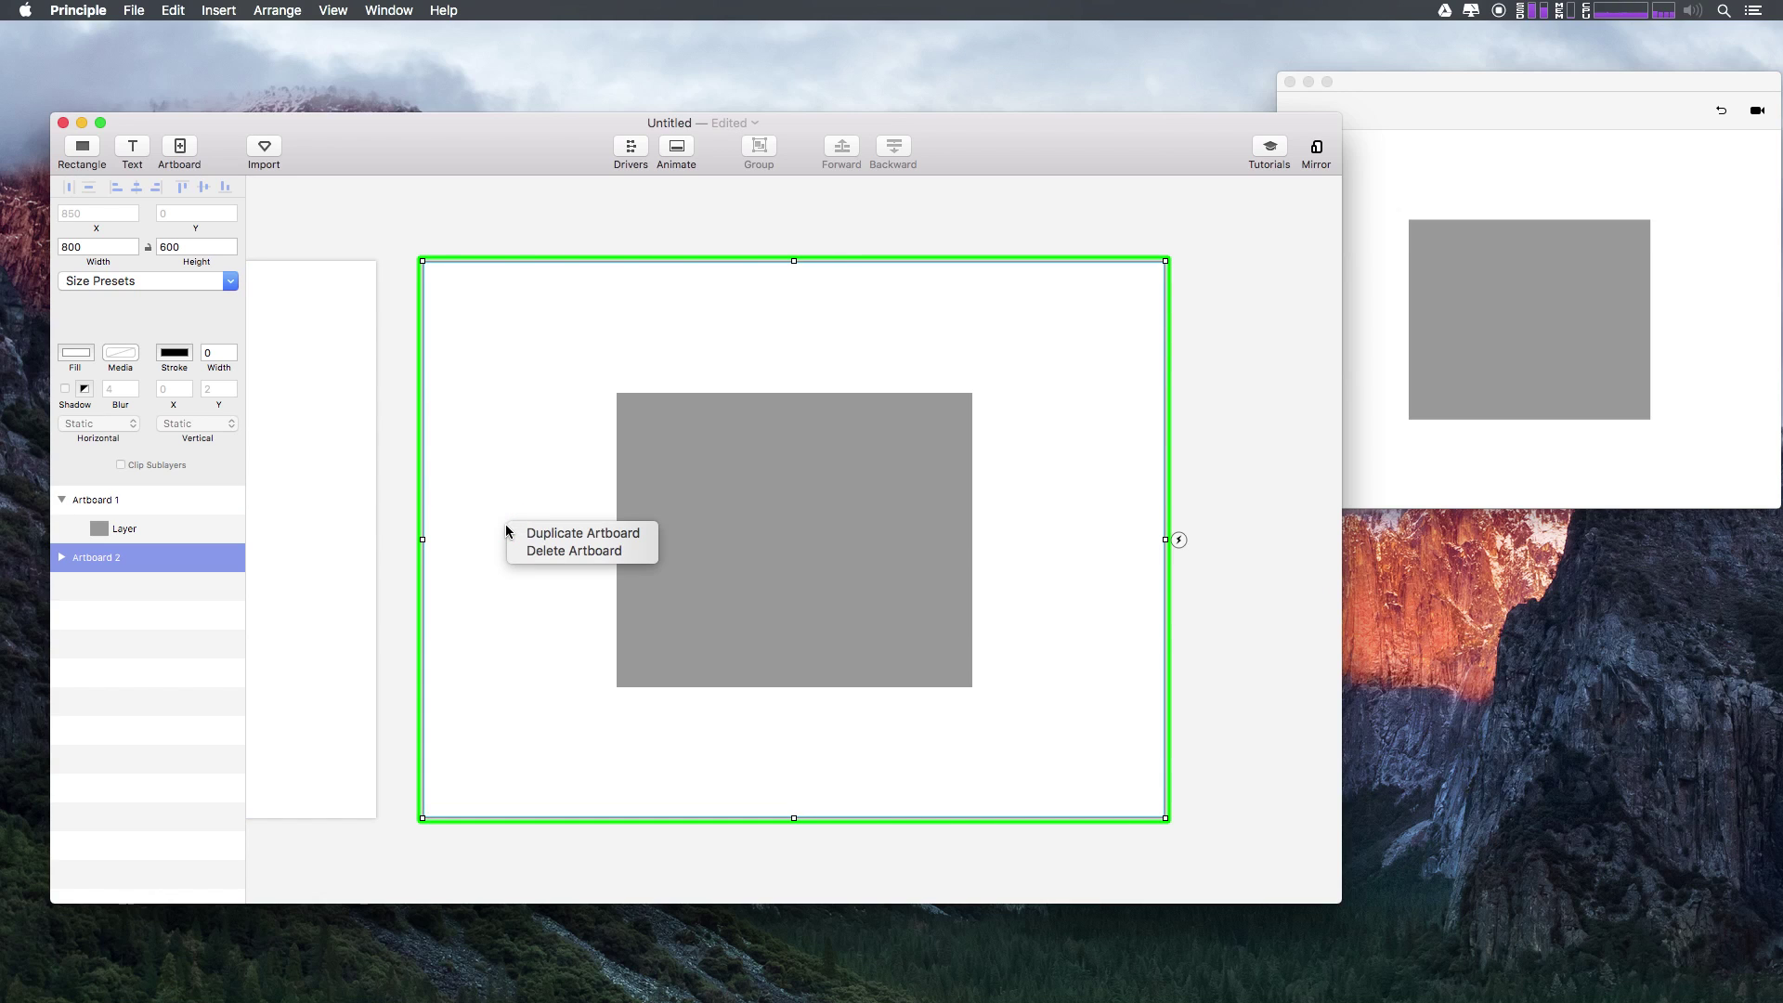
left_click(399, 202)
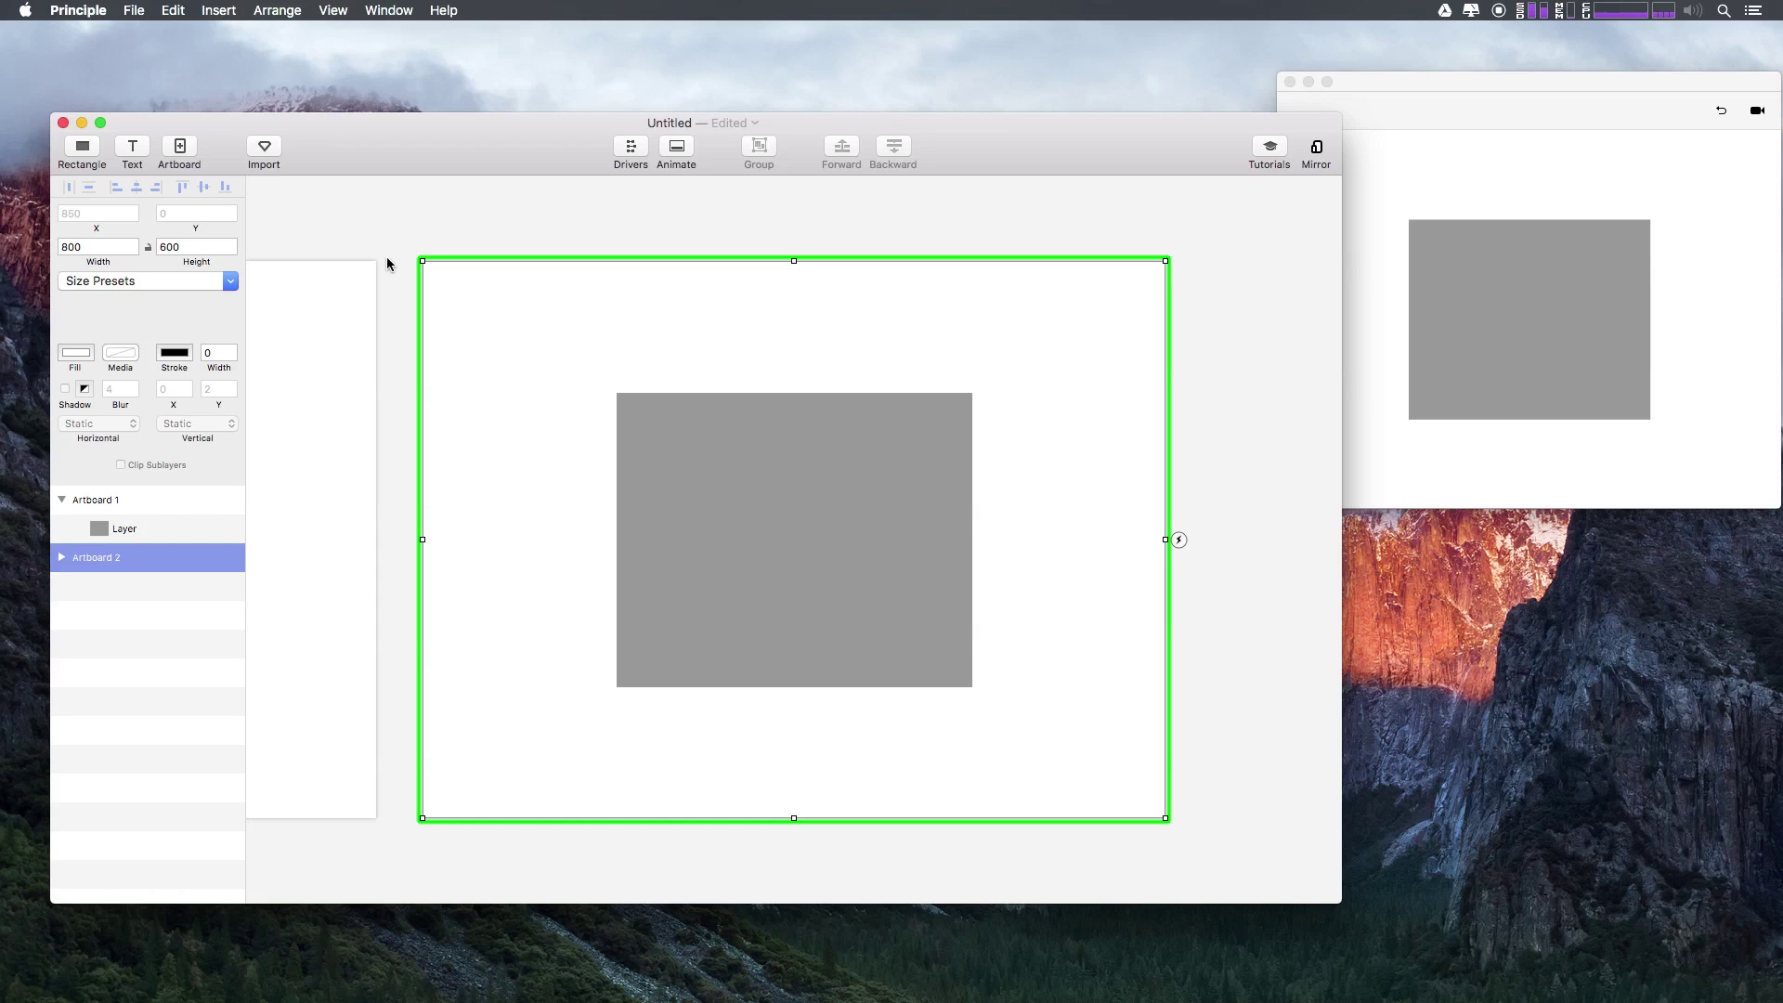
Compare the two artboards side by side along with their rectangle layers.
key("super+minus")
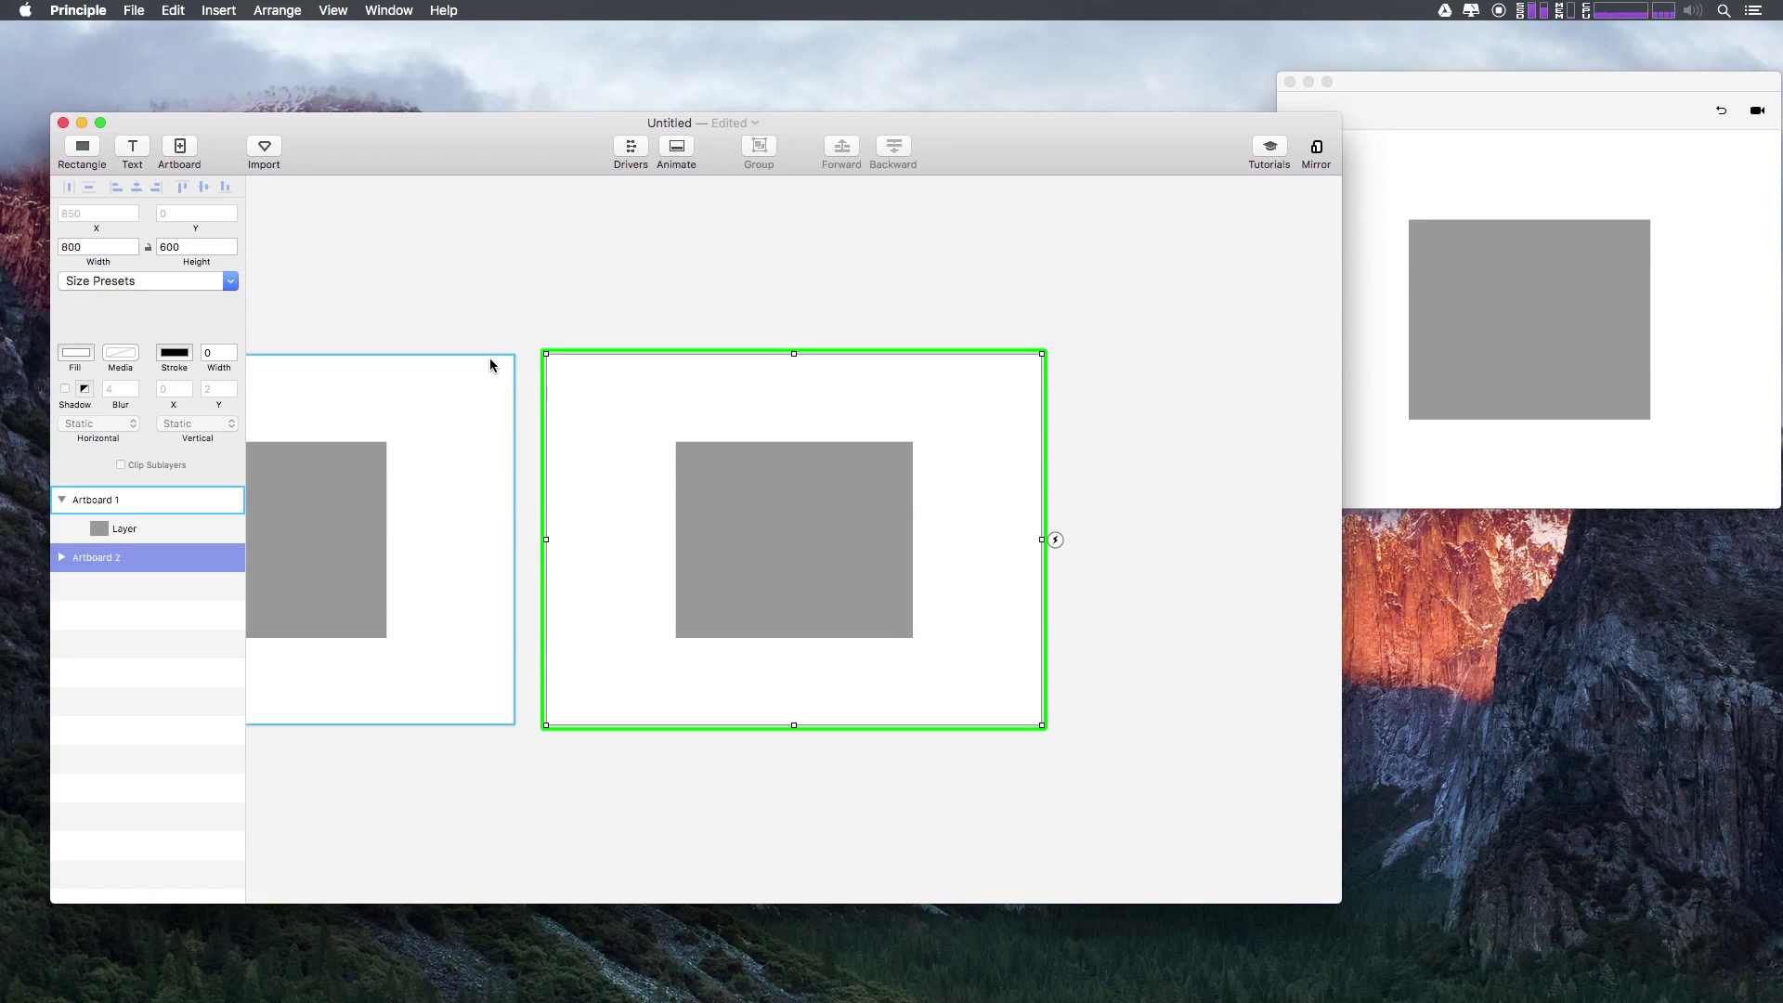
left_click_drag(495, 331, 512, 327)
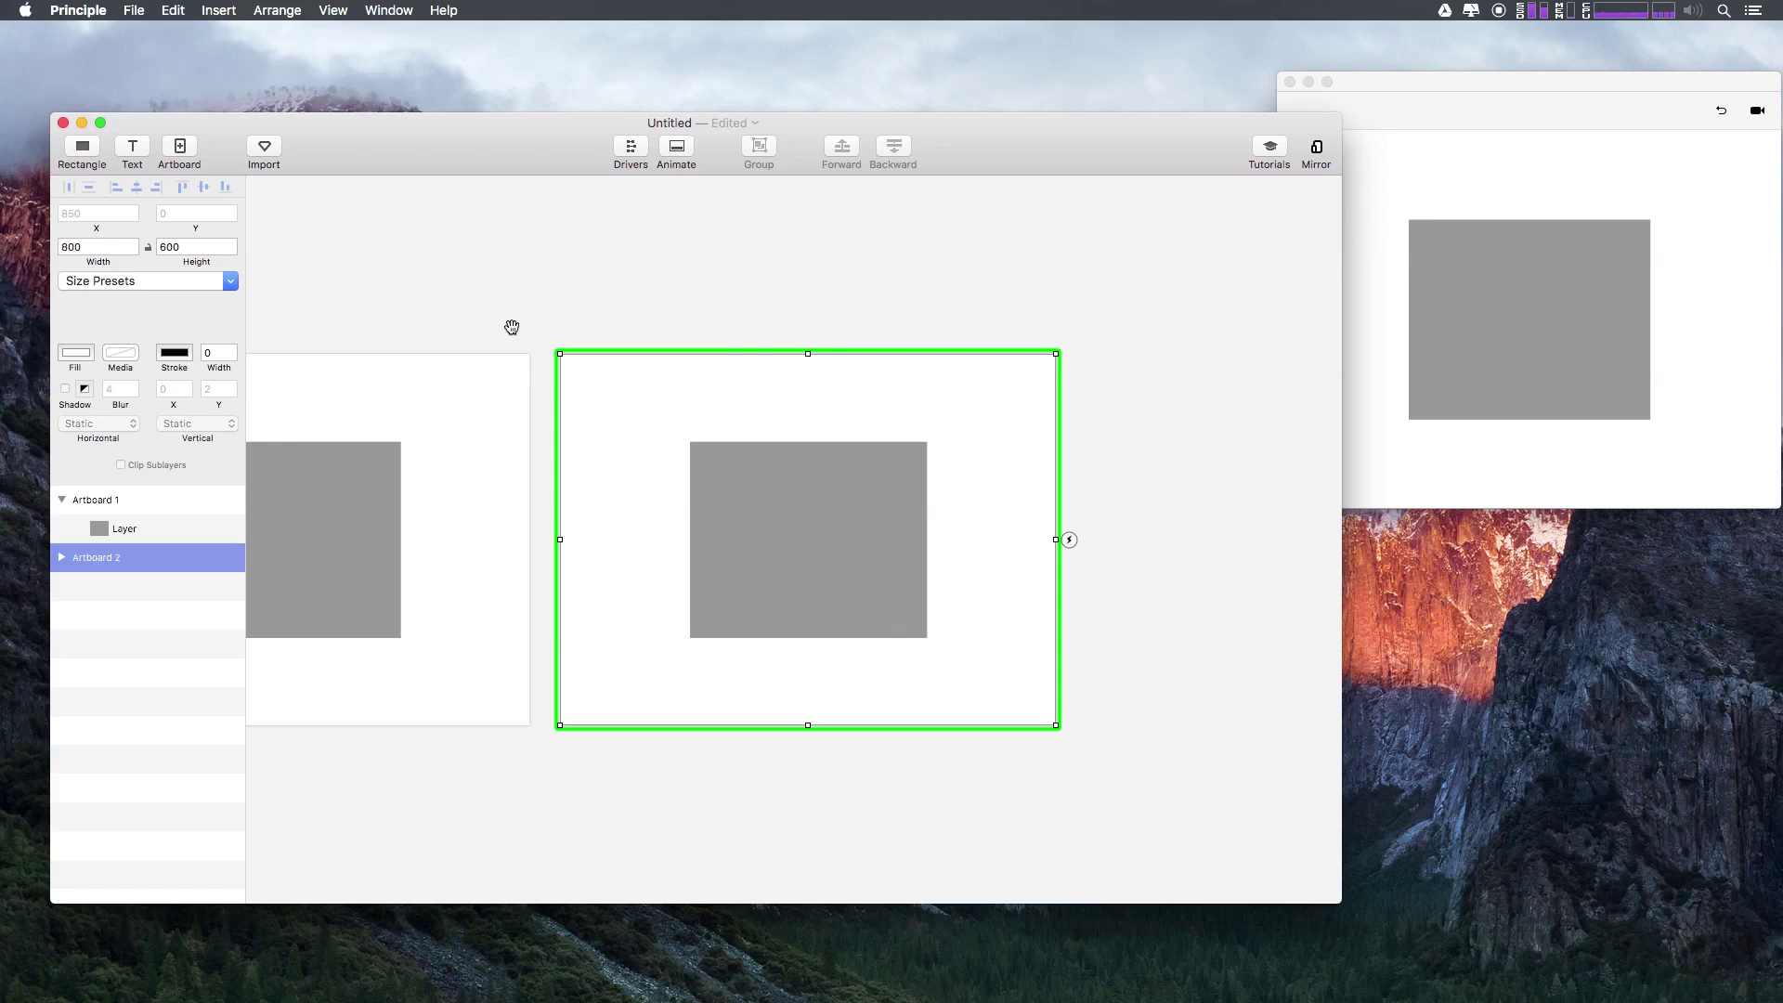
left_click(566, 300)
left_click_drag(566, 300, 850, 309)
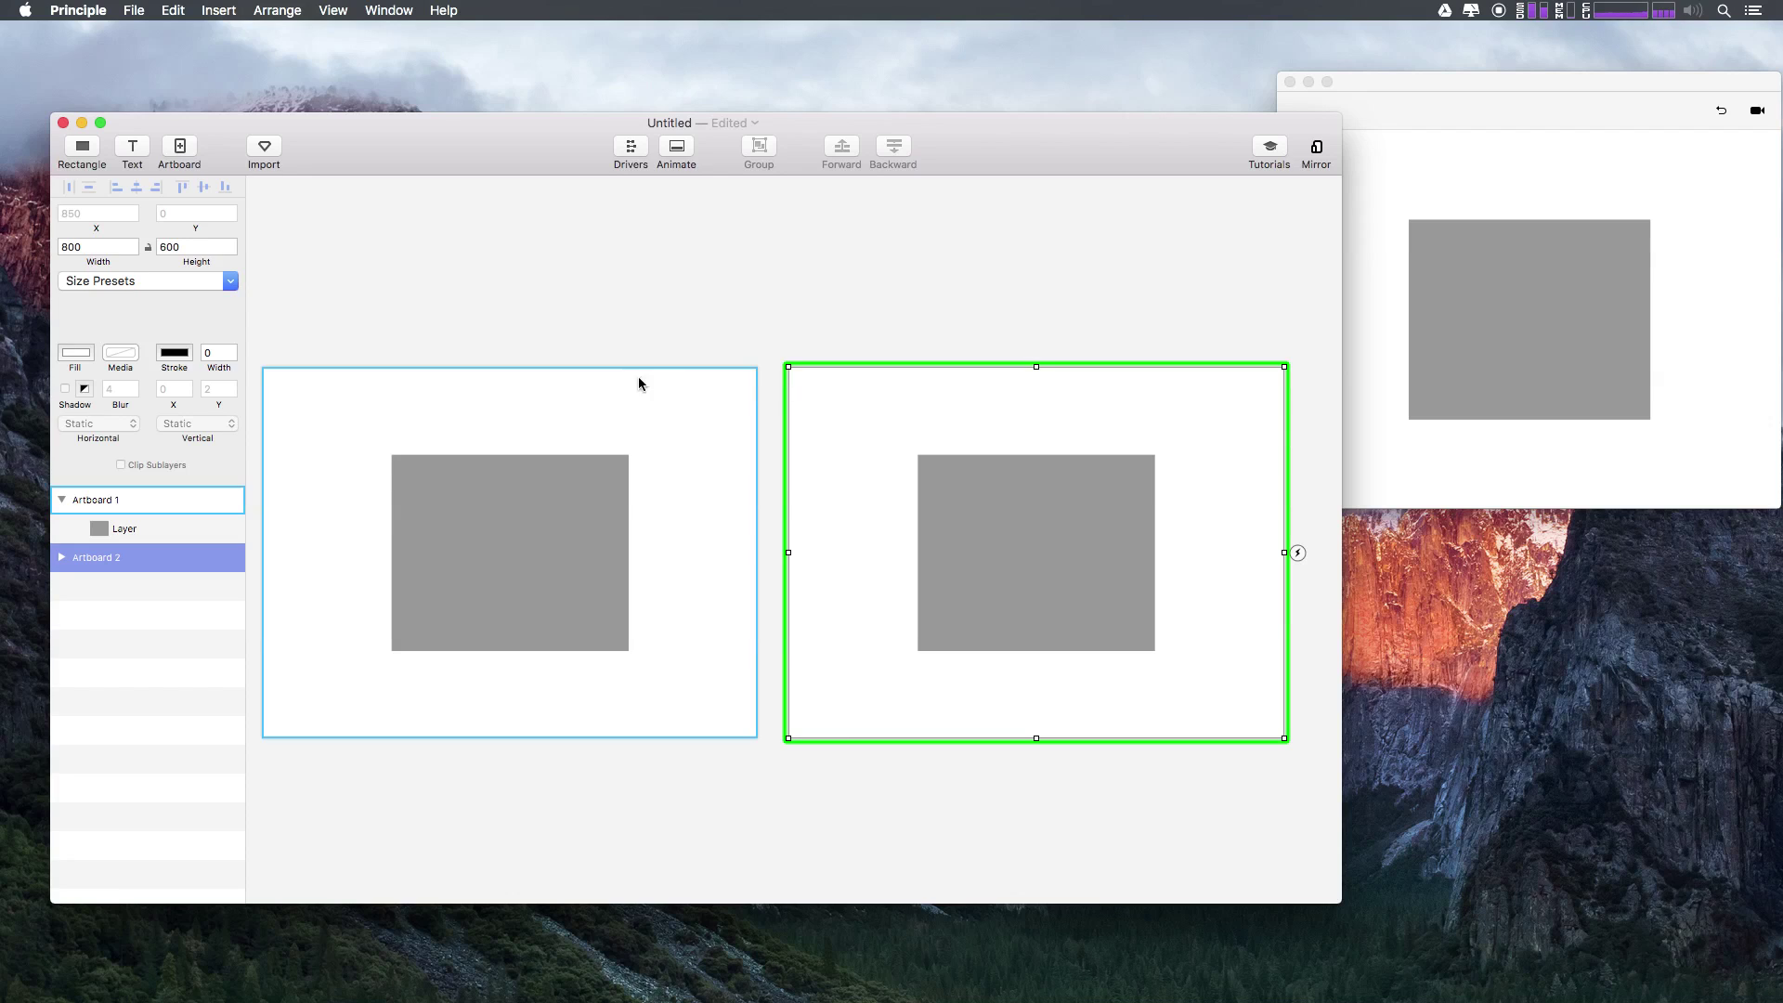
left_click(602, 393)
left_click(852, 458)
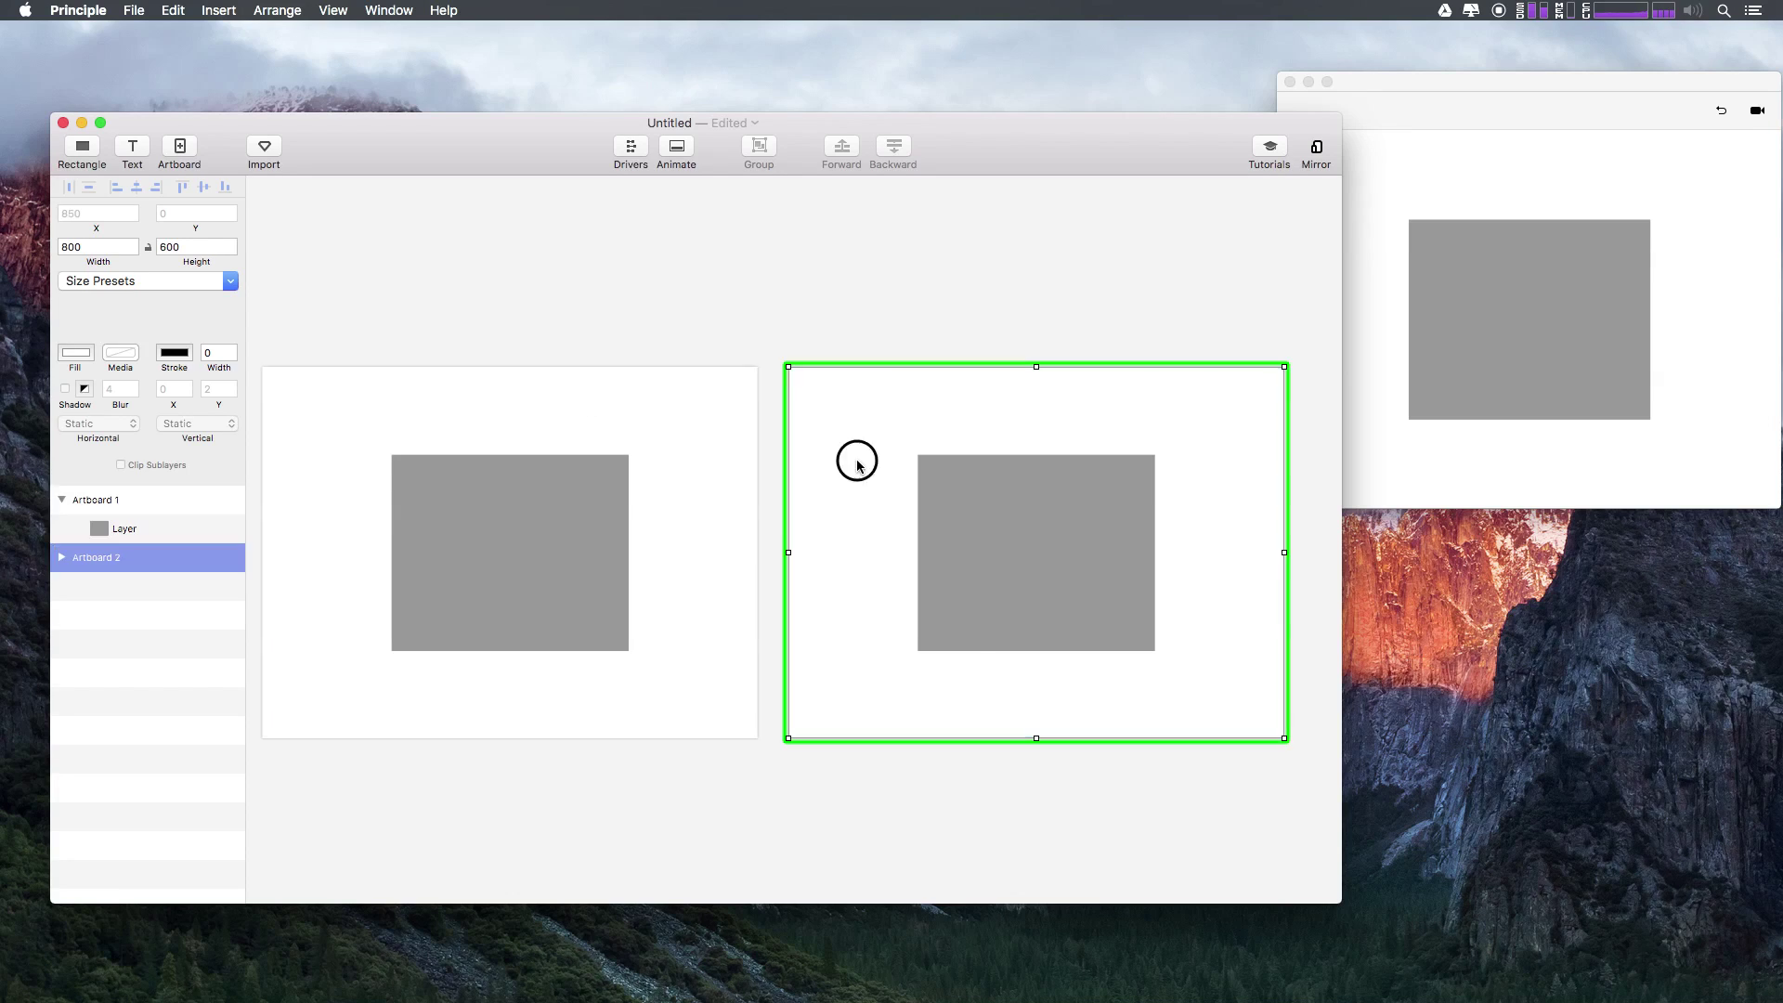
left_click(532, 582)
left_click(992, 554)
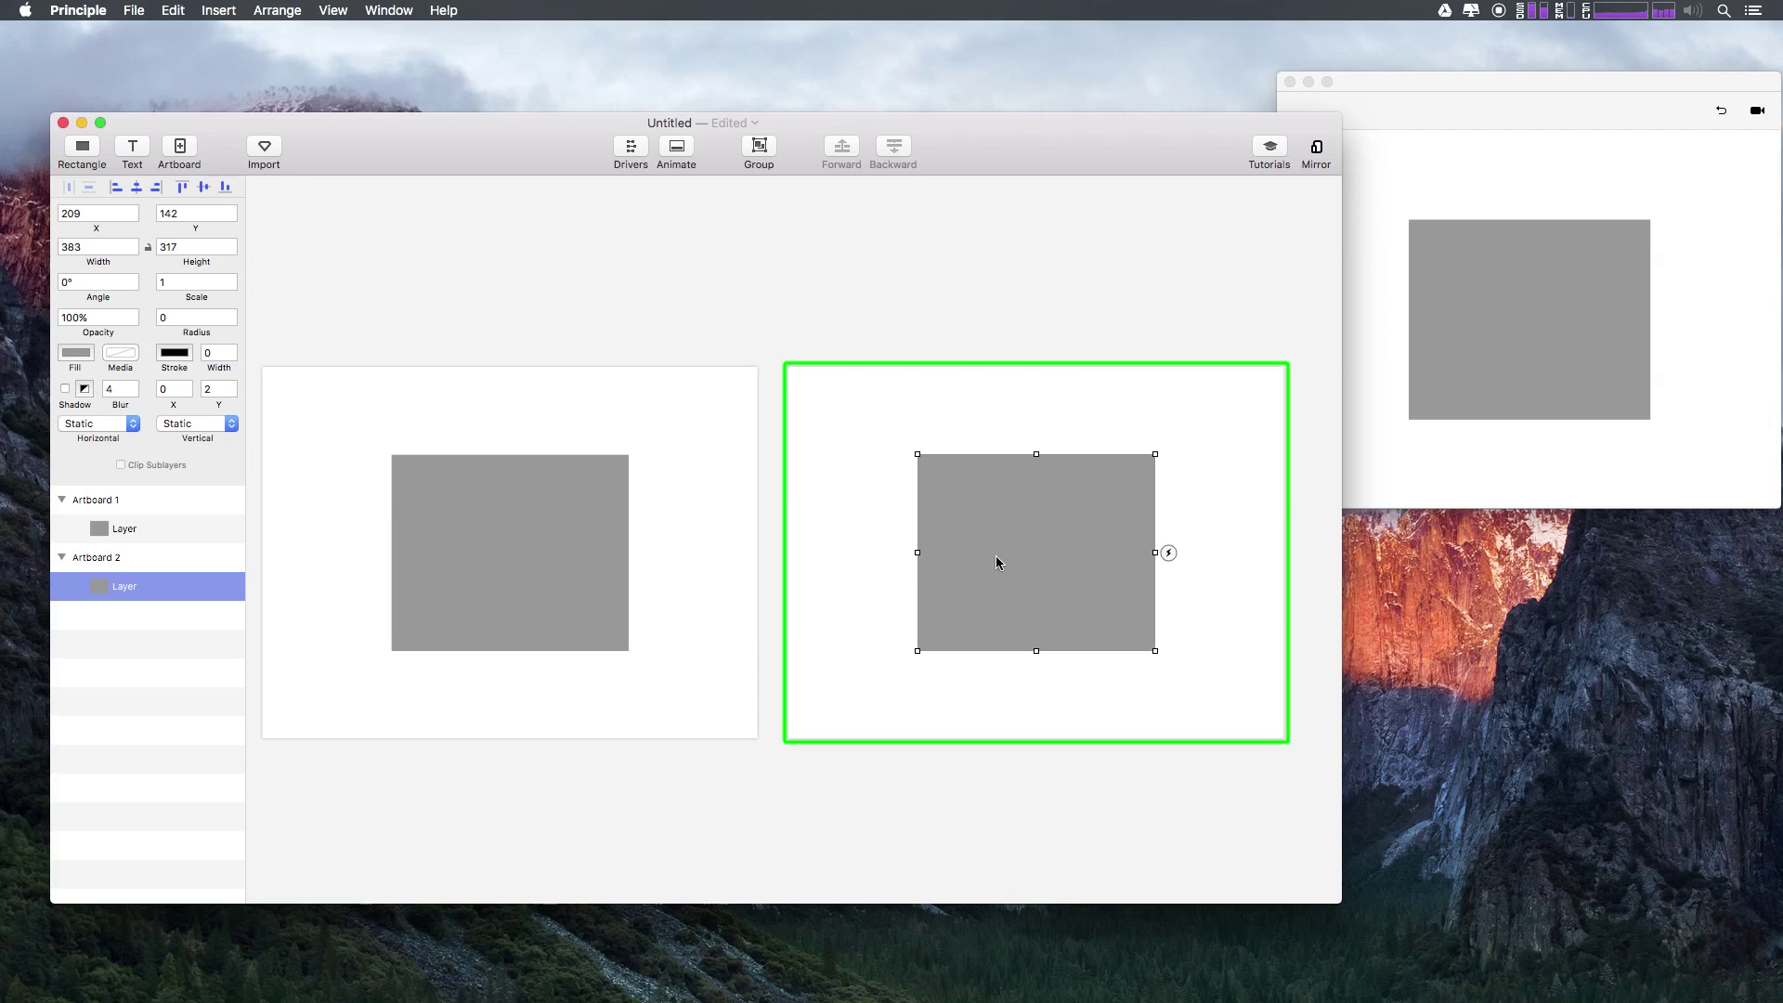
left_click(673, 541)
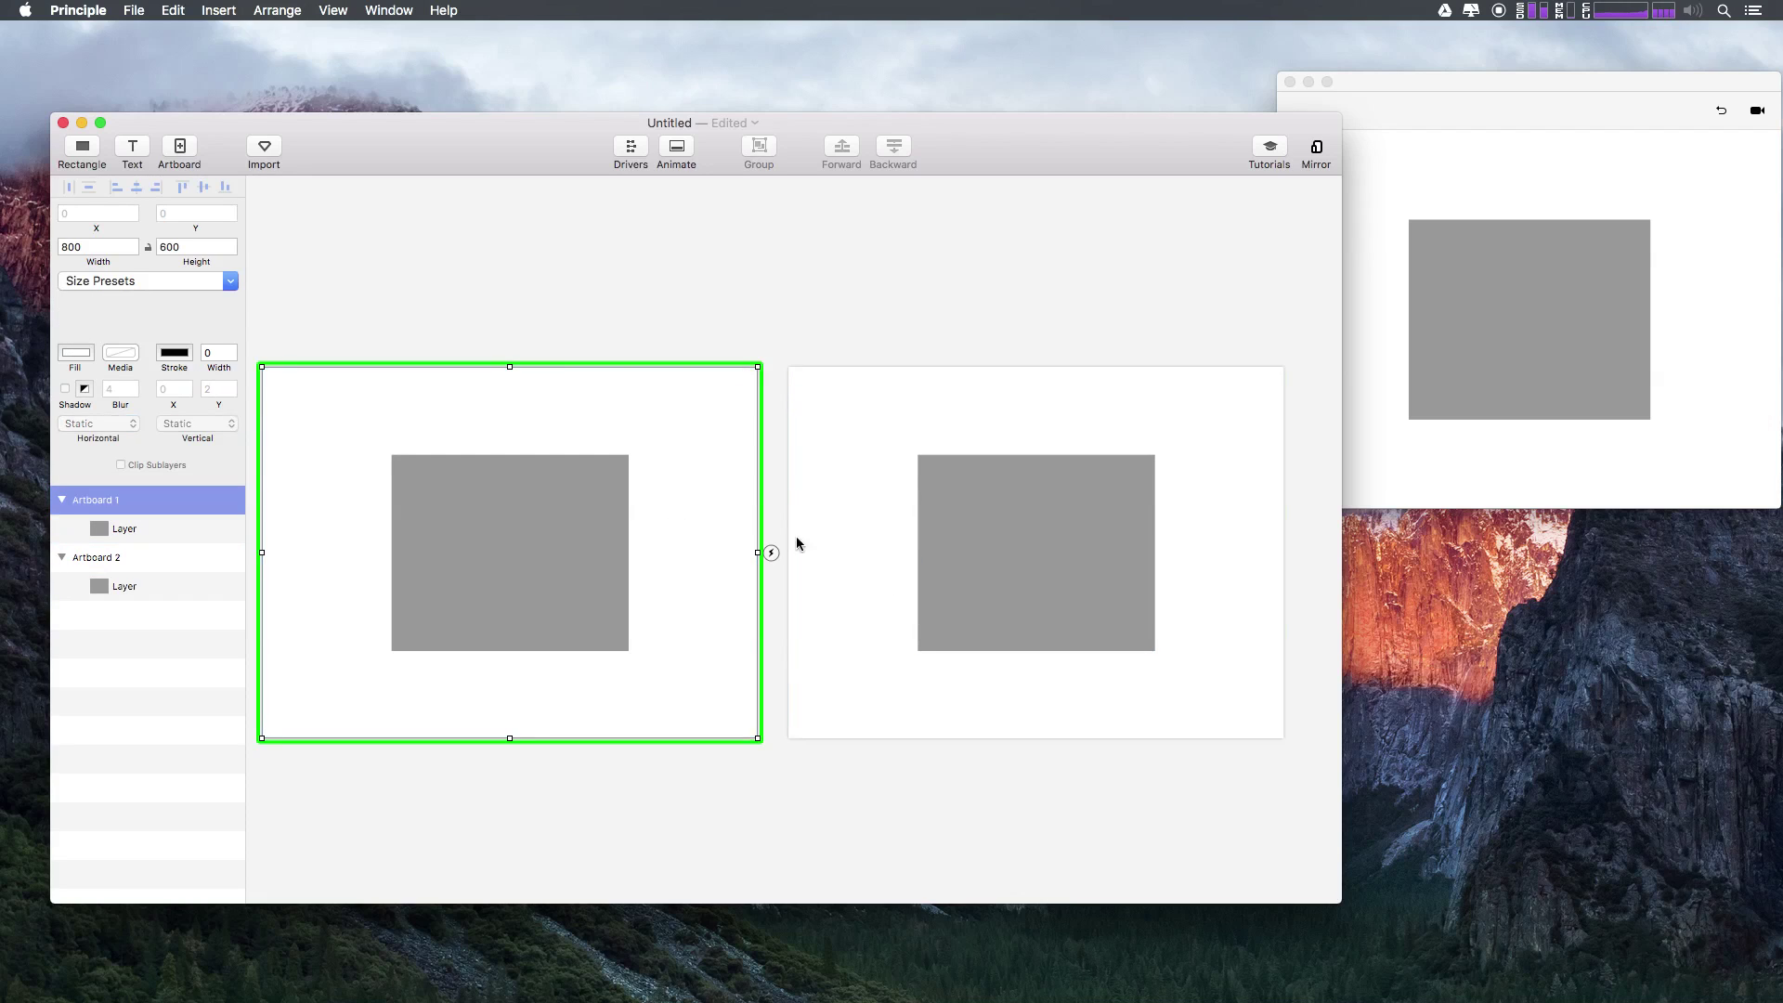
left_click(859, 517)
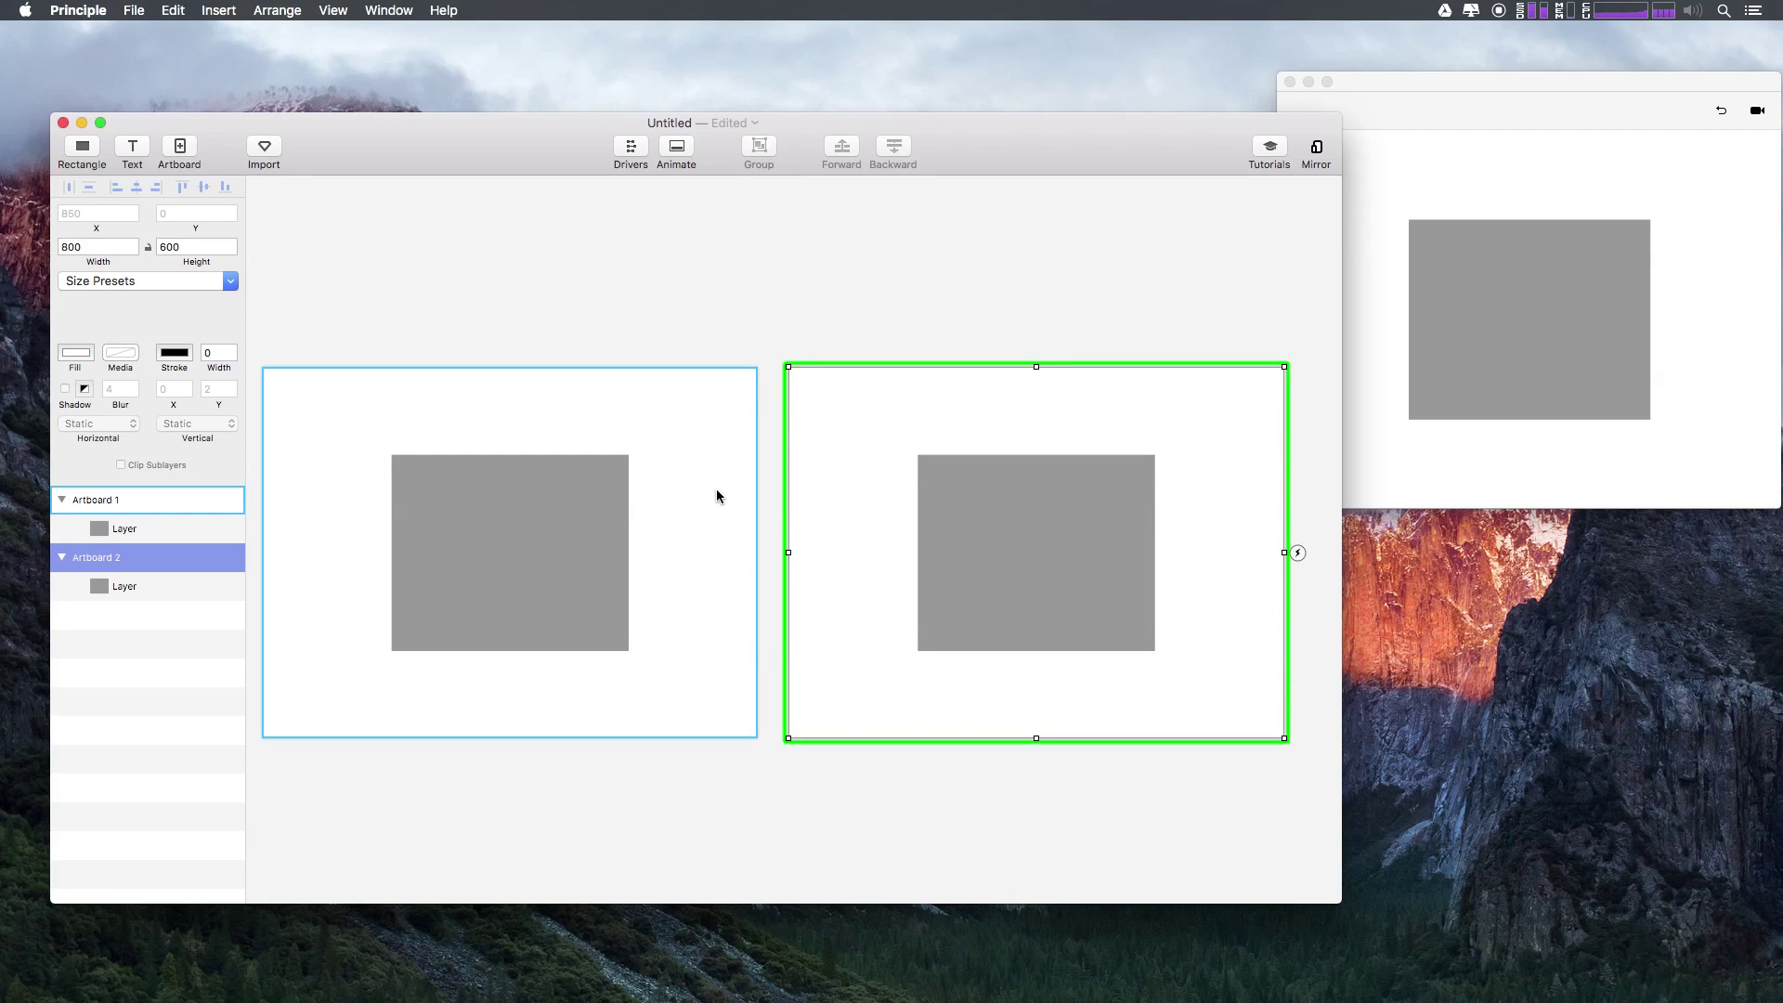
Enlarge the rectangle in Artboard 2 to about 672 × 507 and centre it horizontally and vertically.
left_click(983, 512)
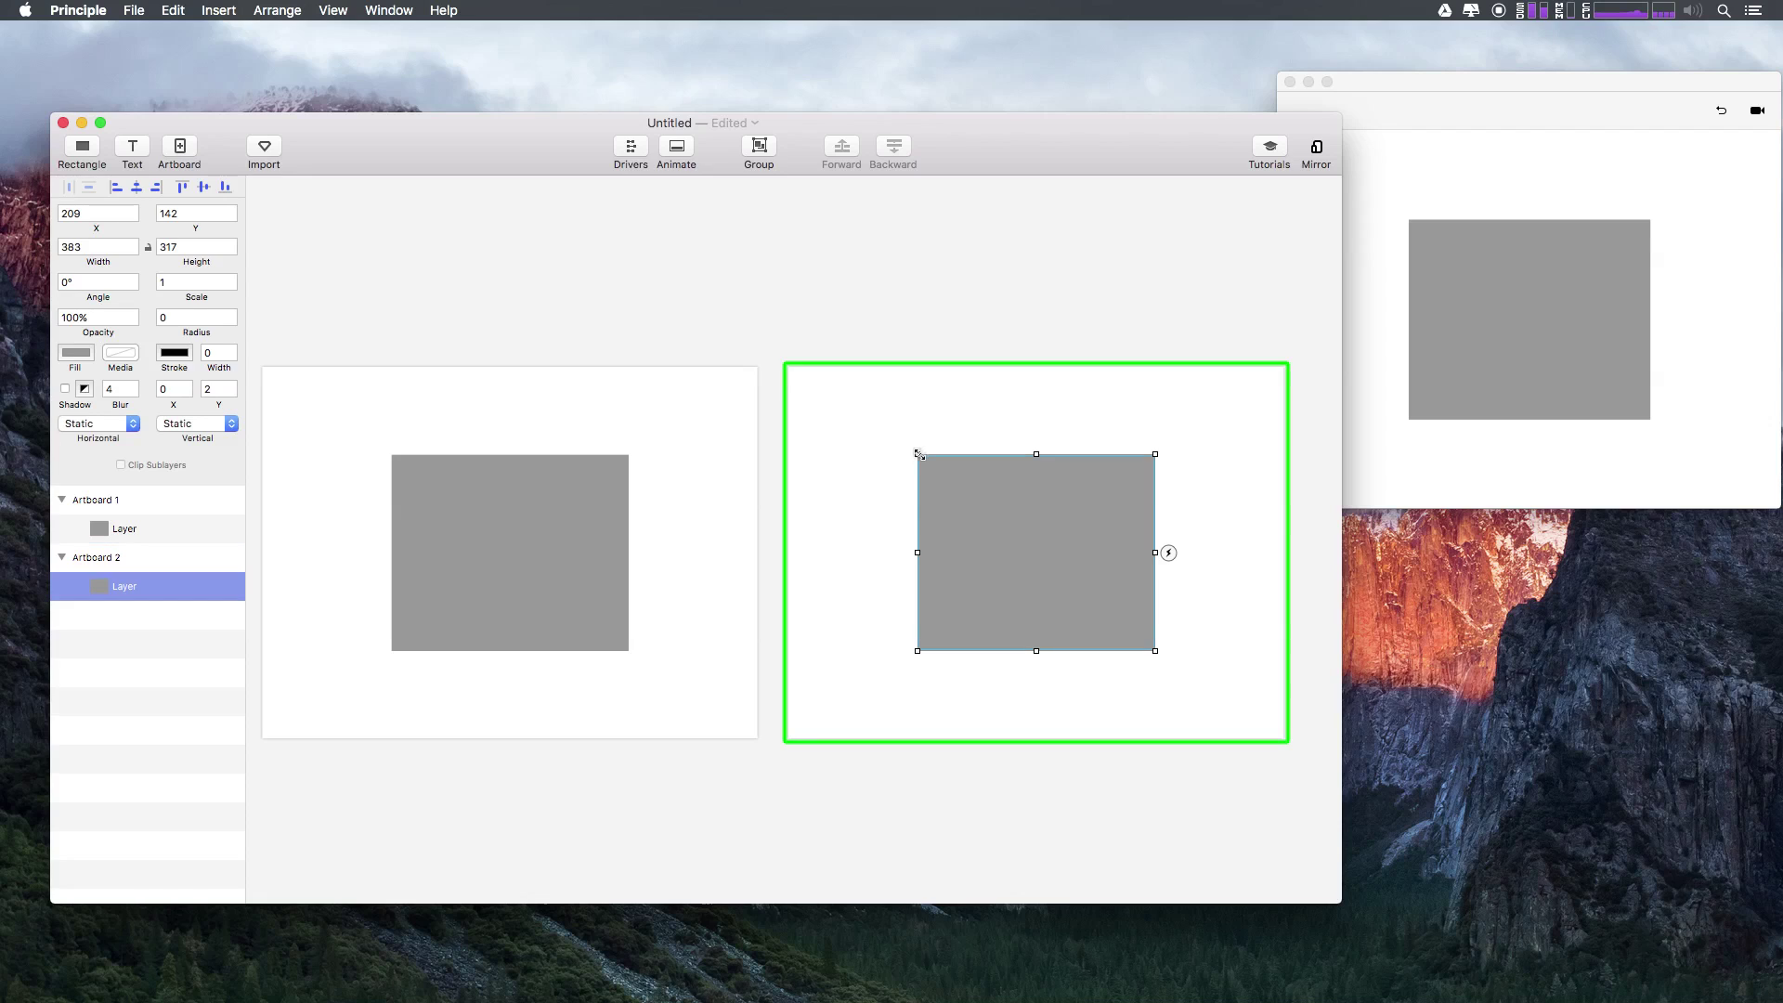
left_click_drag(918, 454, 740, 339)
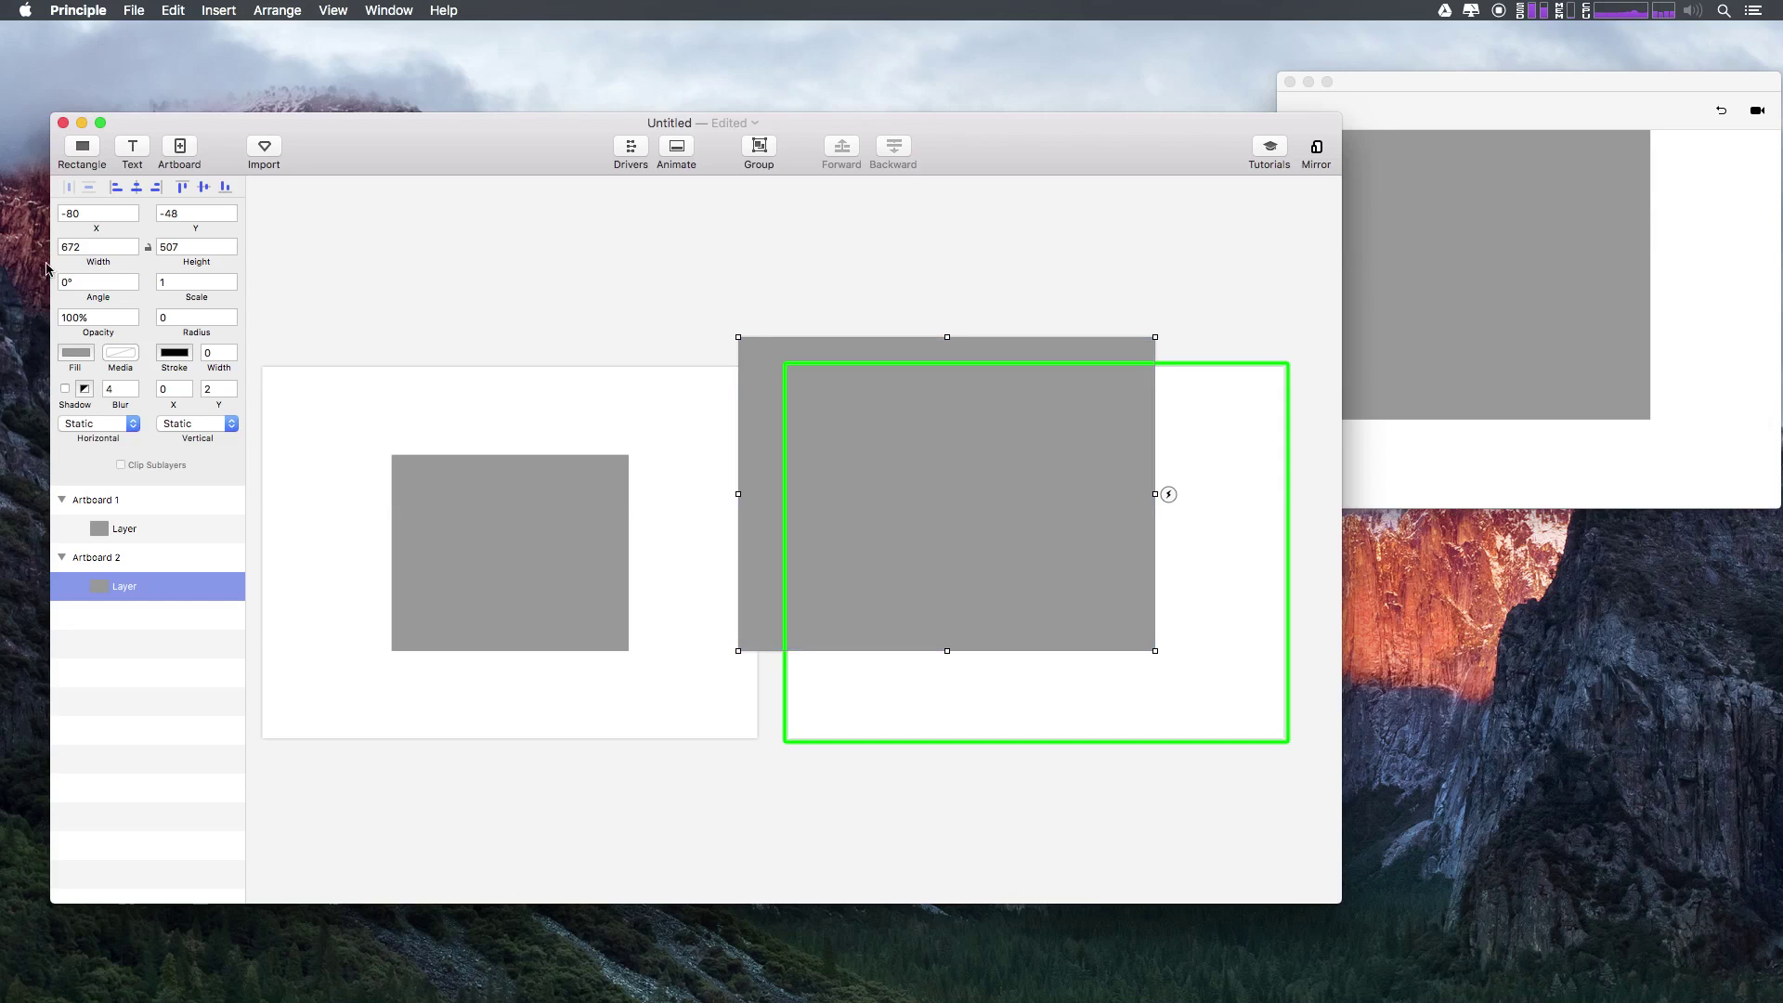
left_click(136, 187)
left_click(204, 187)
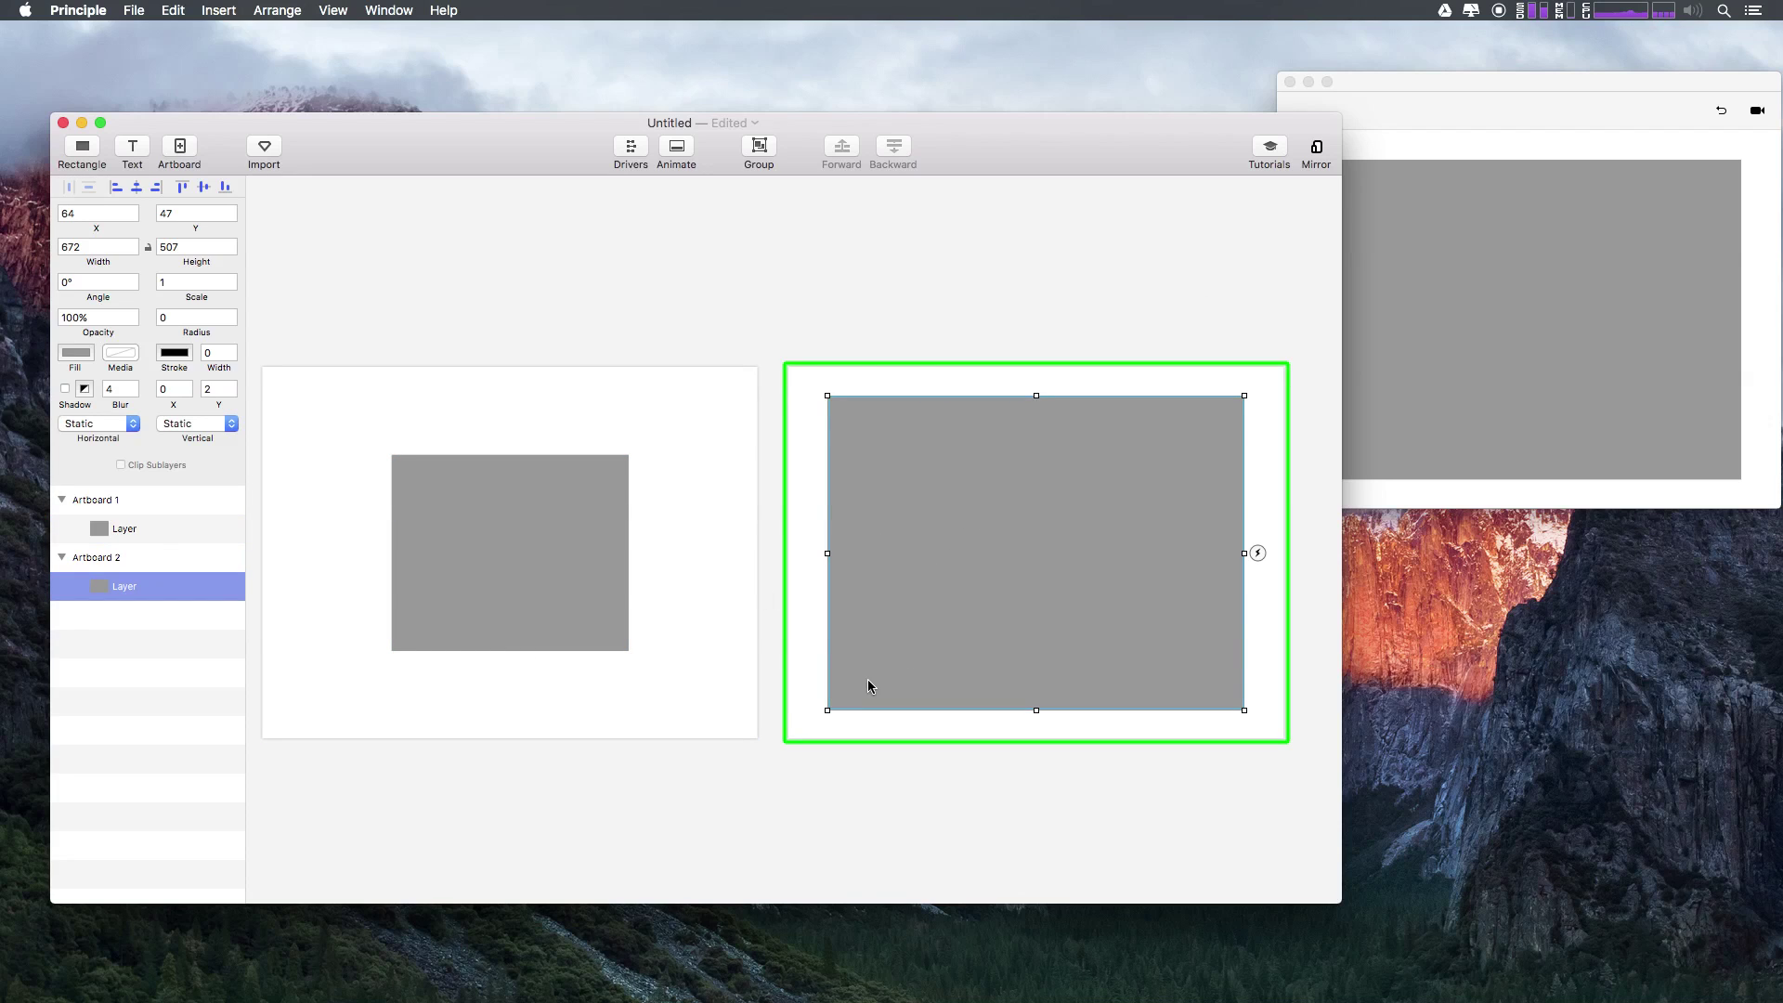
left_click(768, 764)
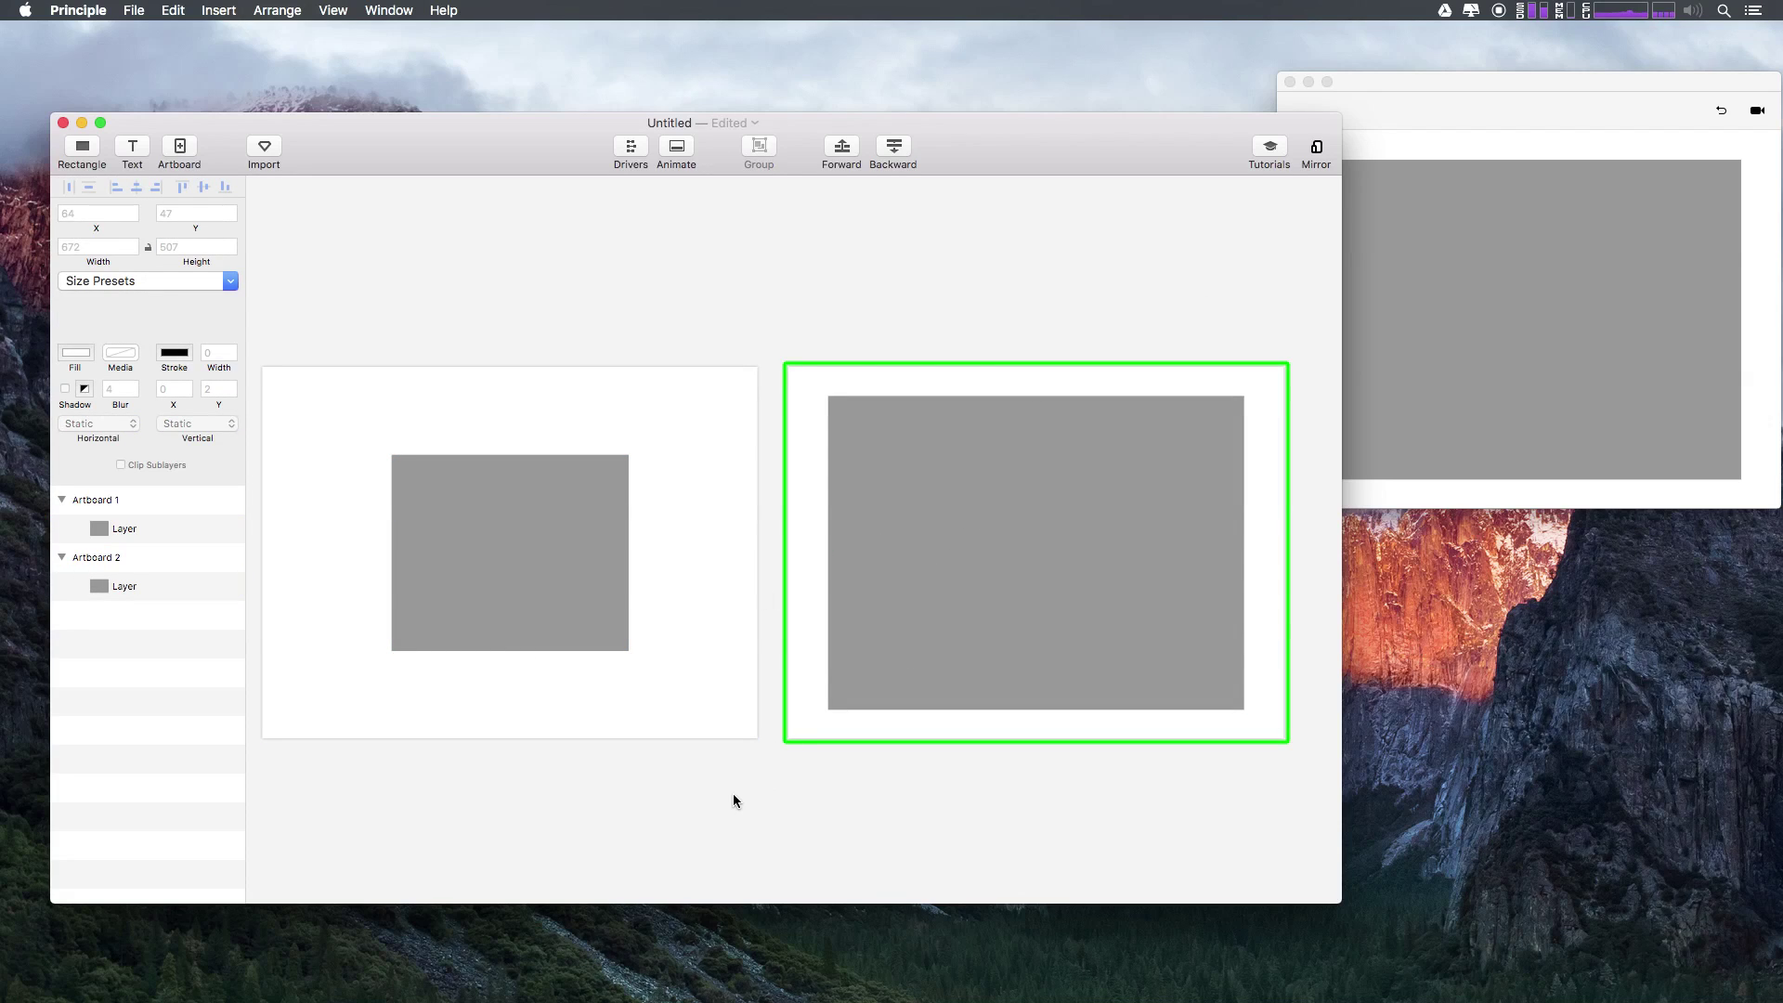
left_click(722, 641)
left_click(794, 610)
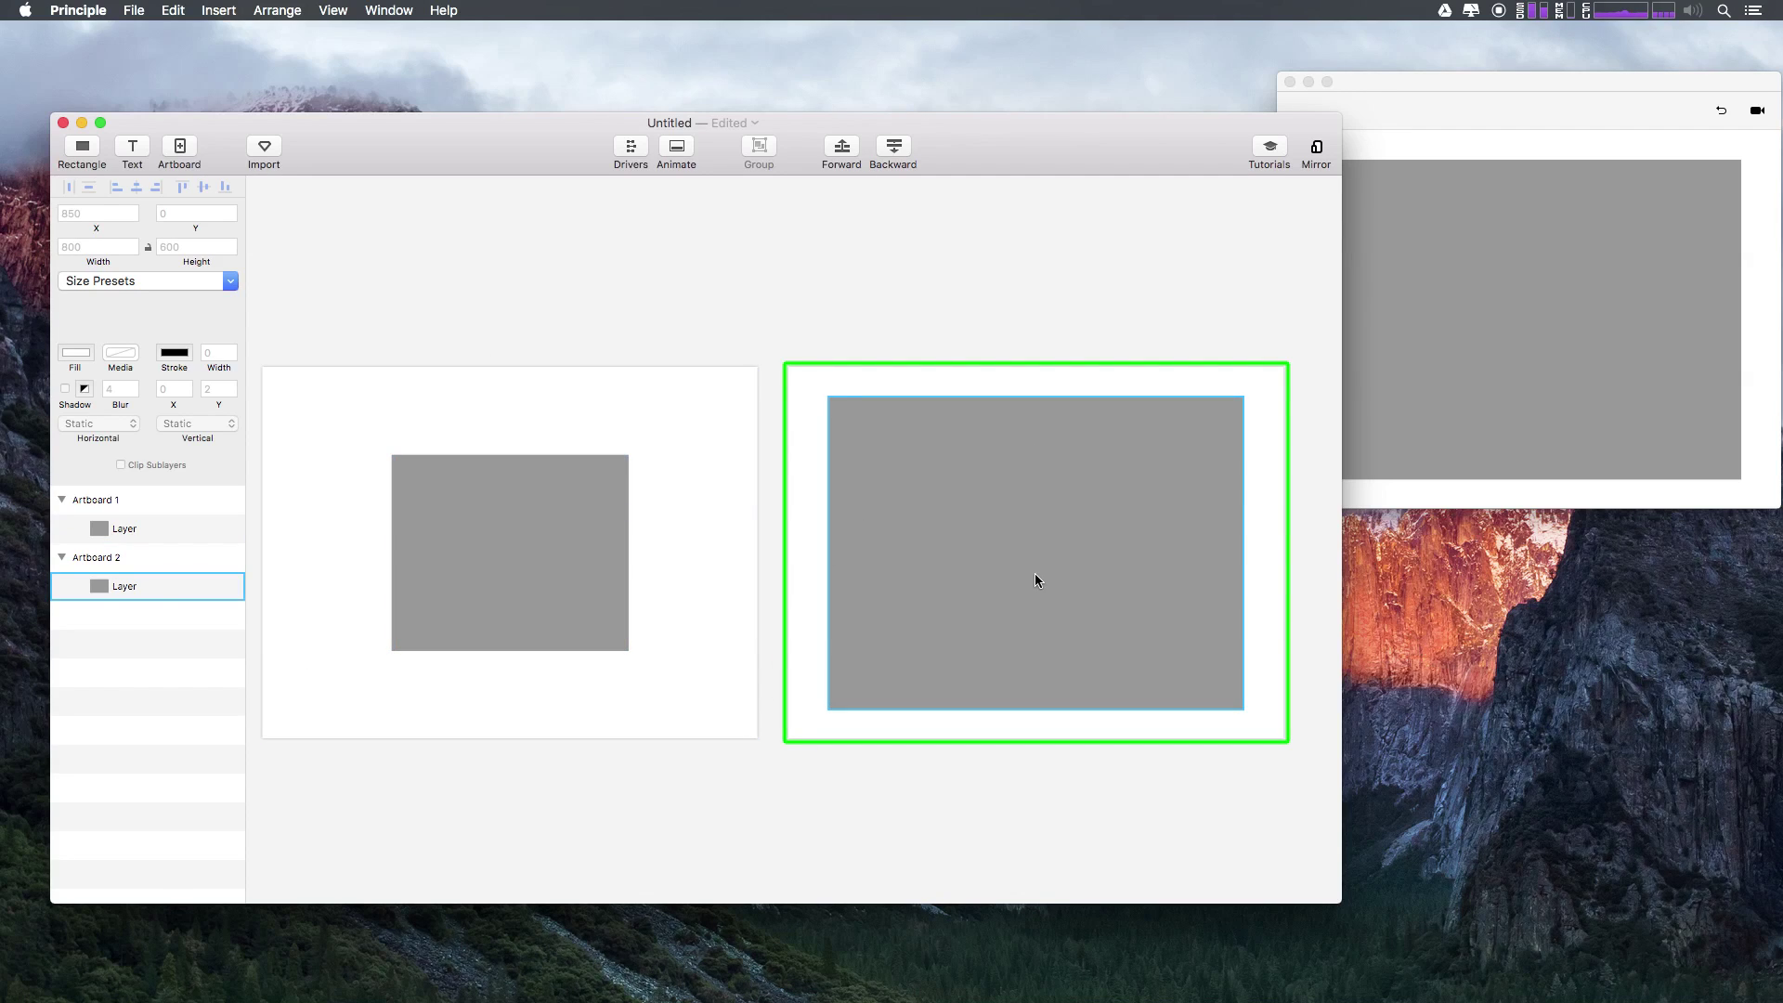
Reset the preview to its starting artboard and test tapping the rectangle in it.
left_click_drag(1522, 80, 1361, 91)
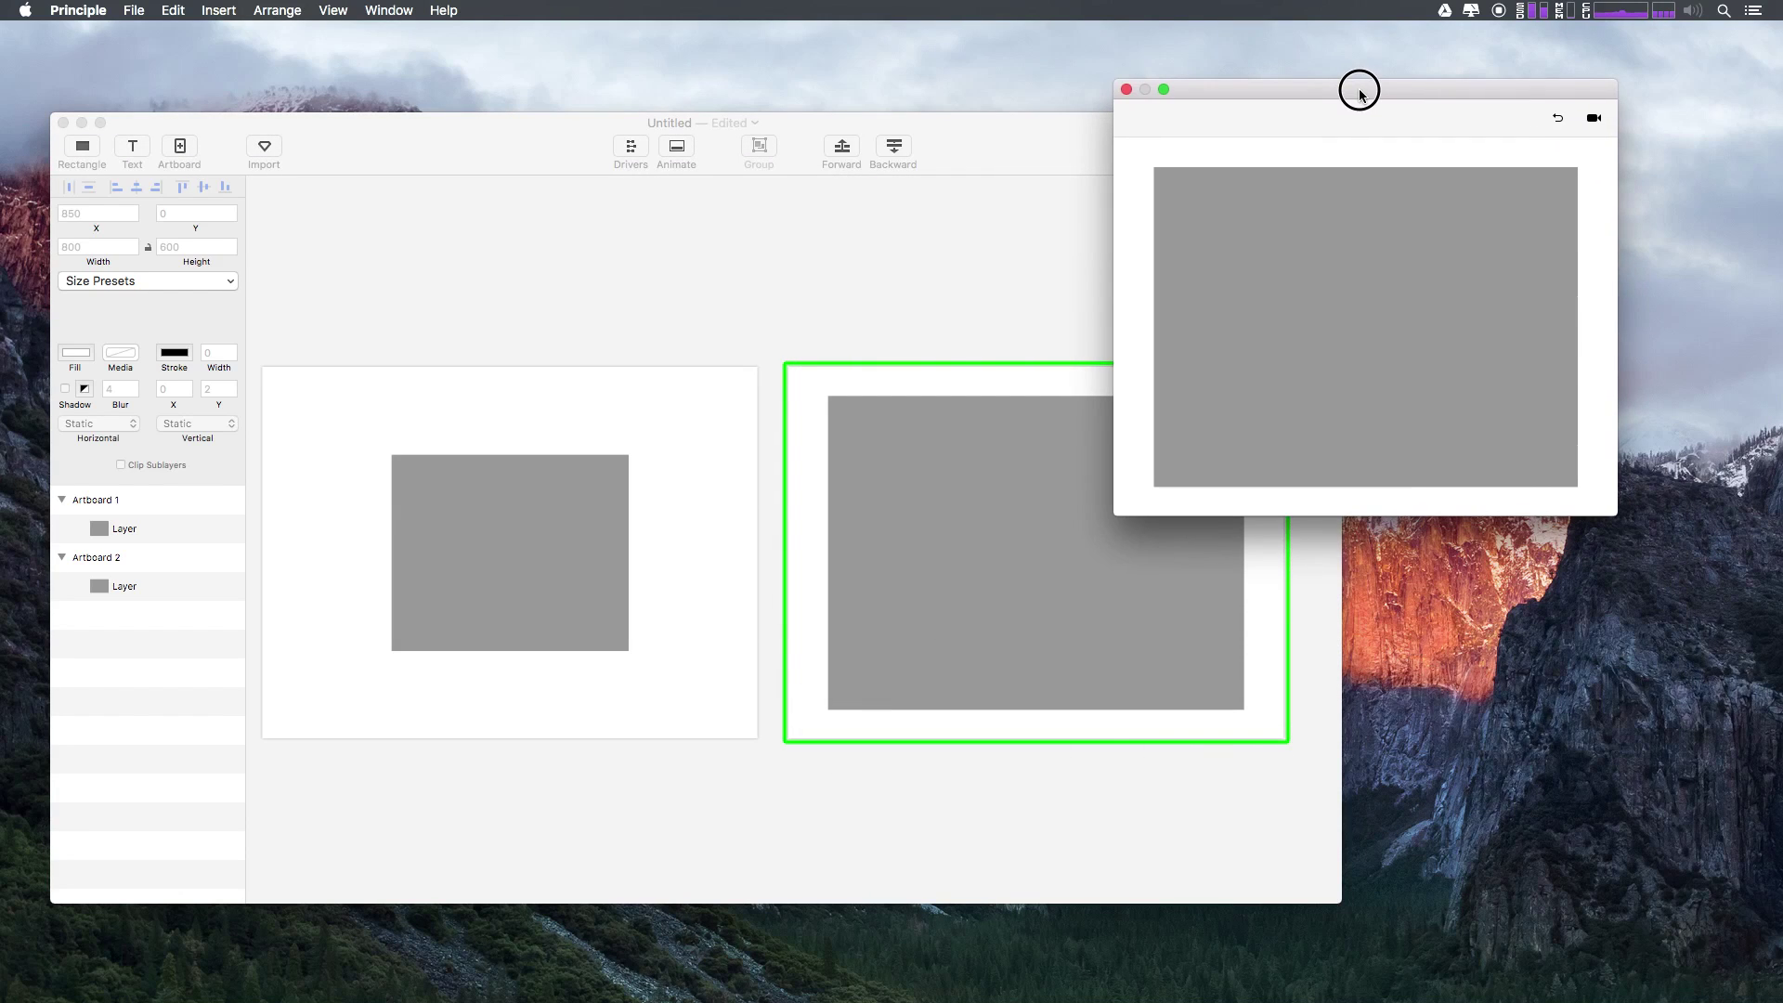
left_click(1558, 116)
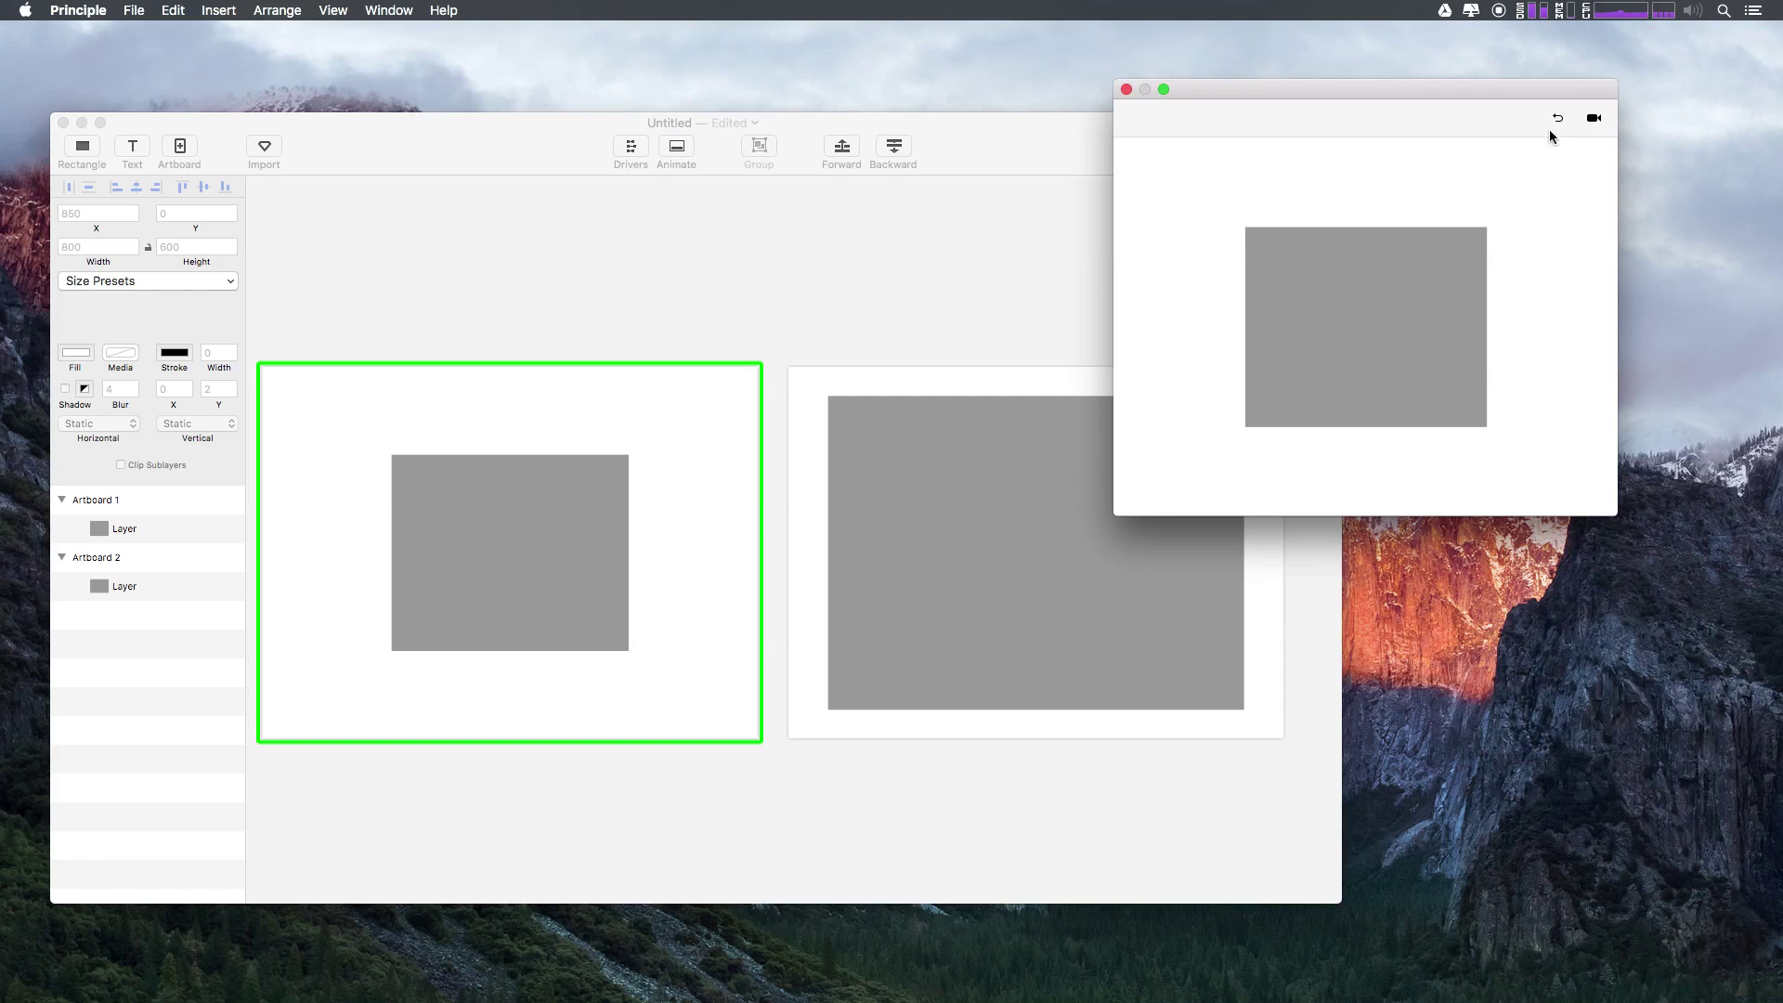
left_click(1319, 332)
left_click(1410, 298)
Arrange the editor and preview windows side by side so both artboards are uncovered.
left_click_drag(1257, 89, 1414, 135)
left_click_drag(977, 151, 936, 149)
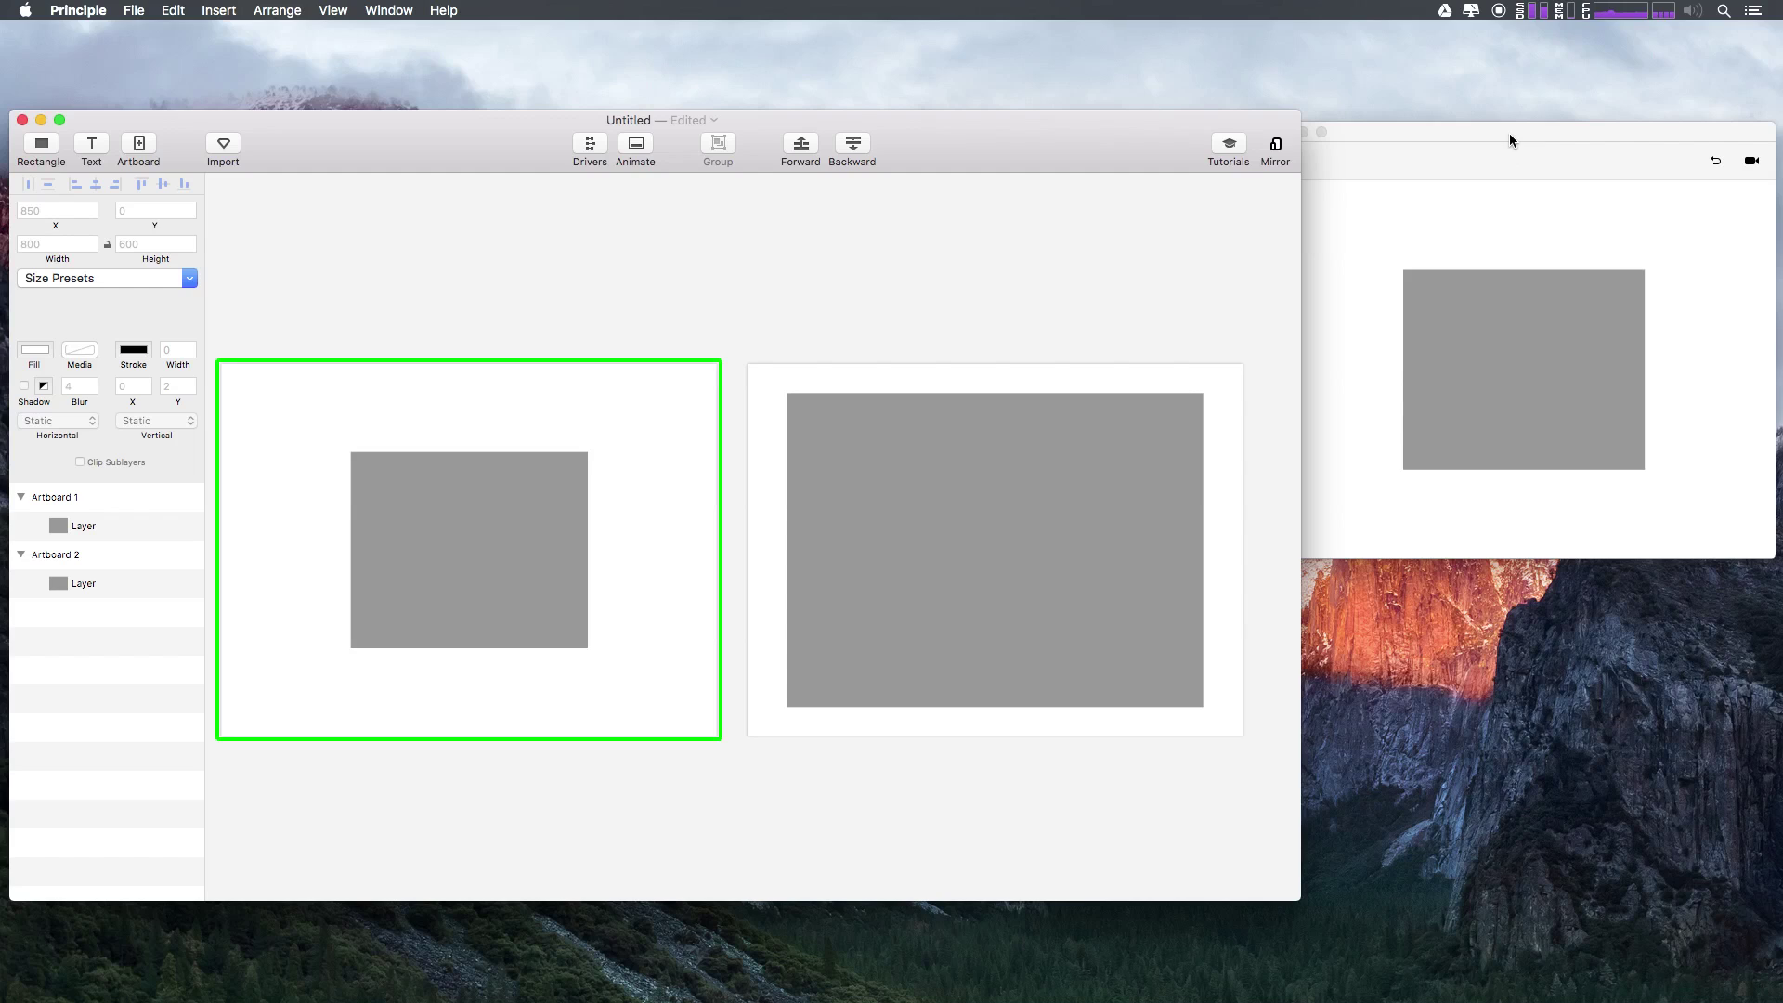
left_click_drag(1505, 128, 1507, 137)
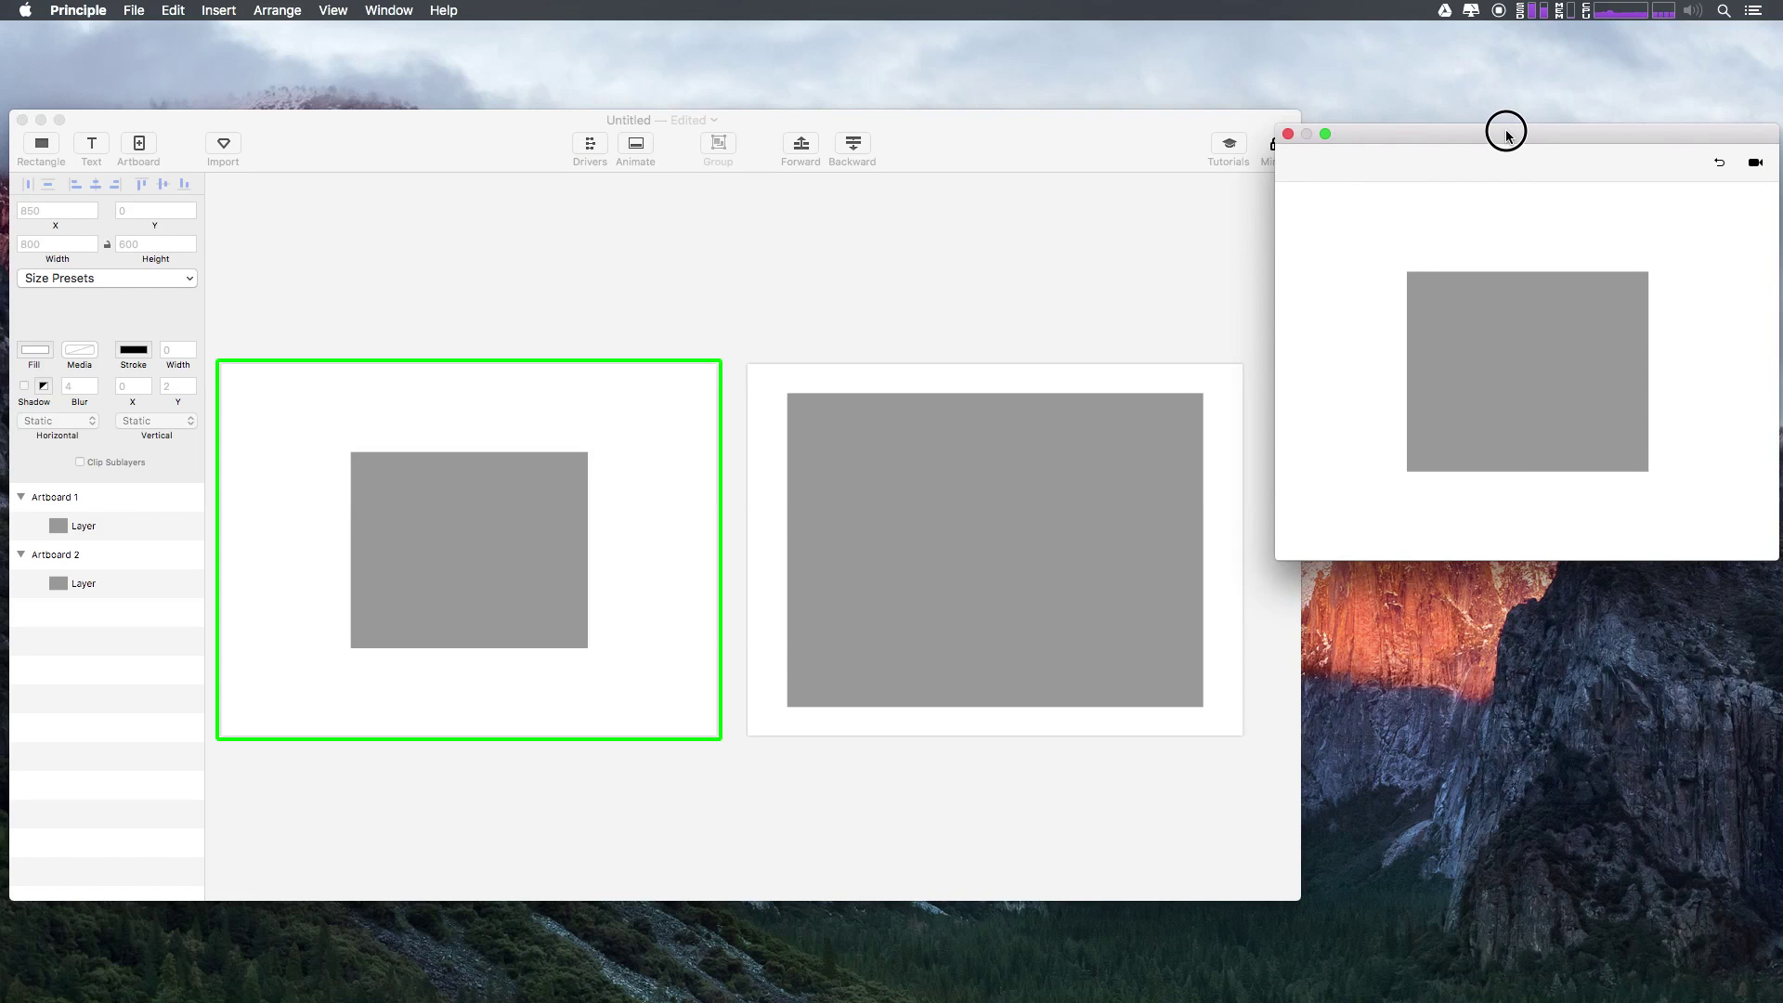
Test the rectangle in the preview again and compare how Artboard 1 and Artboard 2 are previewed.
left_click(1500, 344)
left_click(429, 569)
left_click(801, 475)
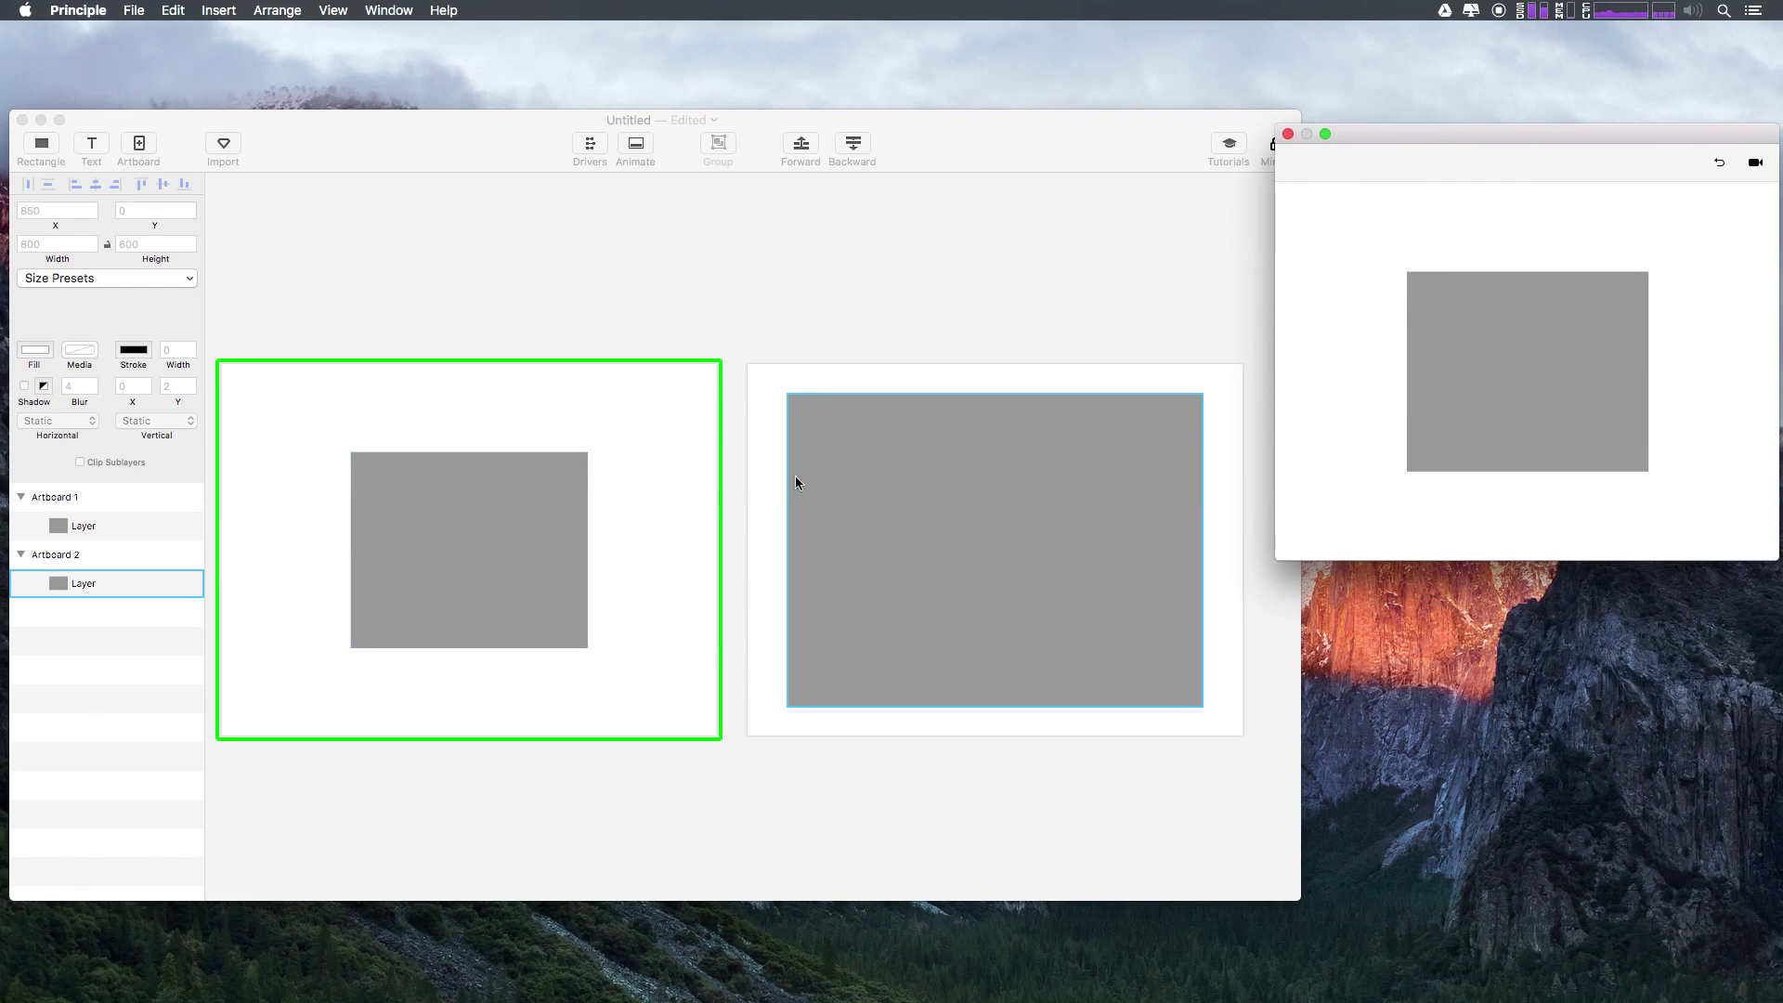
left_click(754, 460)
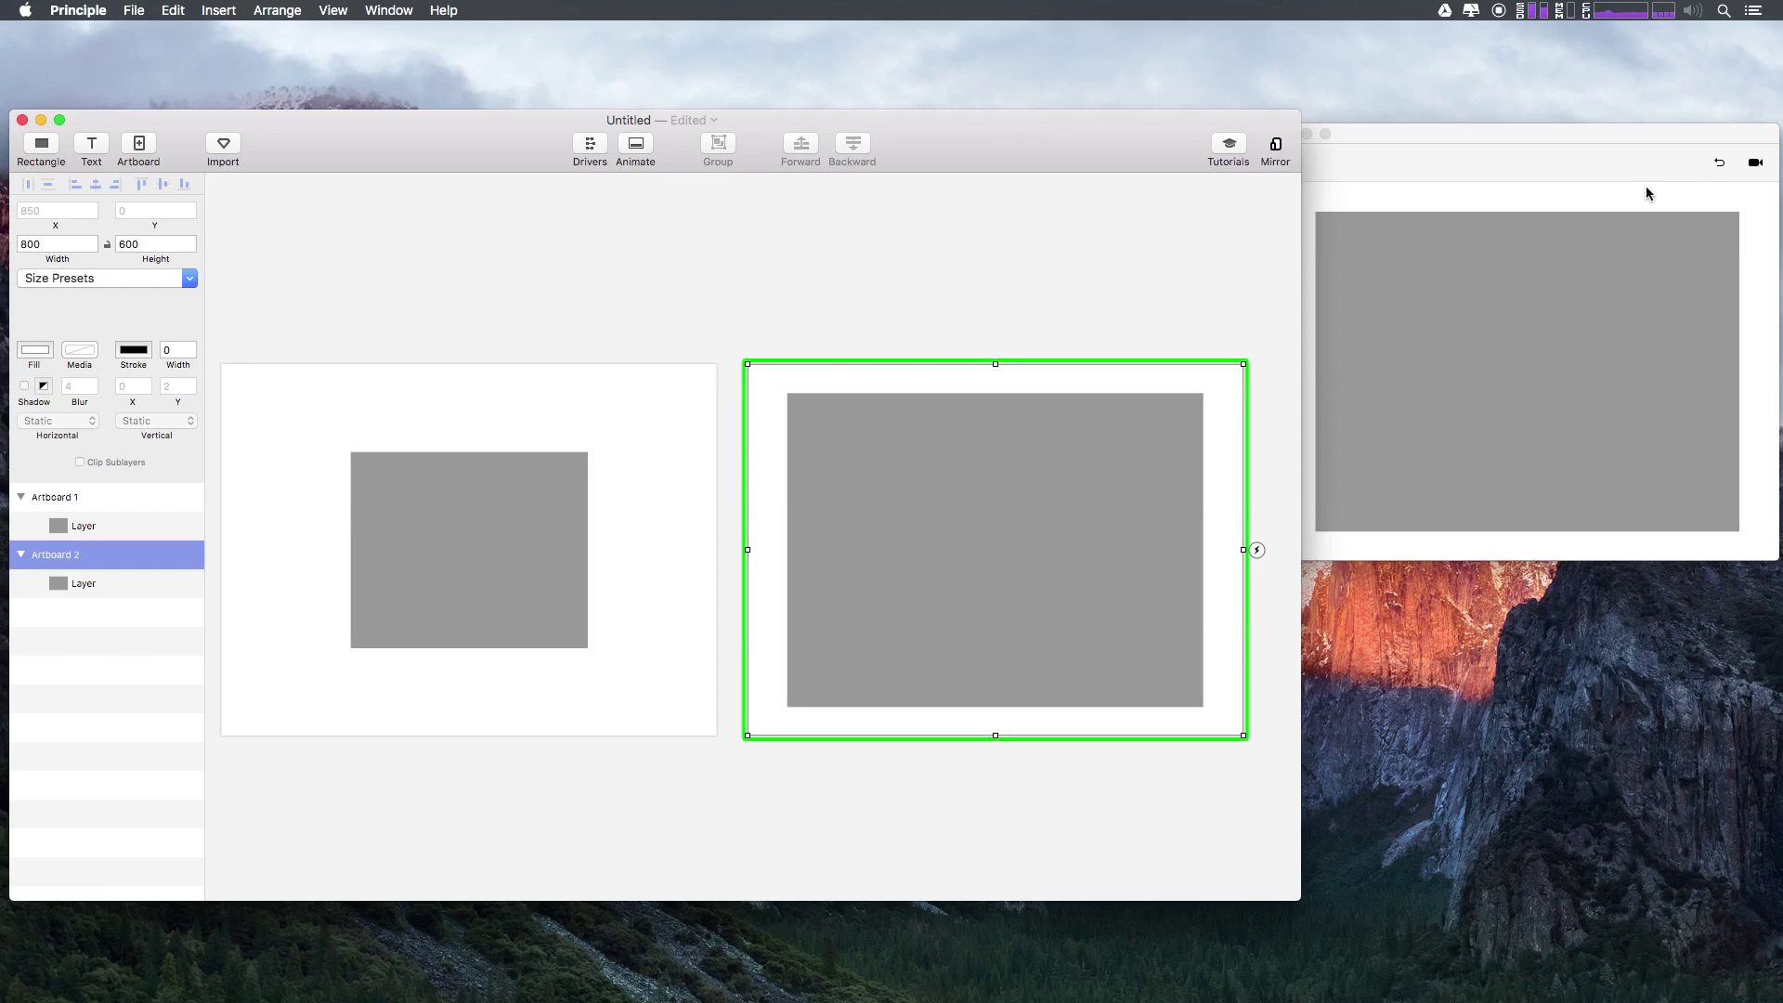
left_click(641, 483)
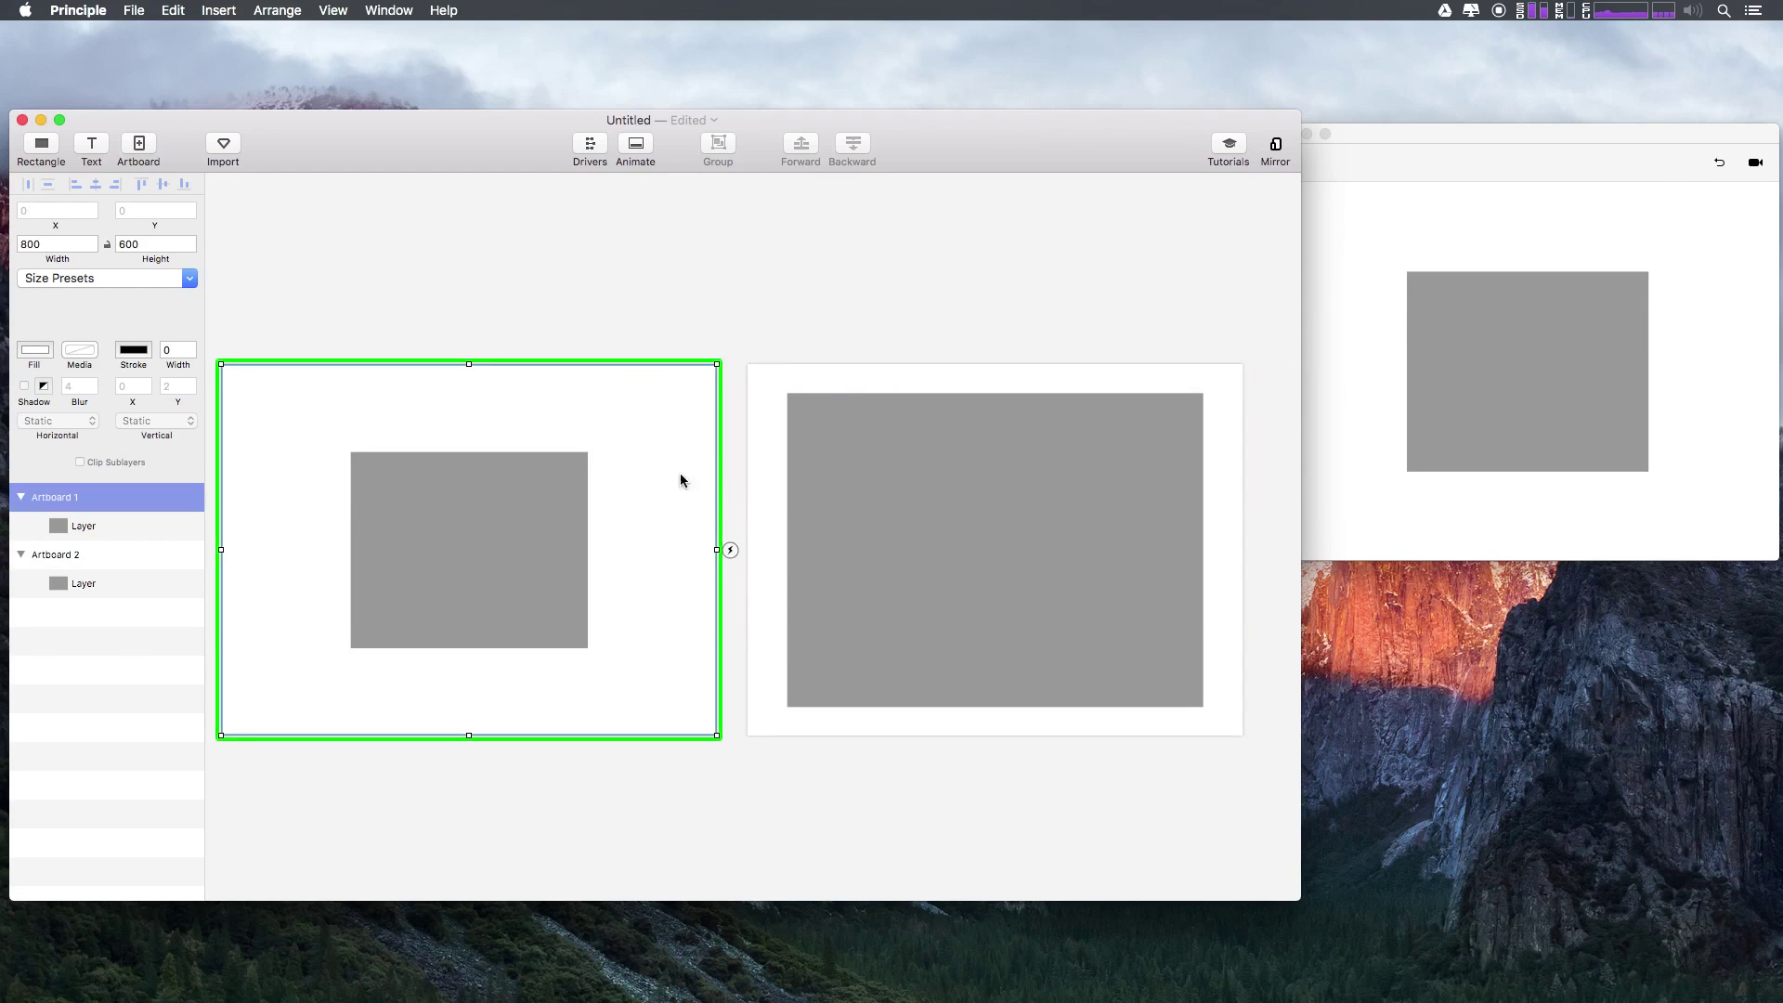
left_click(755, 488)
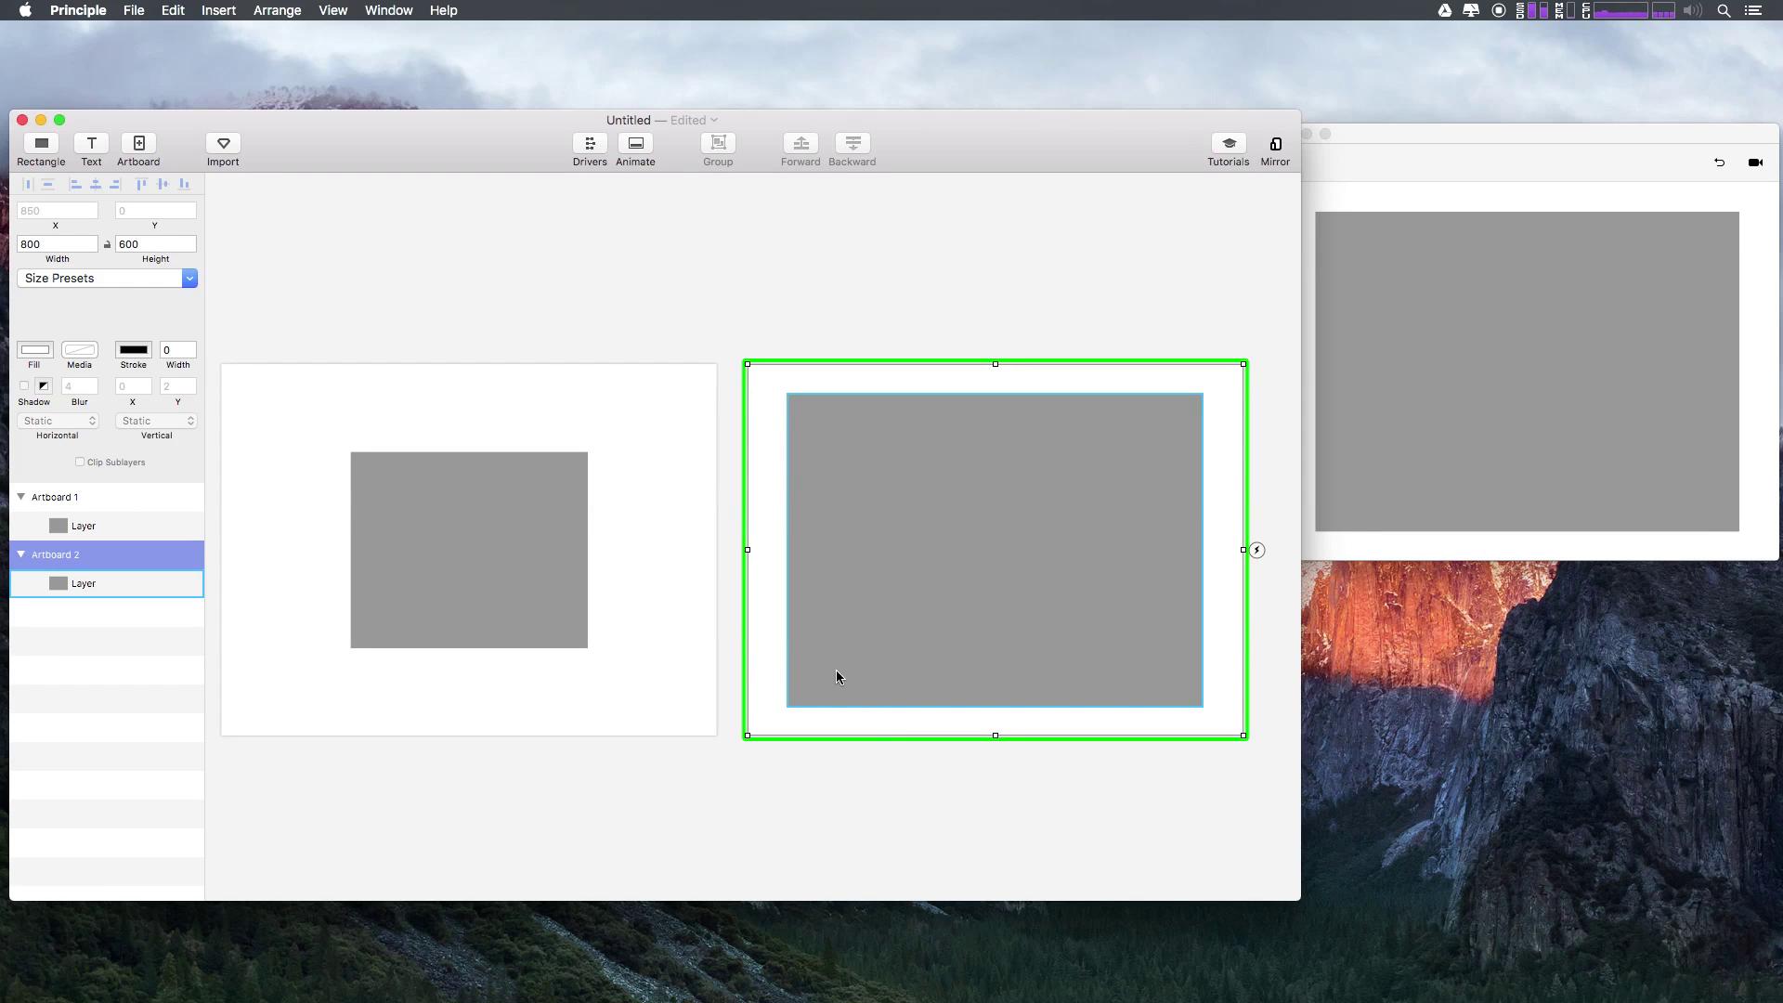
Try to add a Tap transition from the rectangle in Artboard 1.
left_click(385, 503)
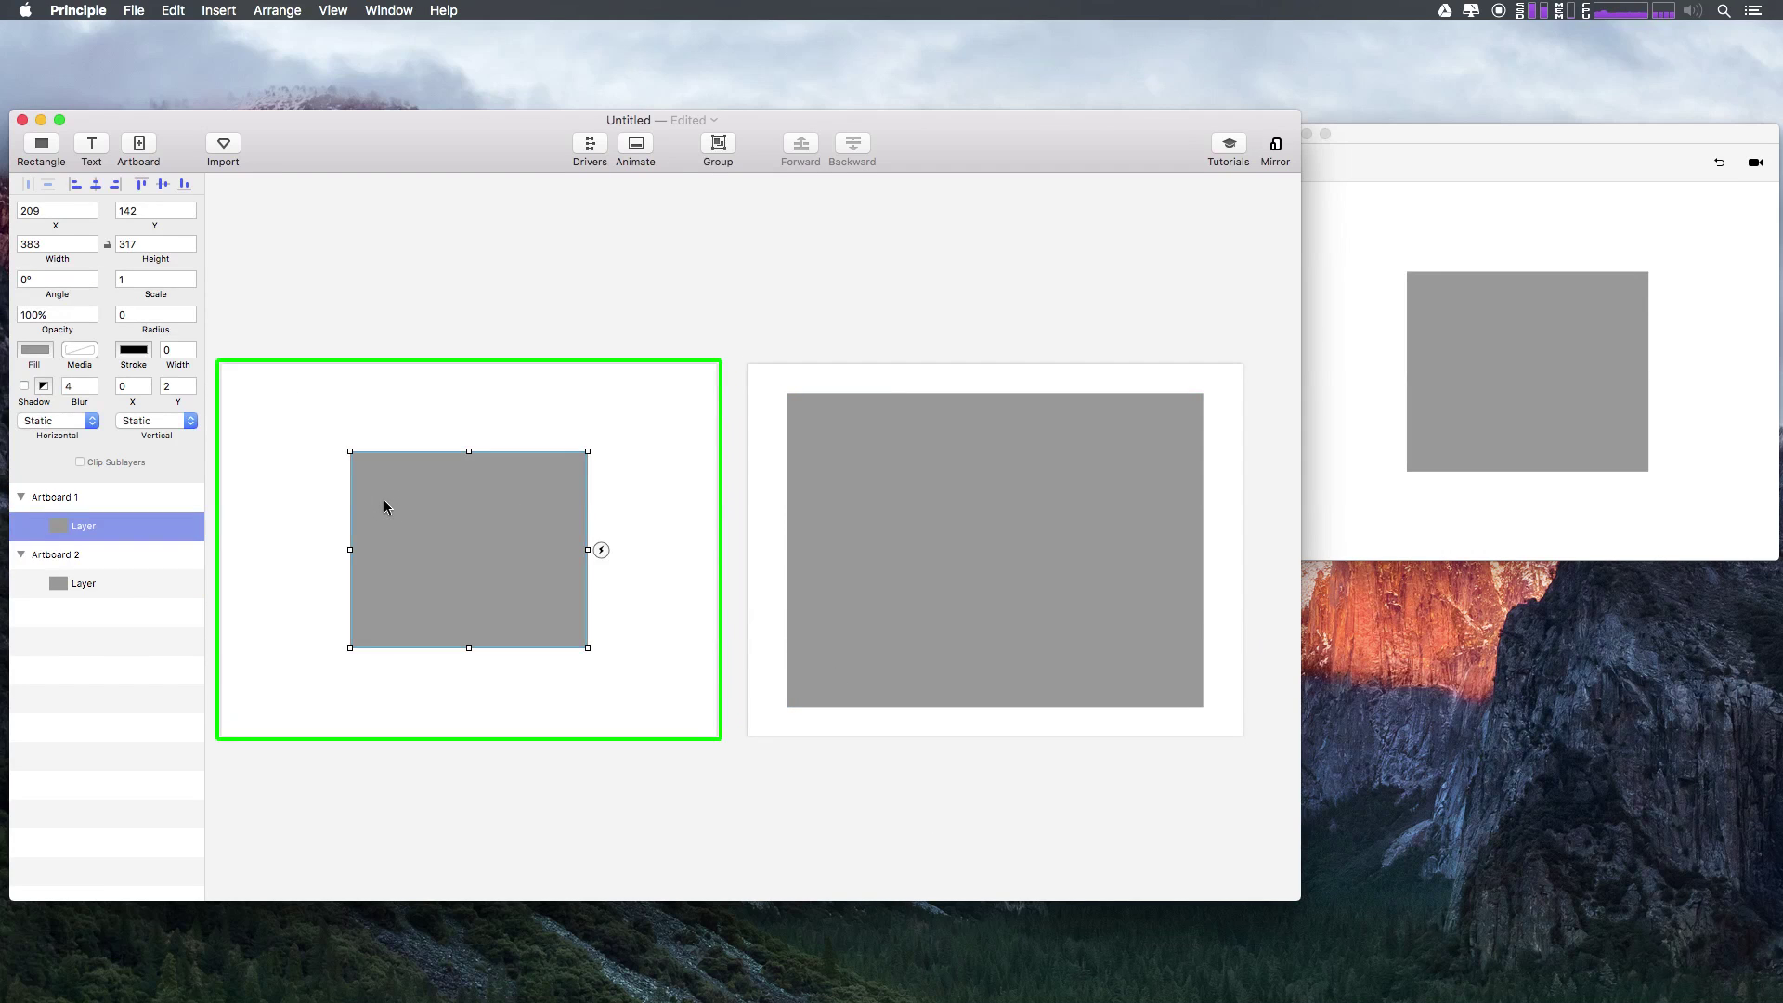
left_click(601, 551)
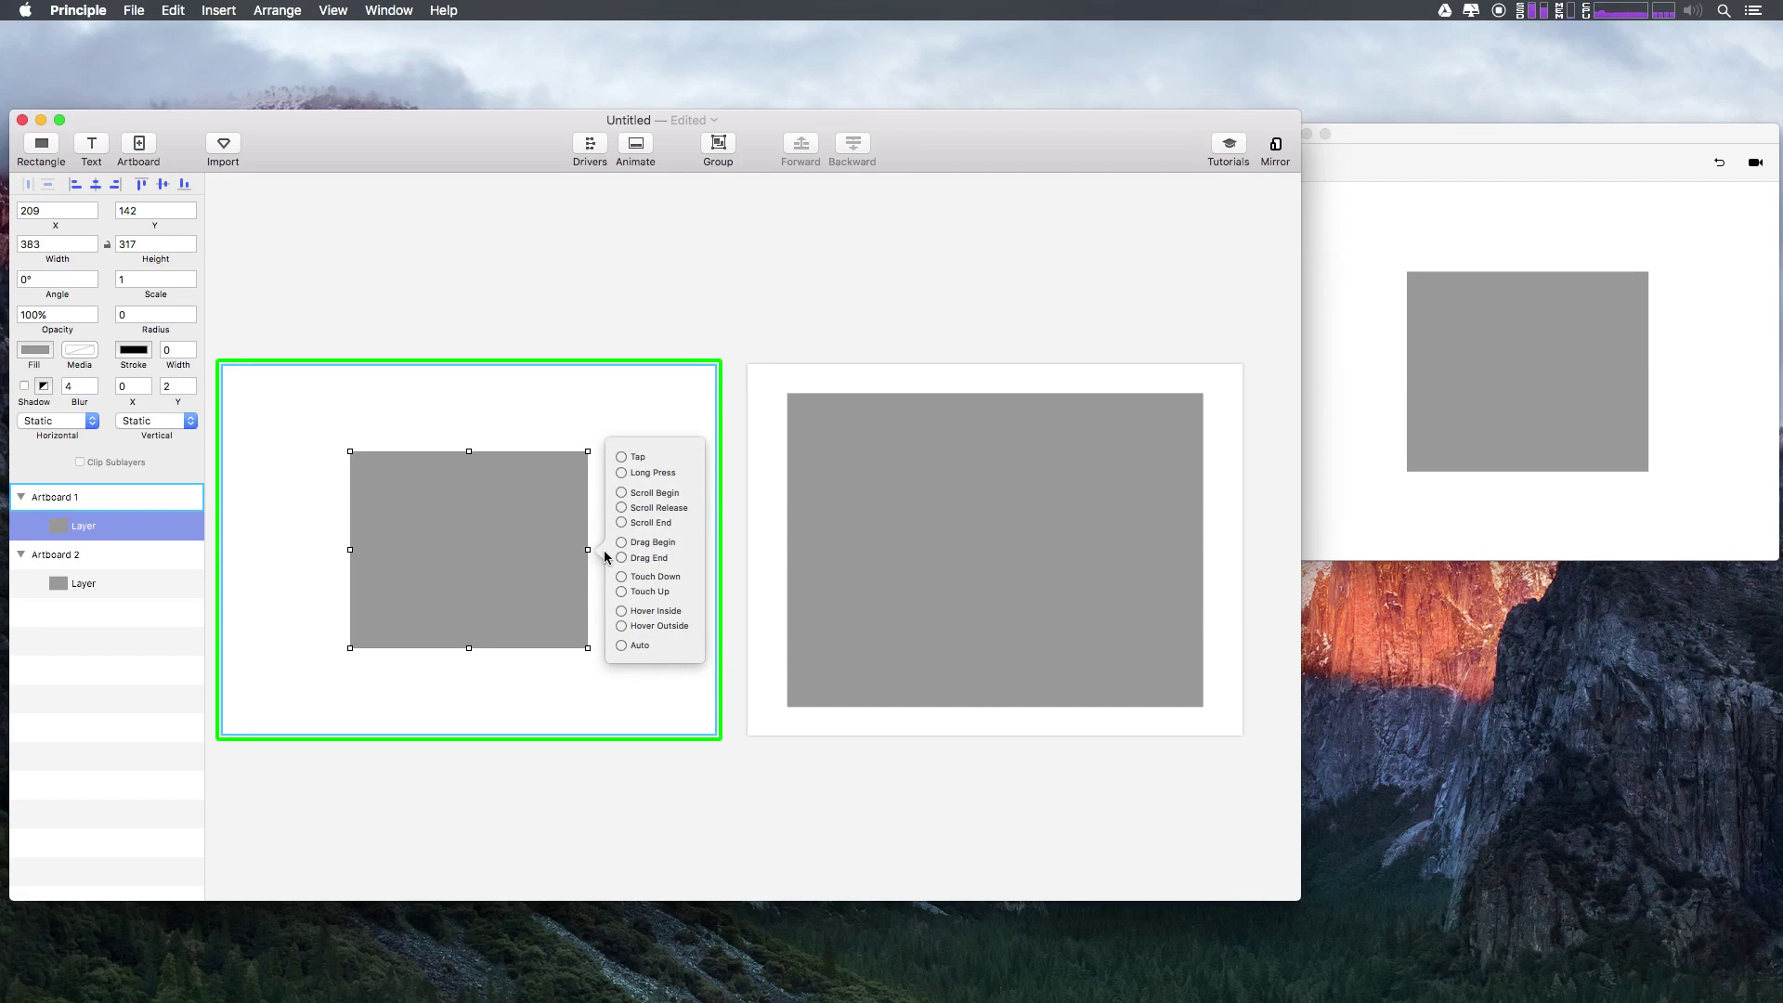
left_click(621, 458)
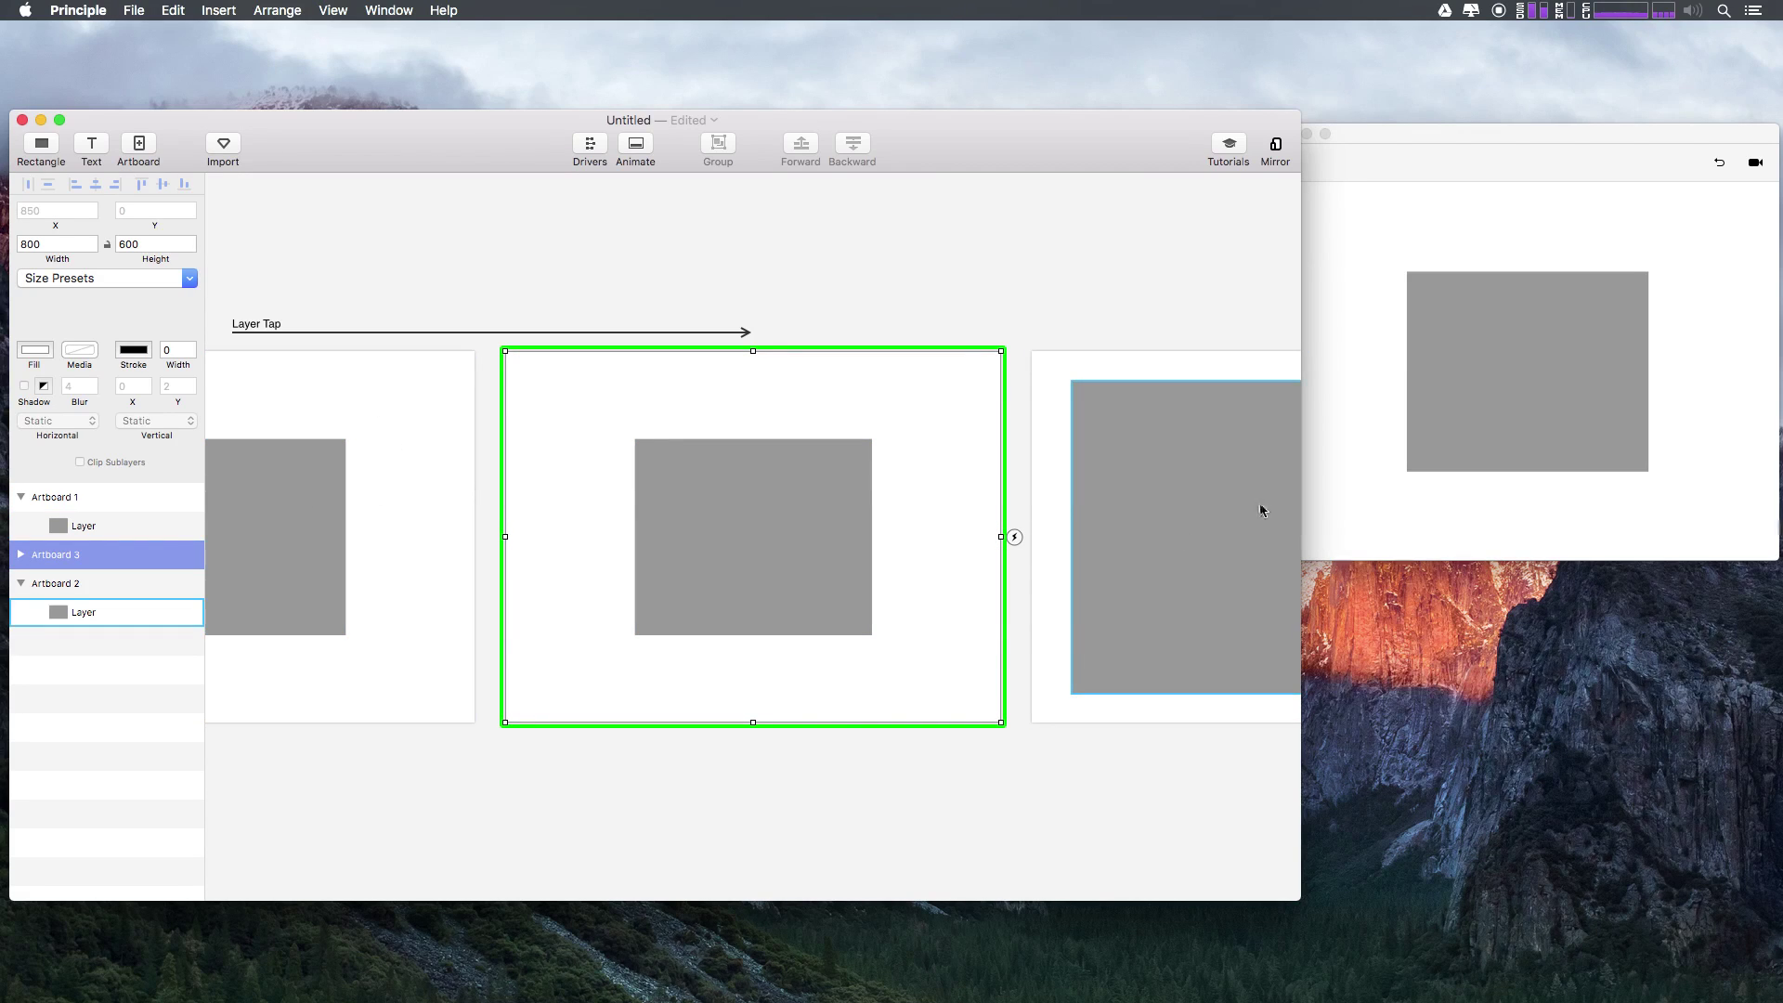
Delete Artboard 3 together with the Tap transition leading to it.
left_click(852, 510)
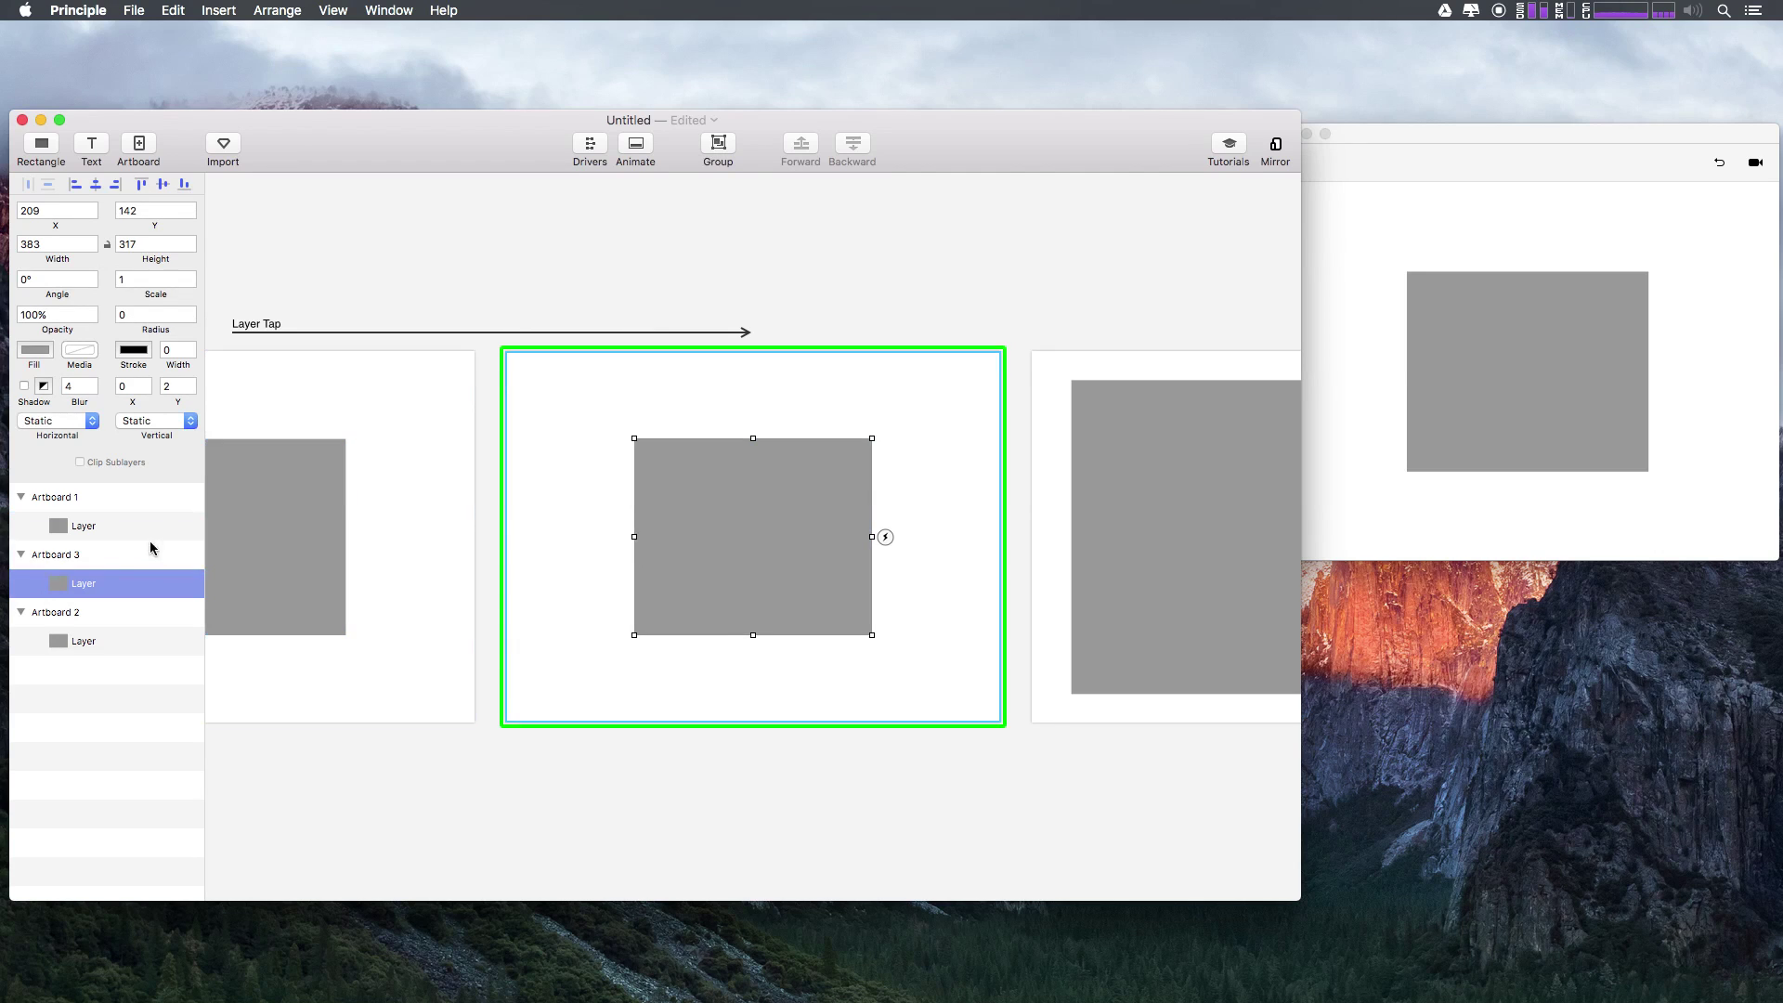
left_click(76, 560)
key("BackSpace")
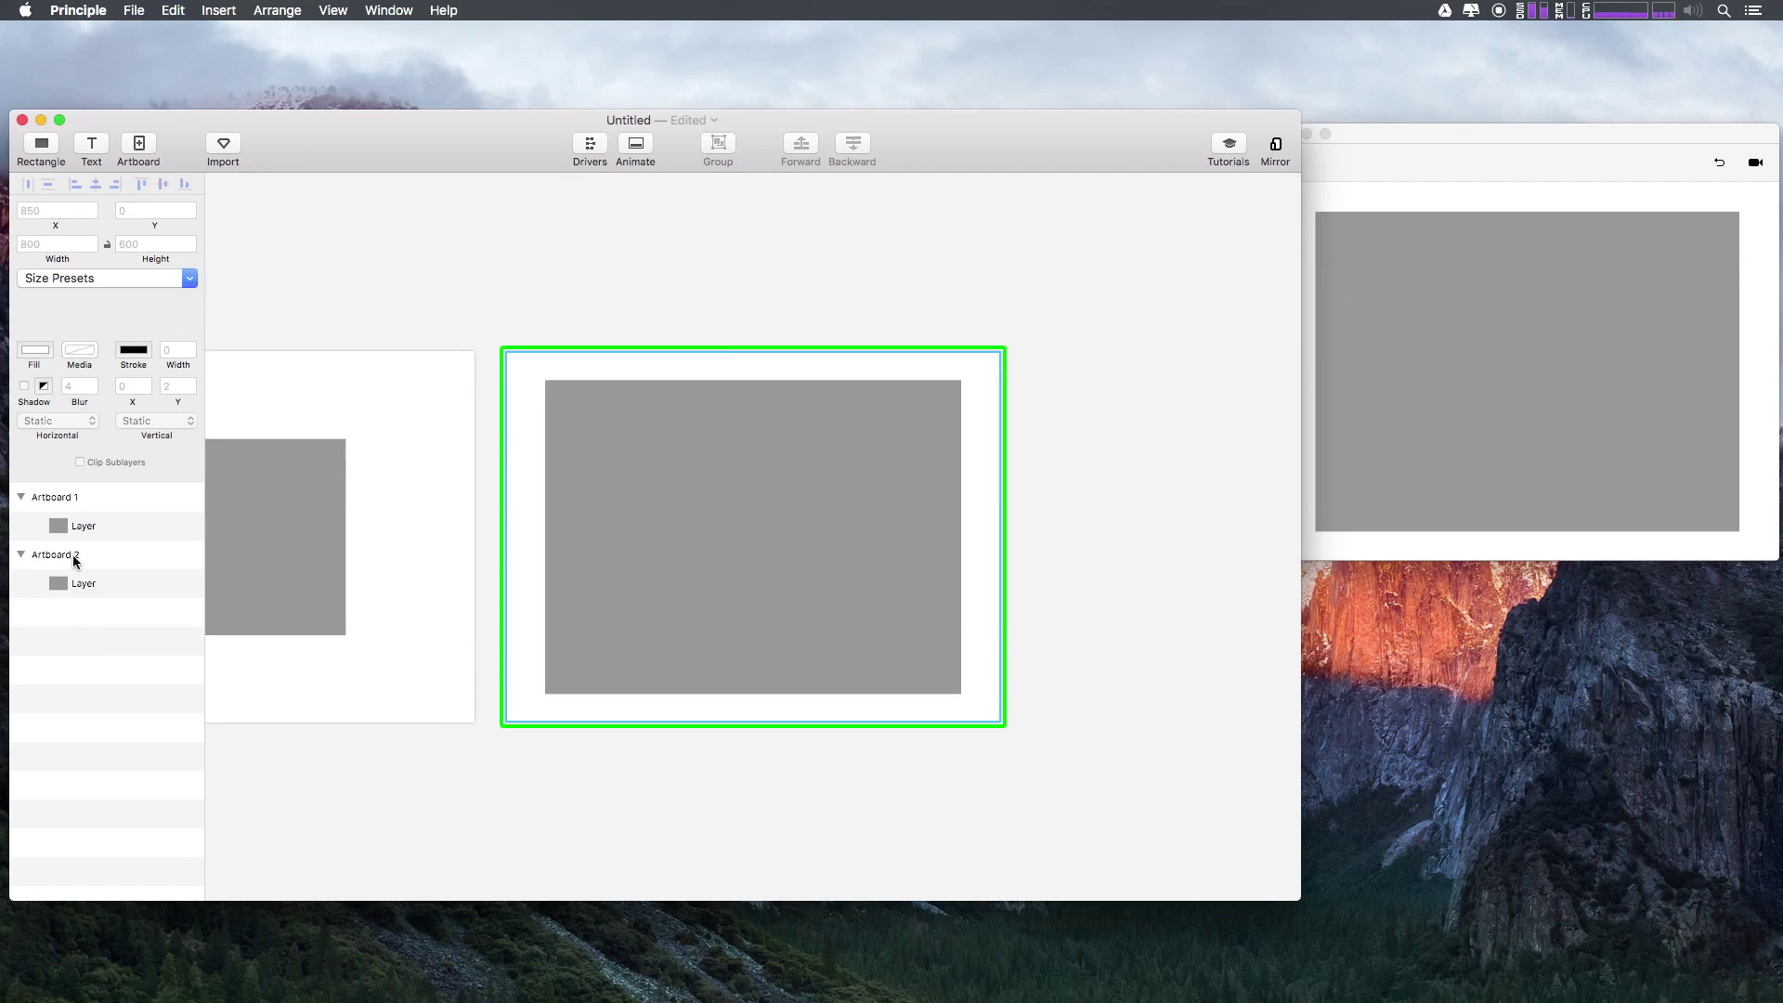
Add a Tap transition from the rectangle in Artboard 1 to Artboard 2.
left_click(490, 573)
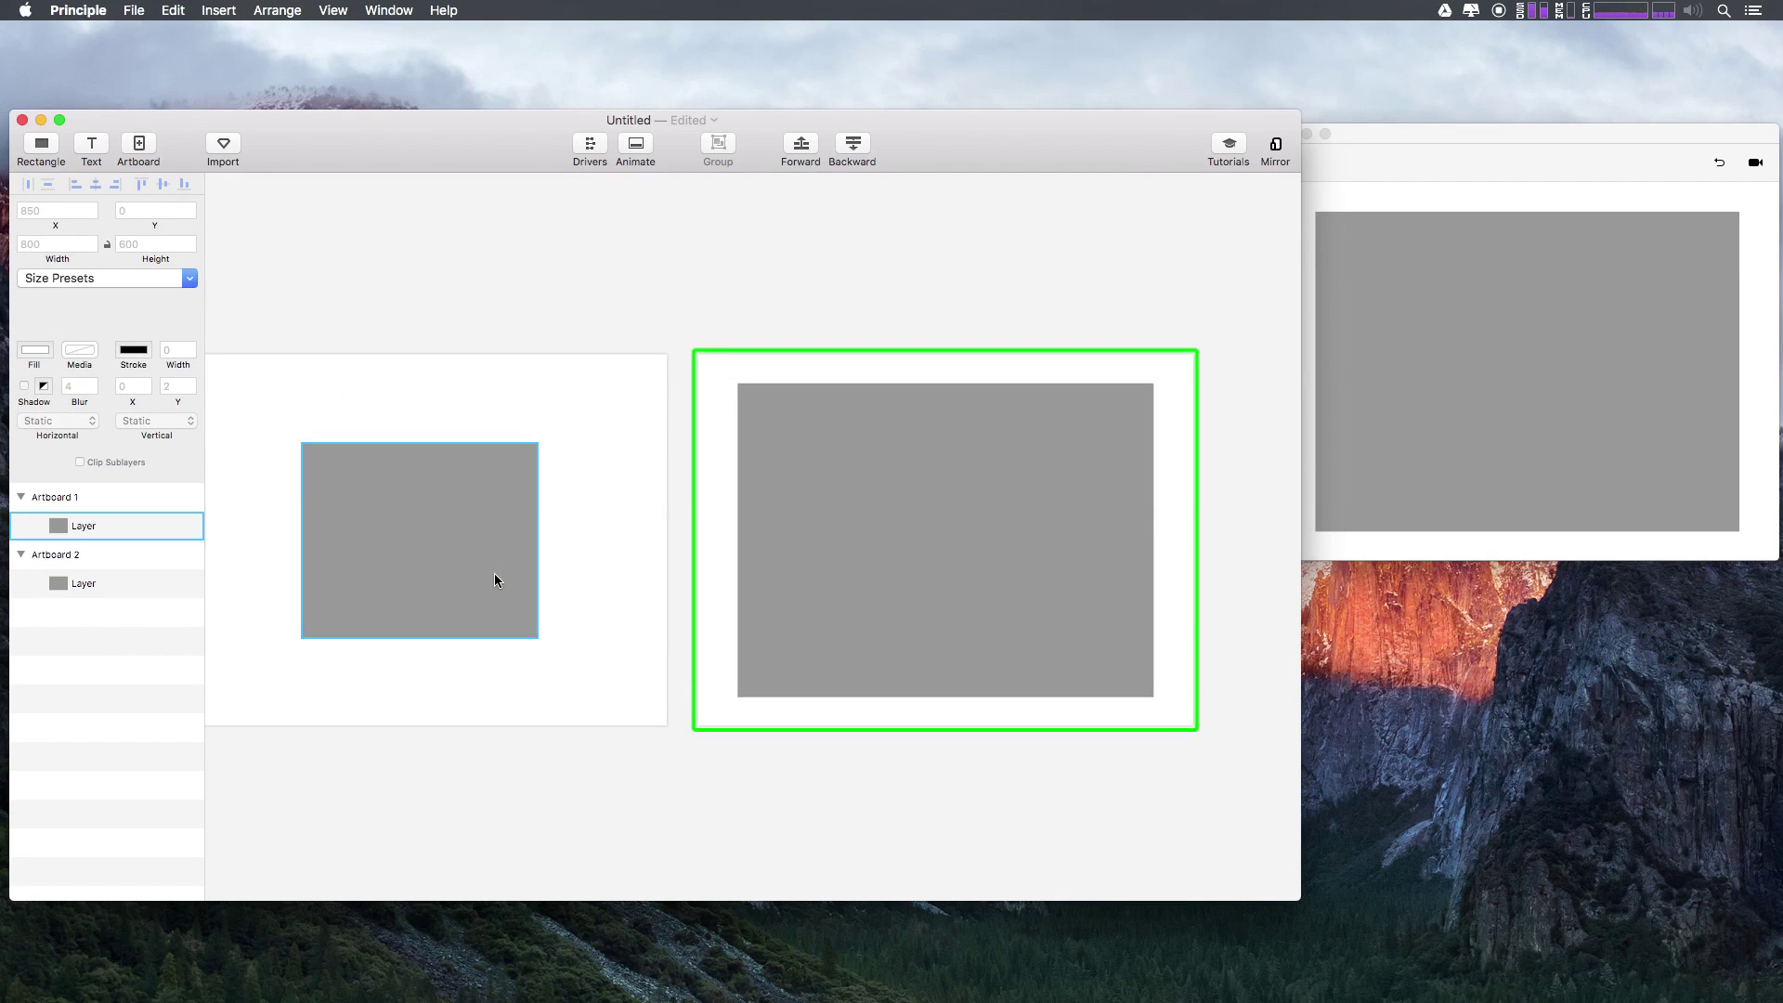
left_click(494, 581)
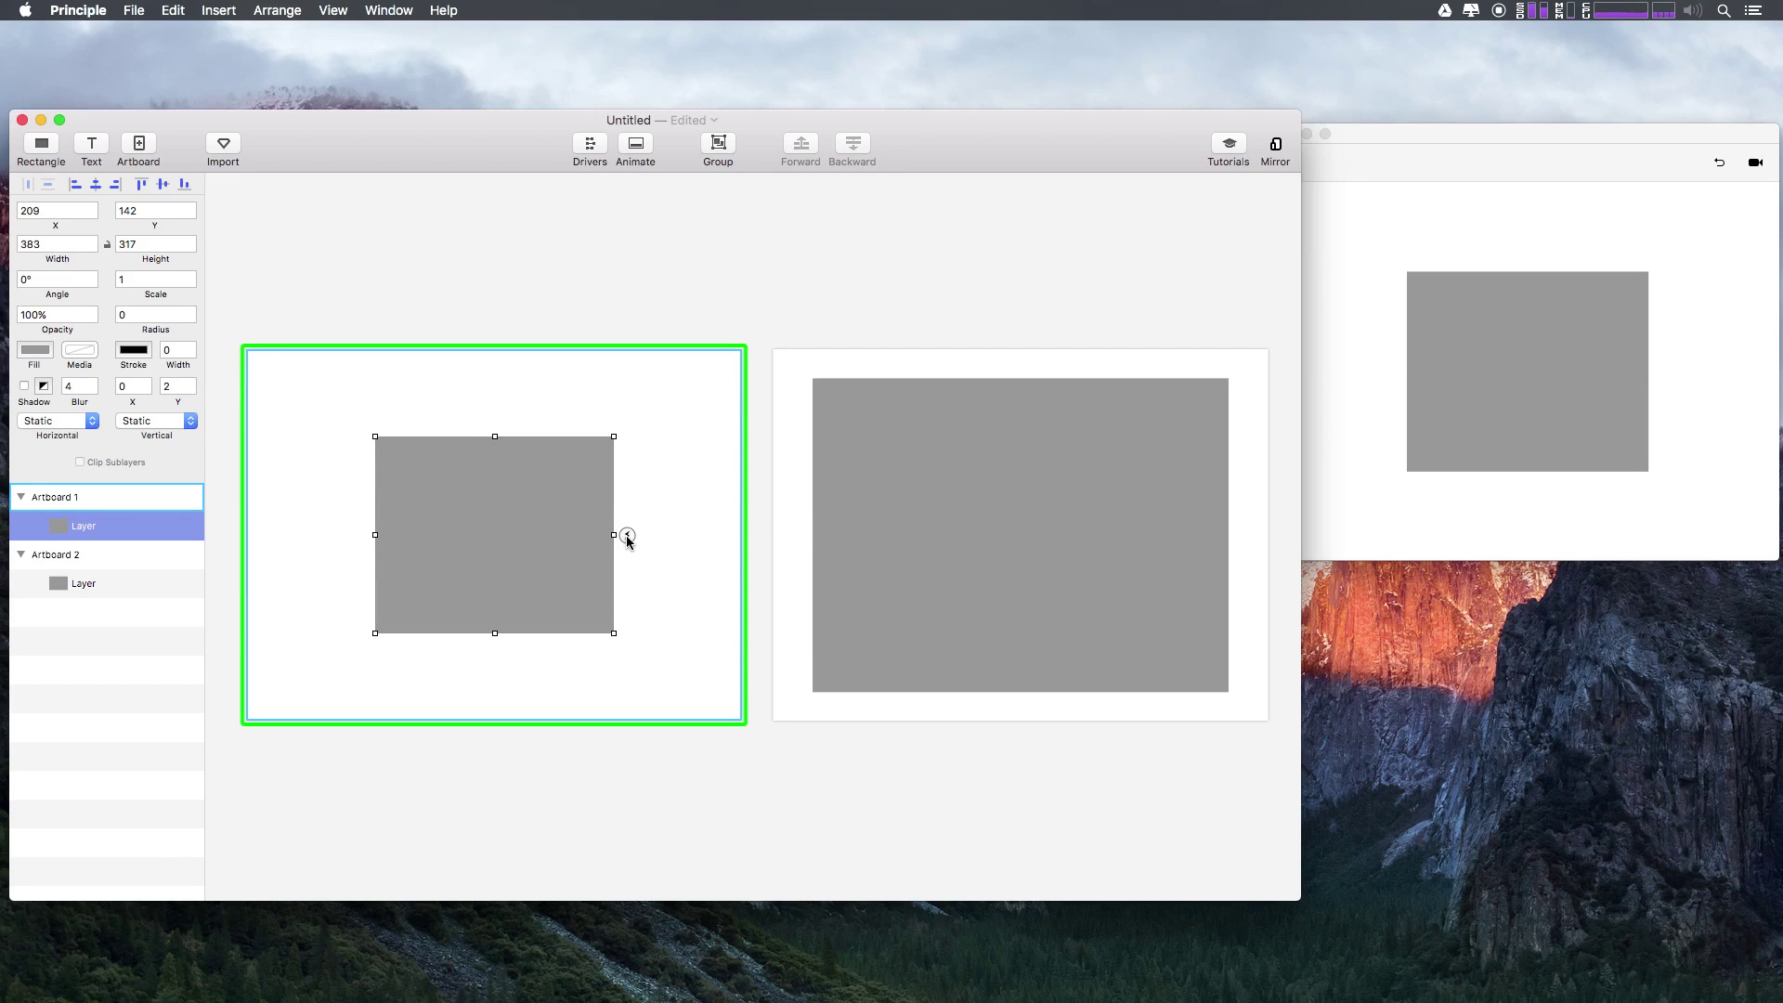
left_click(626, 535)
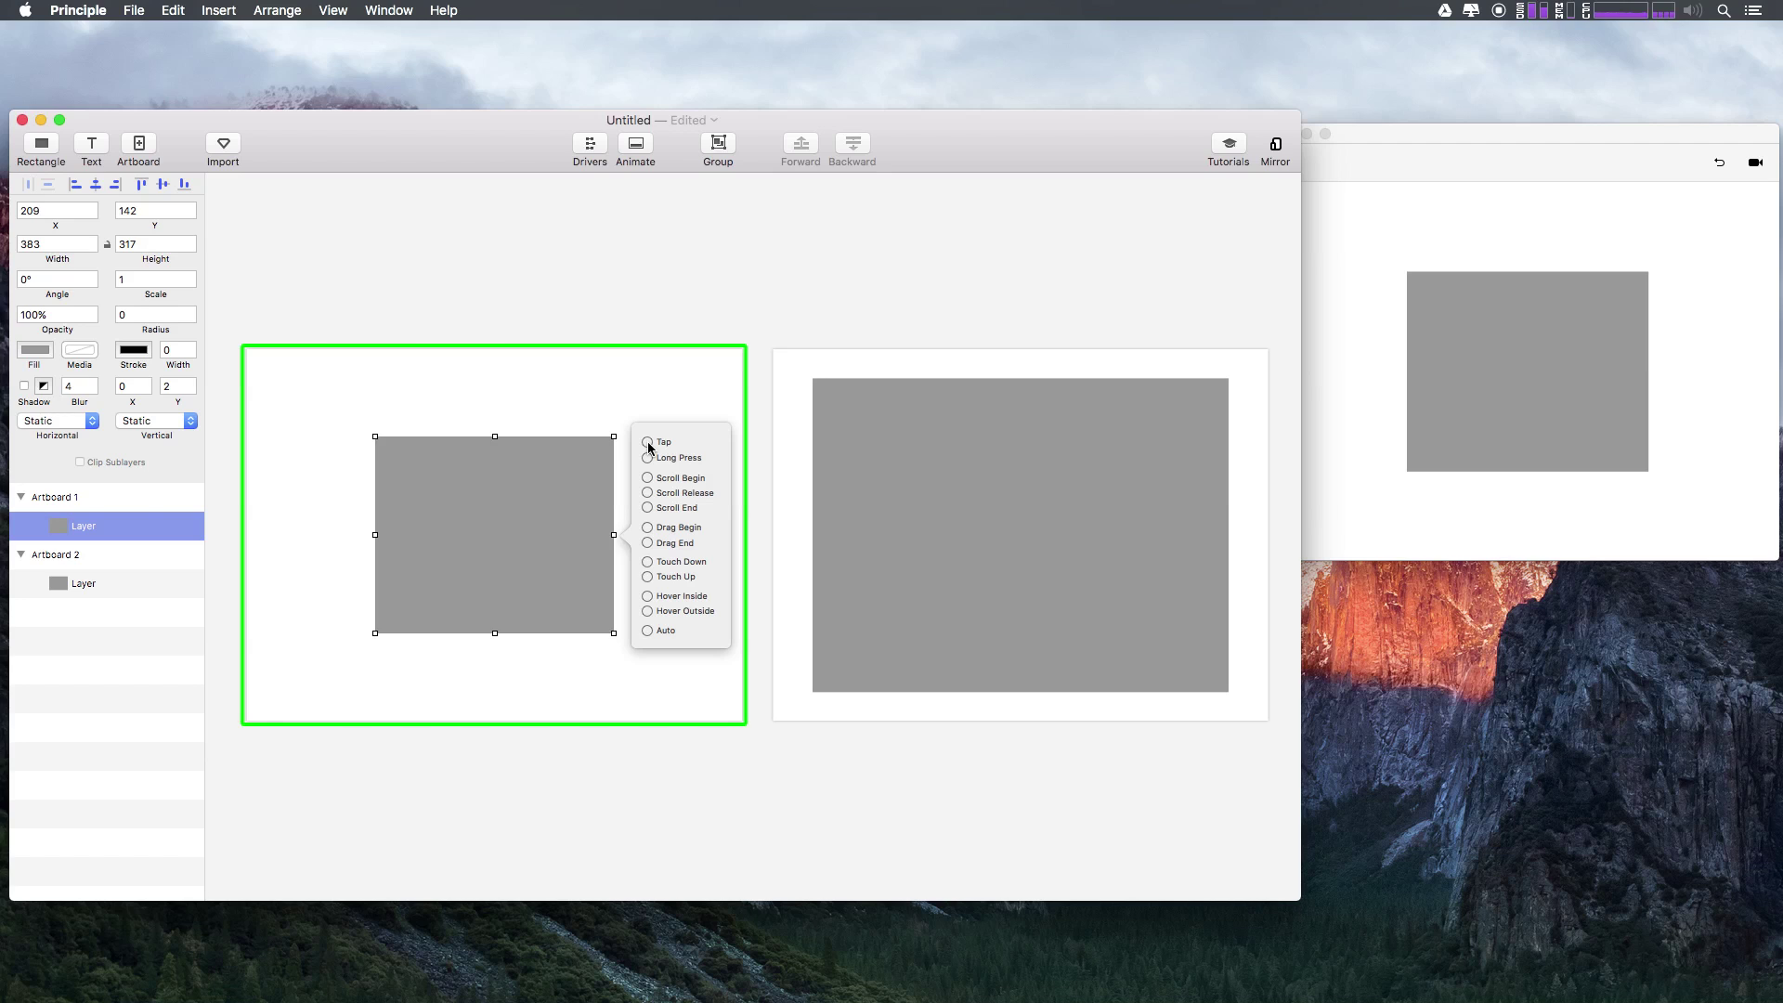
left_click_drag(649, 446, 1059, 580)
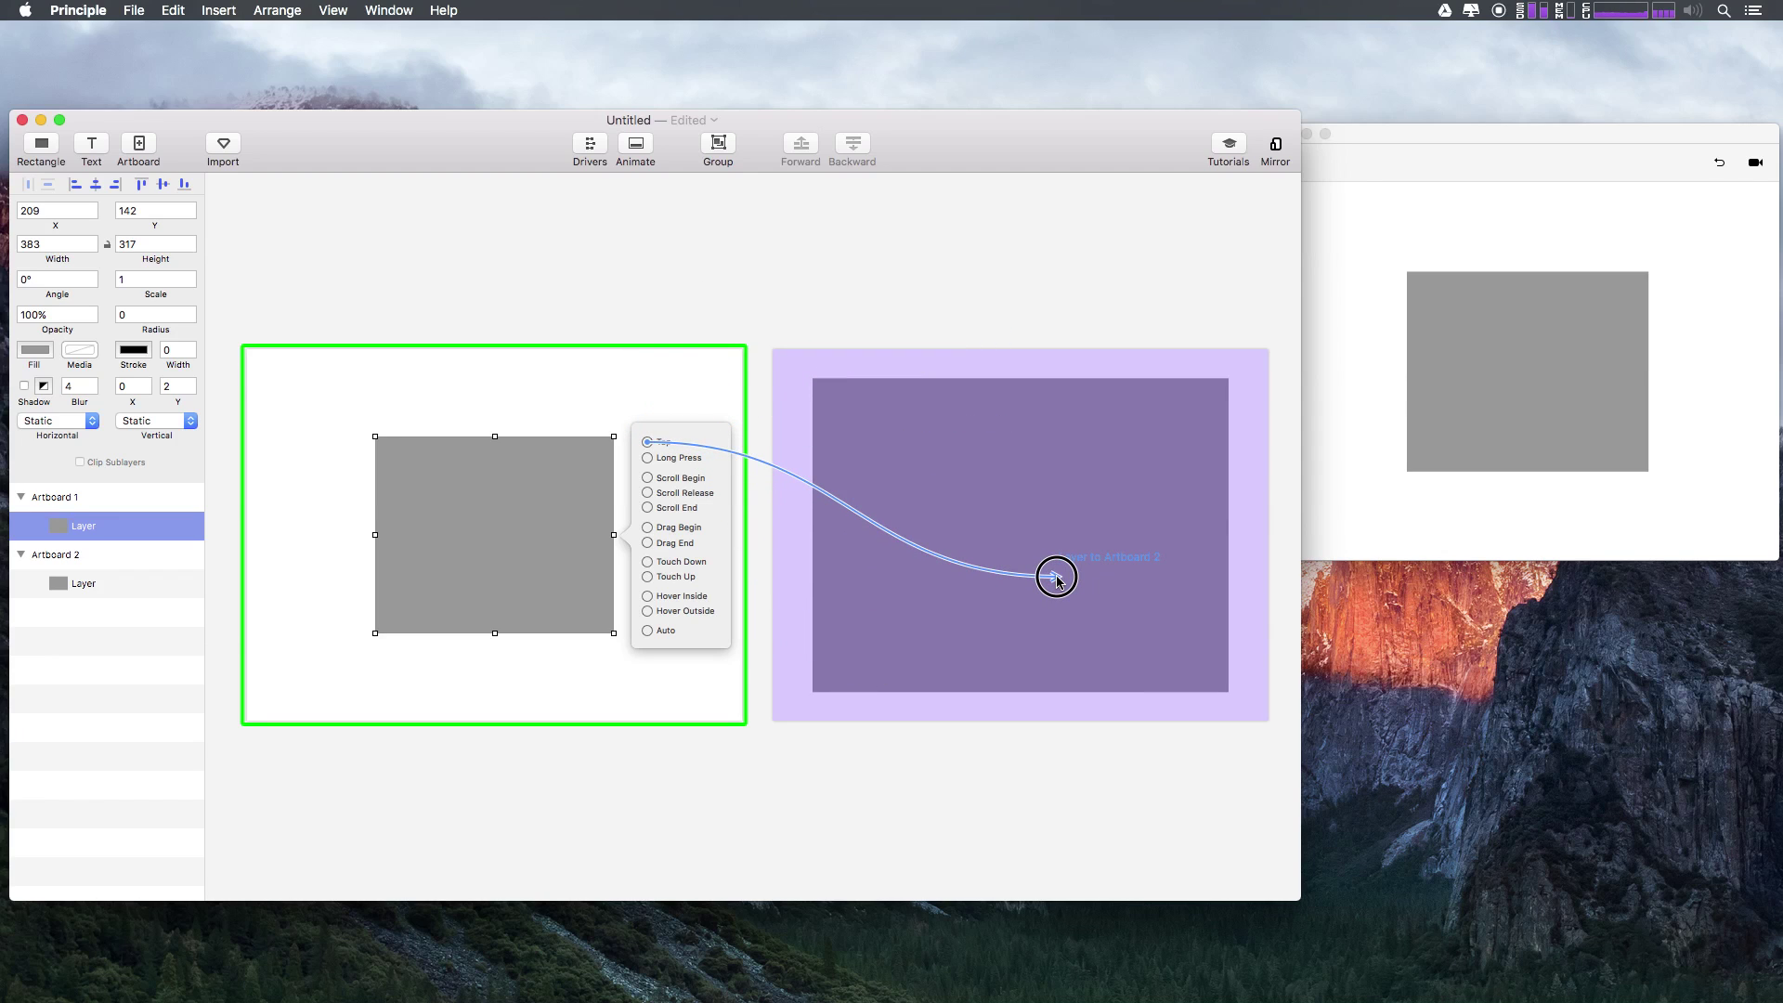
left_click_drag(1058, 581, 1060, 582)
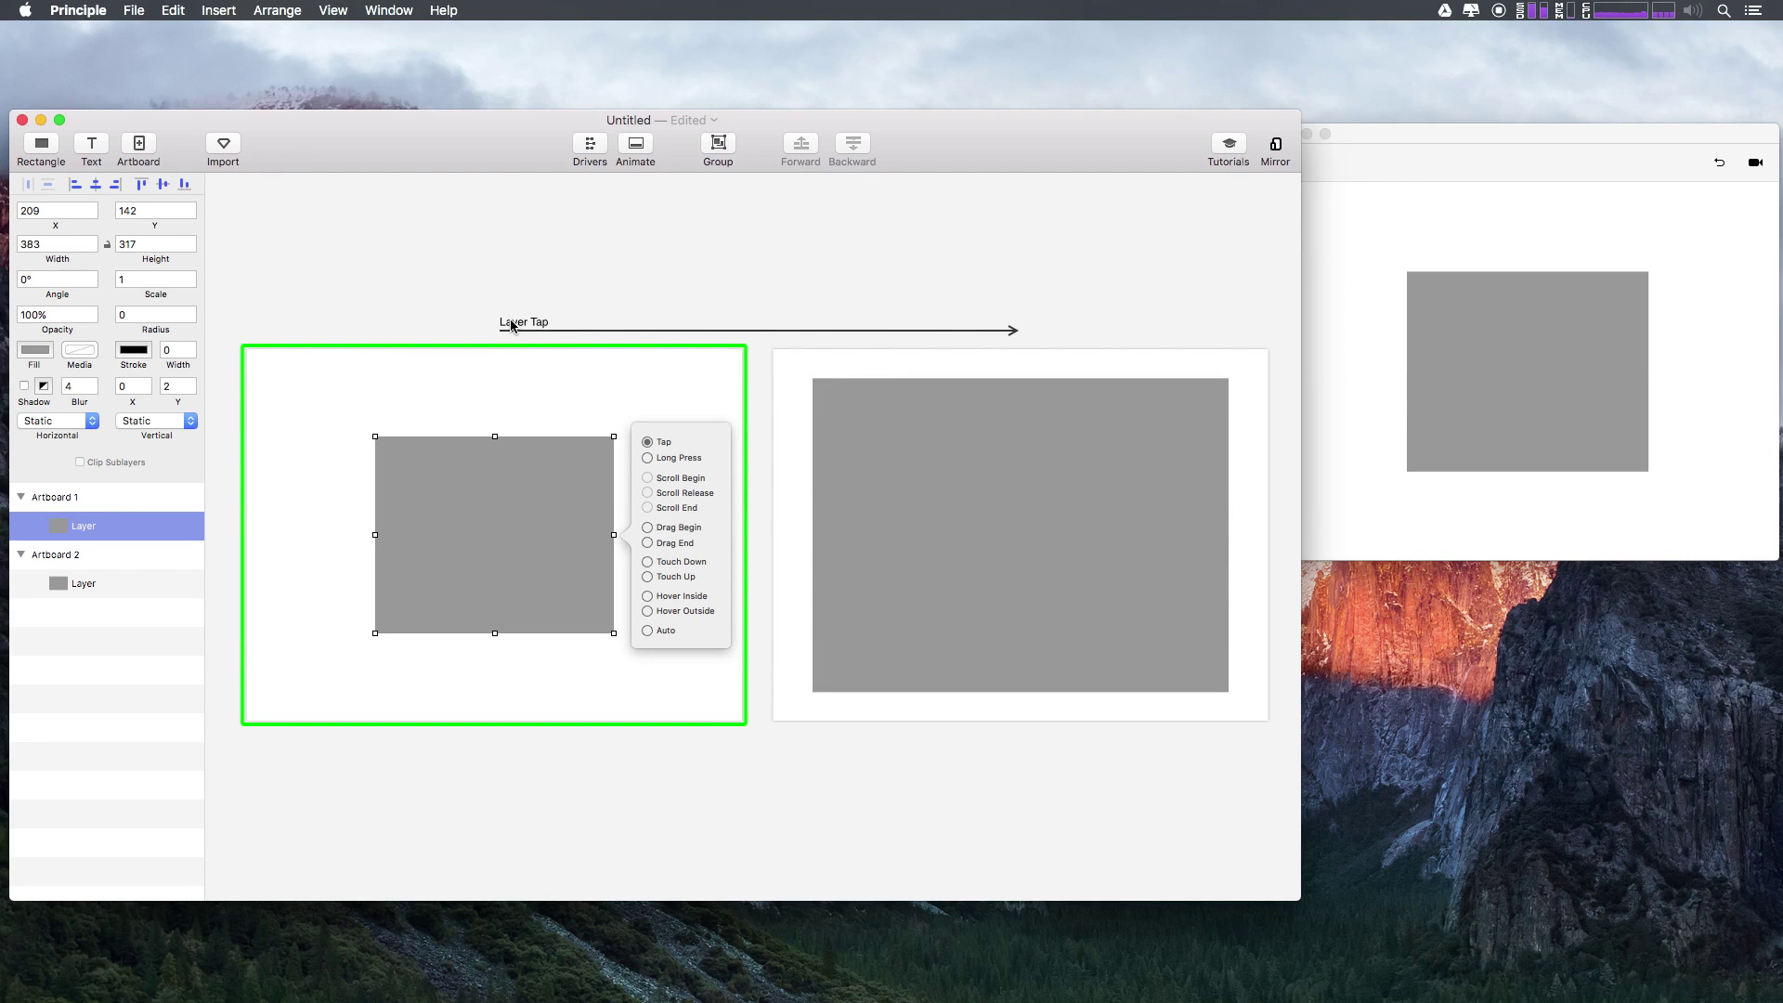
left_click(576, 340)
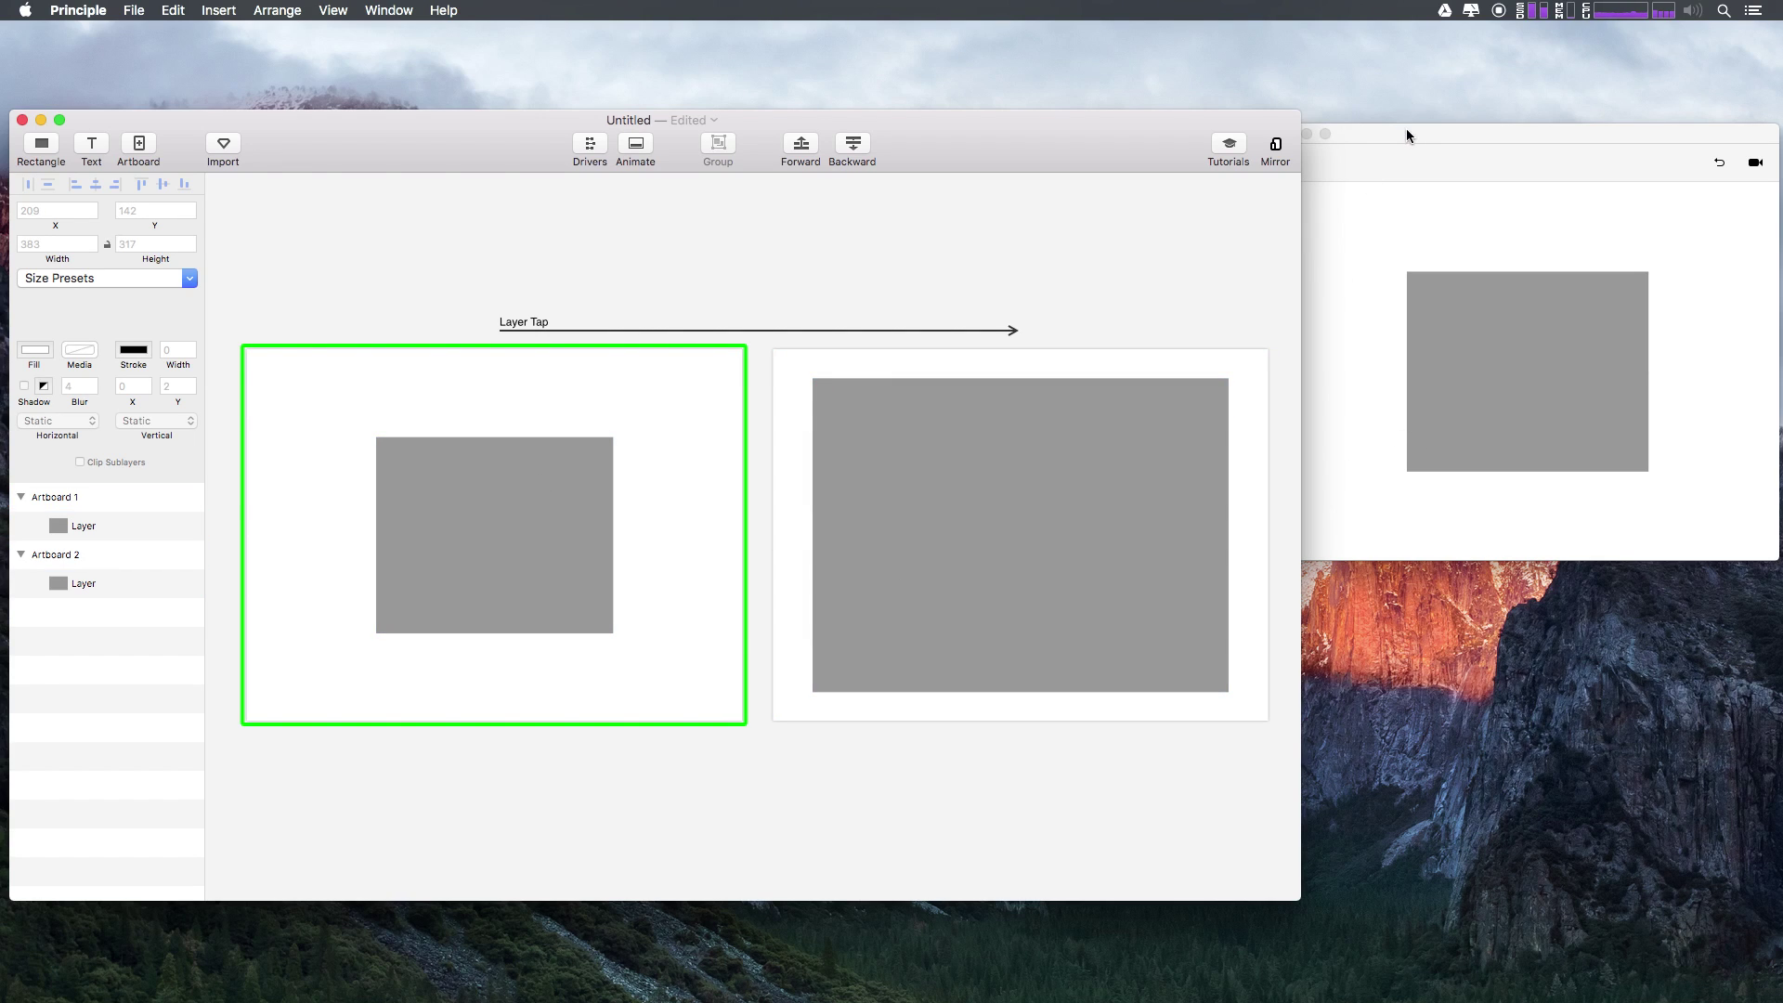
Enlarge the preview window and place it in front of the editor.
left_click_drag(1406, 133, 857, 172)
left_click_drag(1225, 596, 1692, 970)
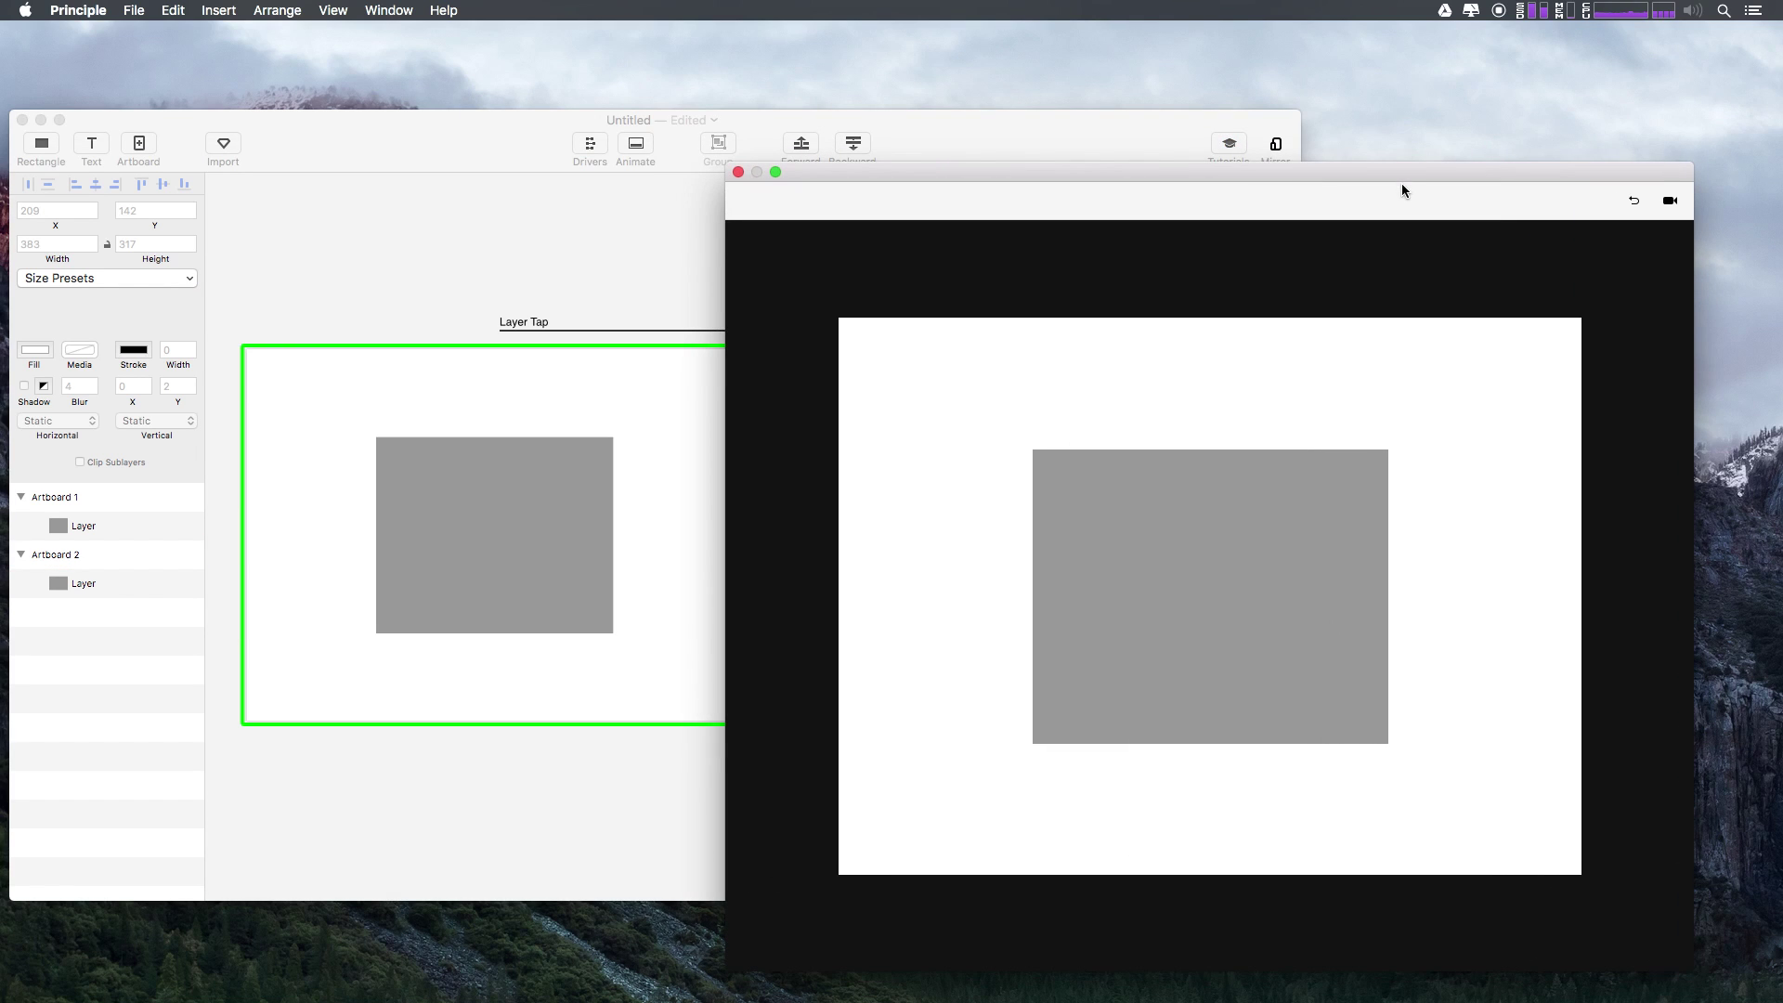
left_click_drag(1381, 165, 1079, 67)
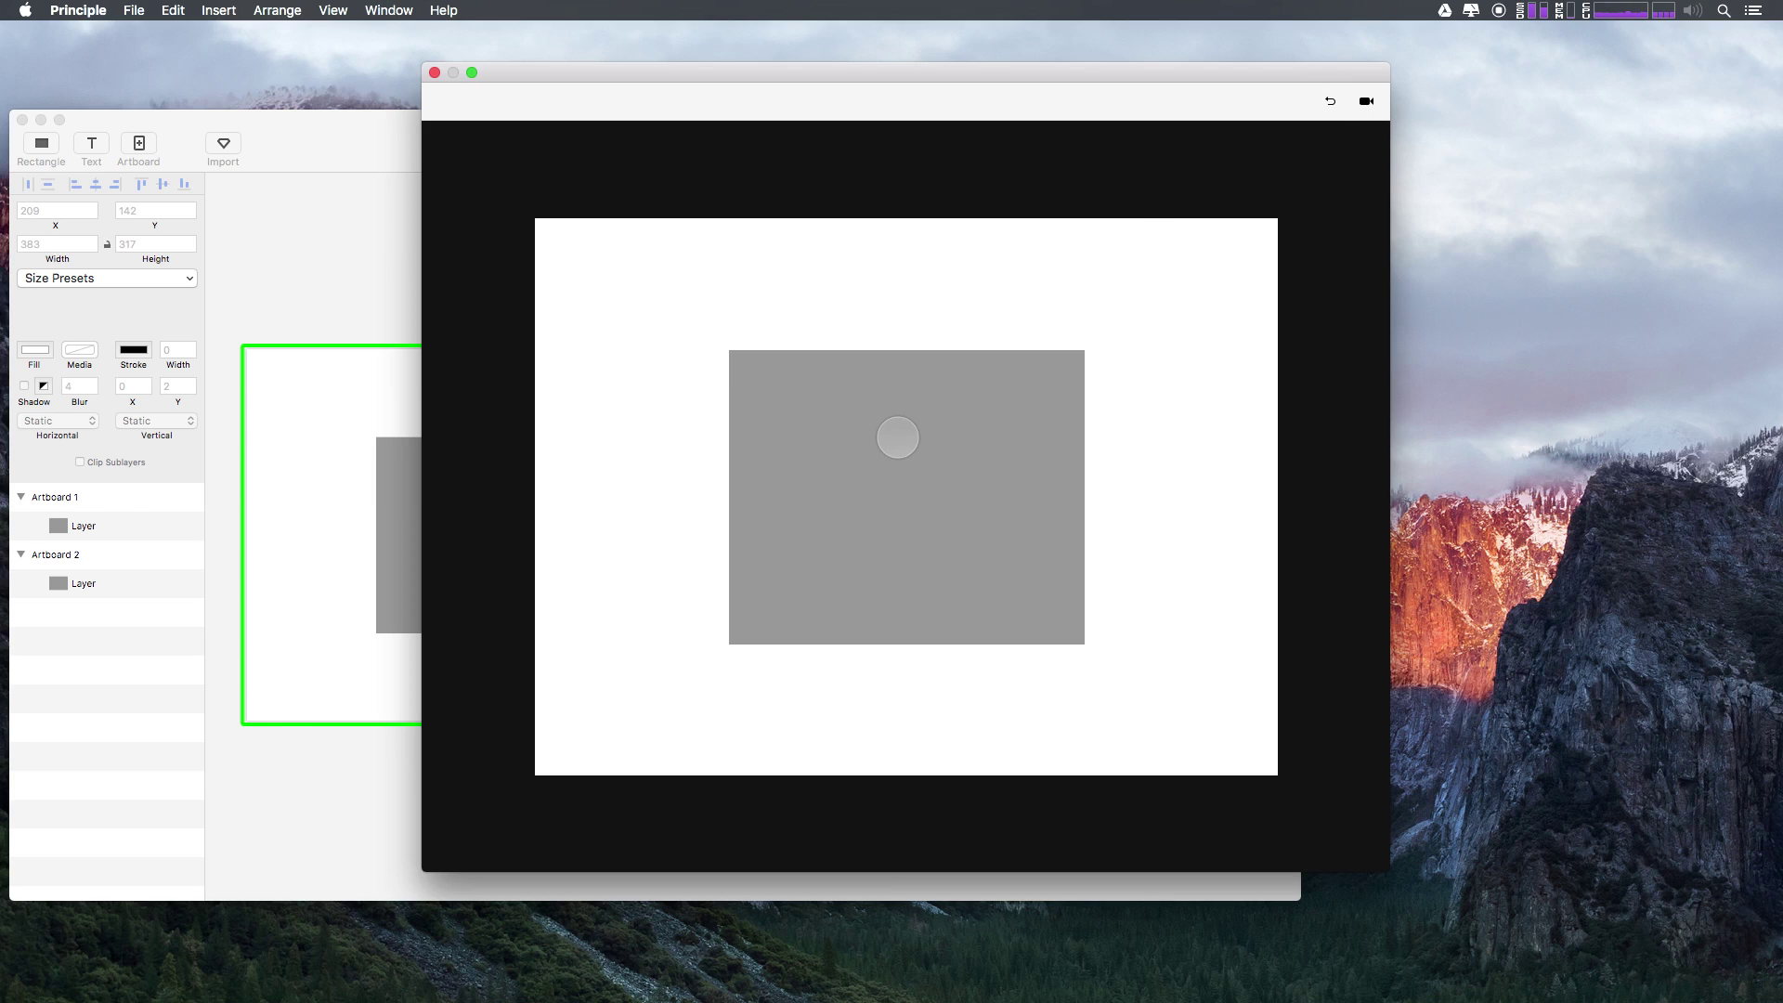
Test the Tap transition in the preview several times, rewinding to the first artboard between taps.
left_click(897, 439)
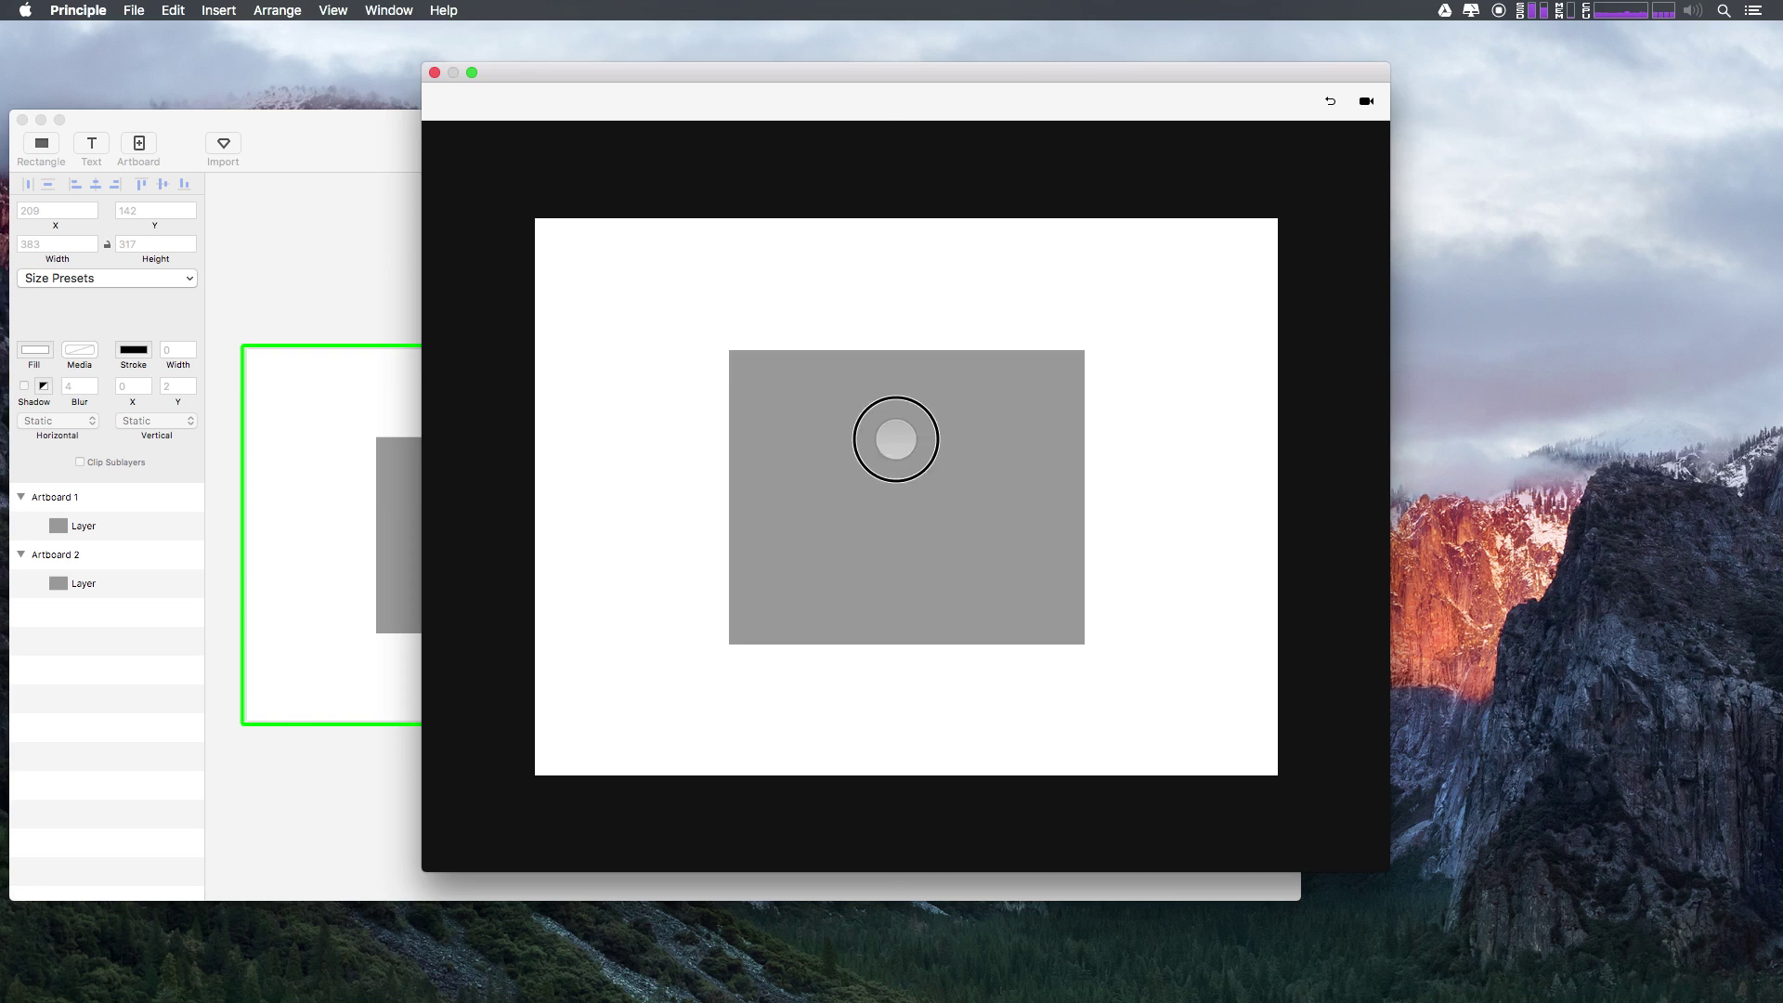
left_click(897, 439)
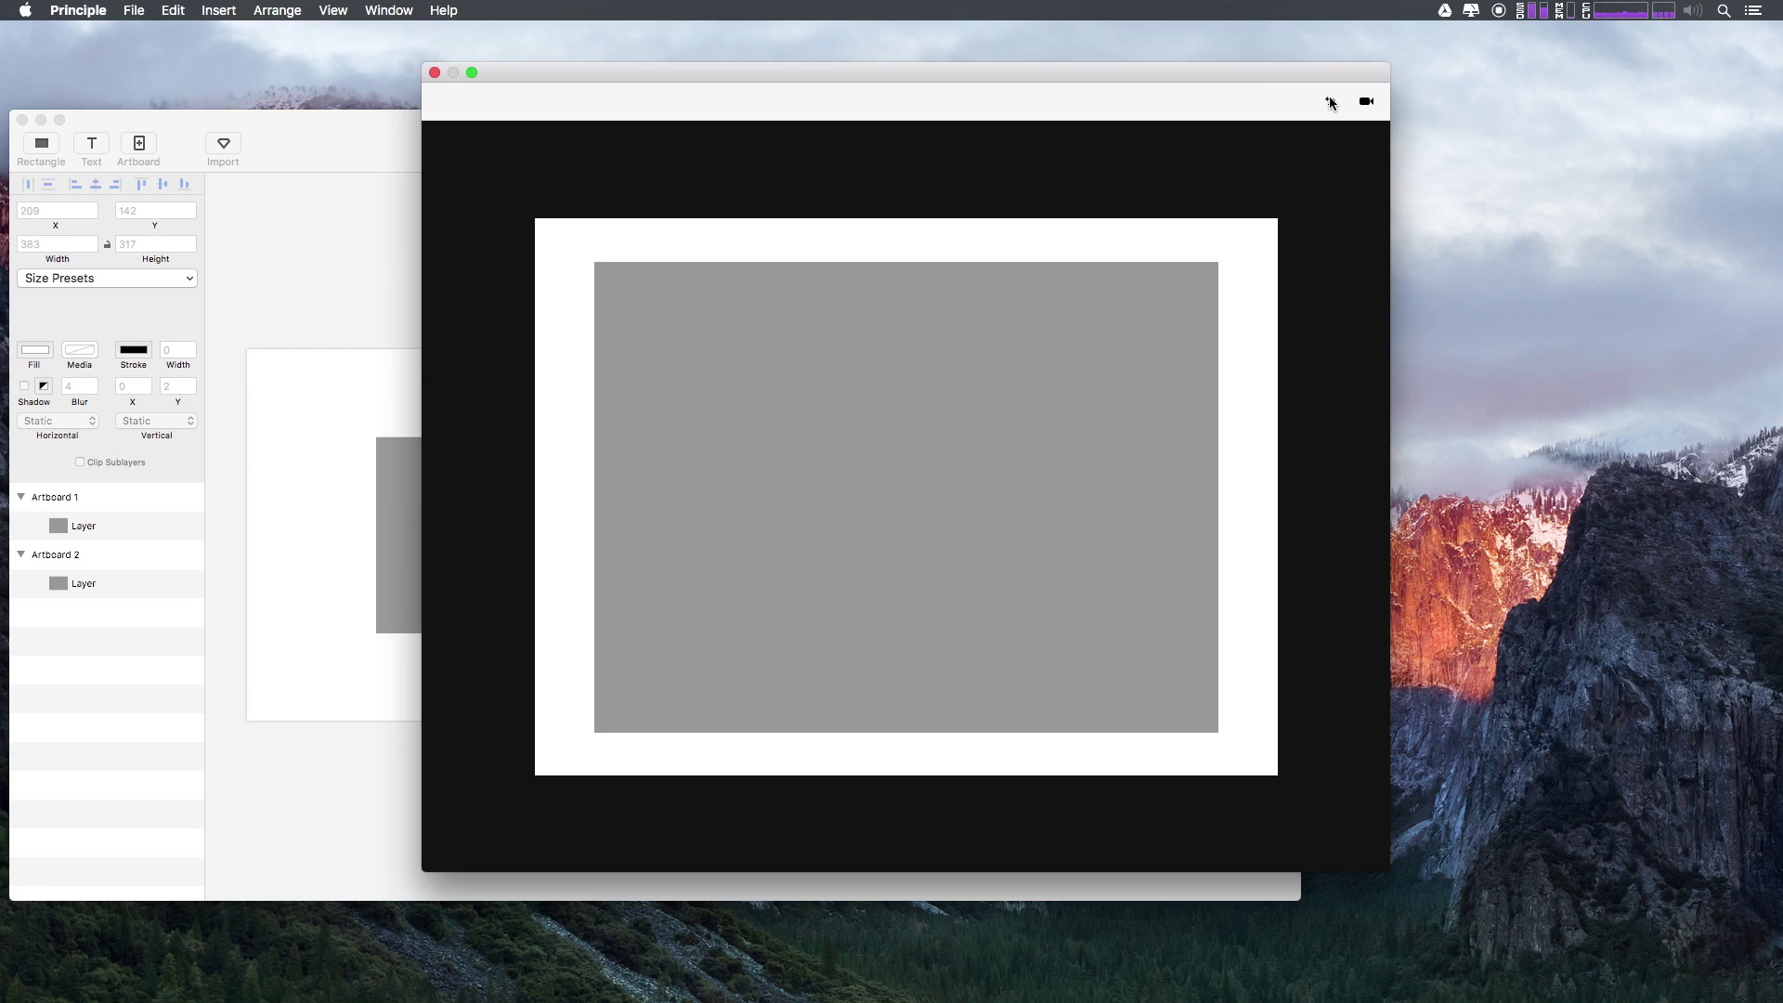
left_click(1330, 100)
left_click(803, 434)
left_click(1331, 102)
left_click(823, 455)
Set the preview window aside and show the animation timeline of the Layer Tap transition.
left_click_drag(983, 82, 1329, 82)
left_click(564, 263)
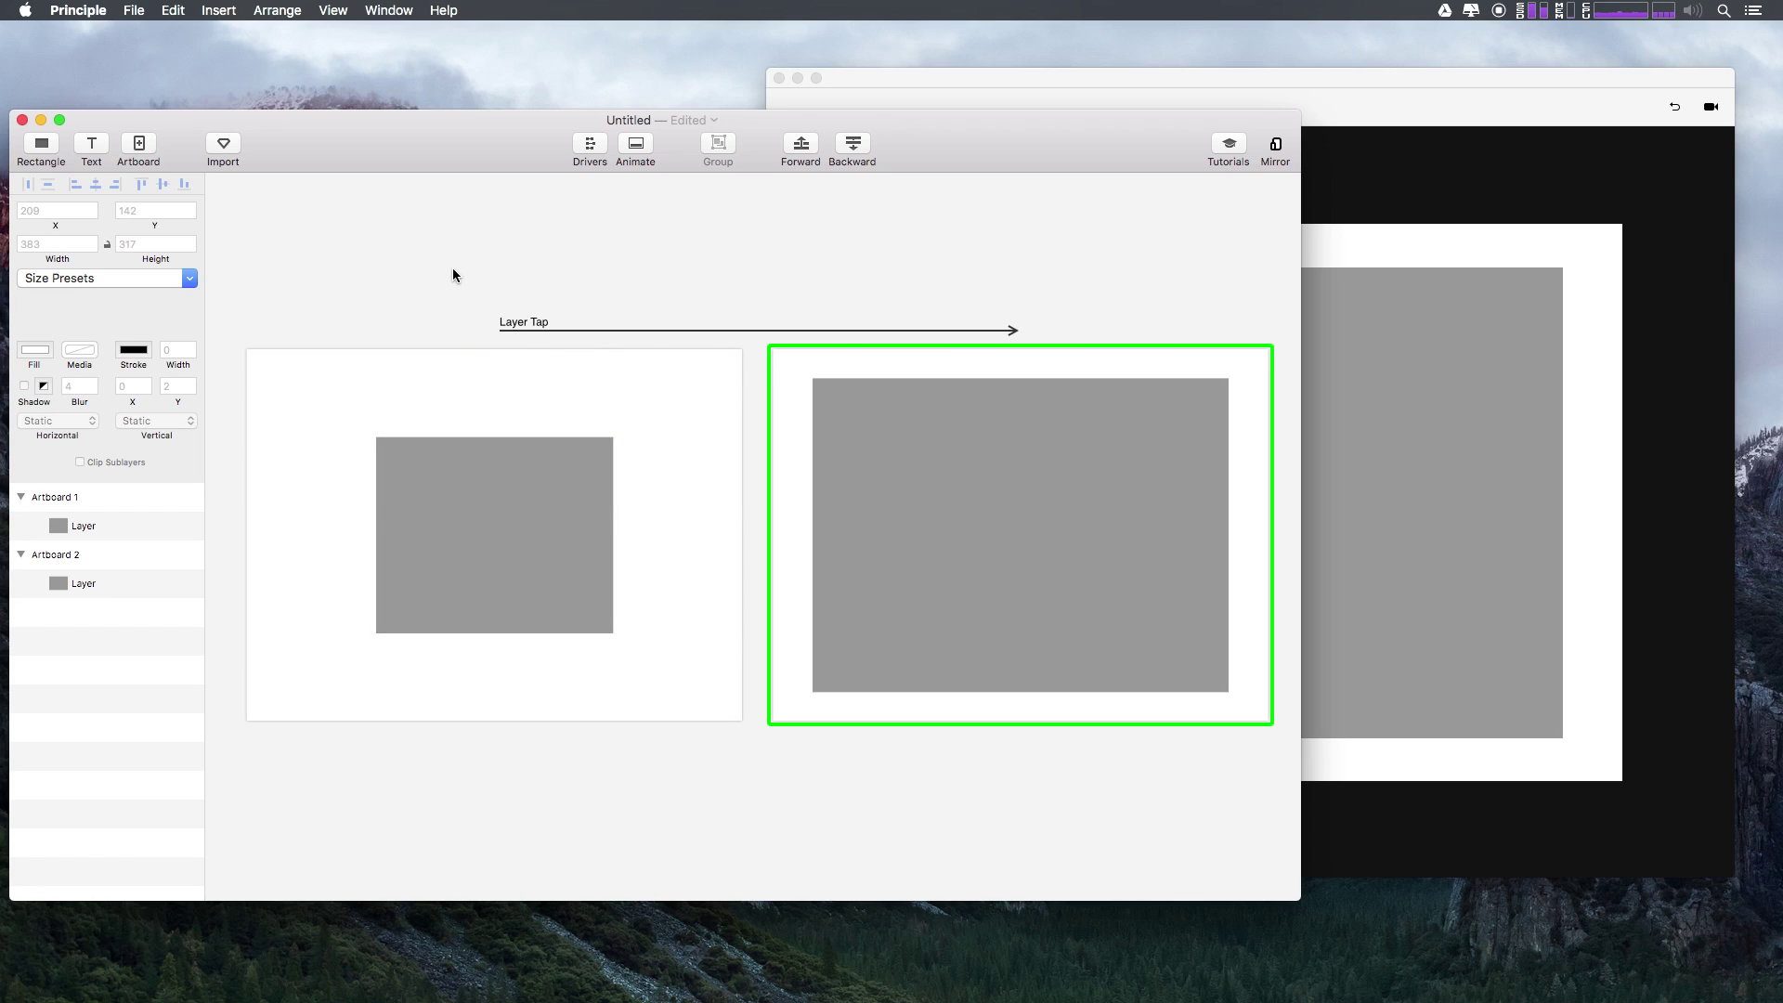
left_click(519, 329)
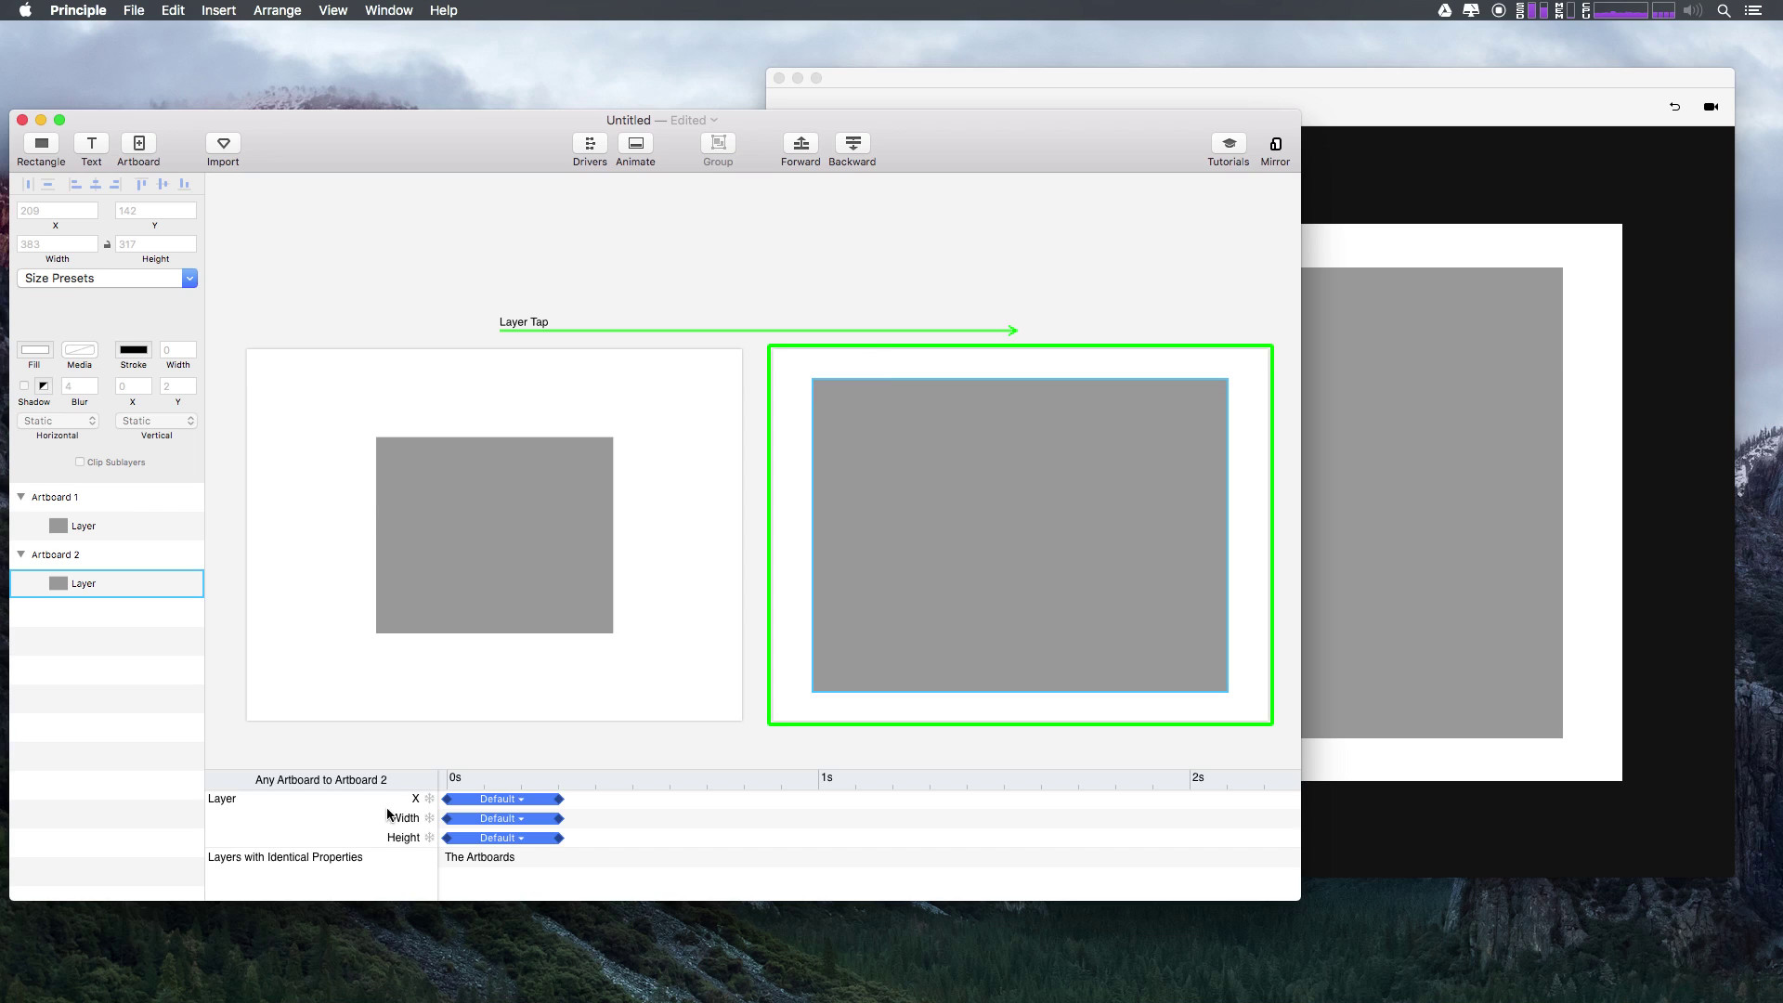
scroll(389, 814, "right", 1)
scroll(389, 814, "left", 1)
Try extending the rectangle's X animation to about 0.99 s and restore its original duration.
left_click(501, 800)
left_click(561, 798)
left_click(750, 805)
left_click_drag(558, 799, 820, 809)
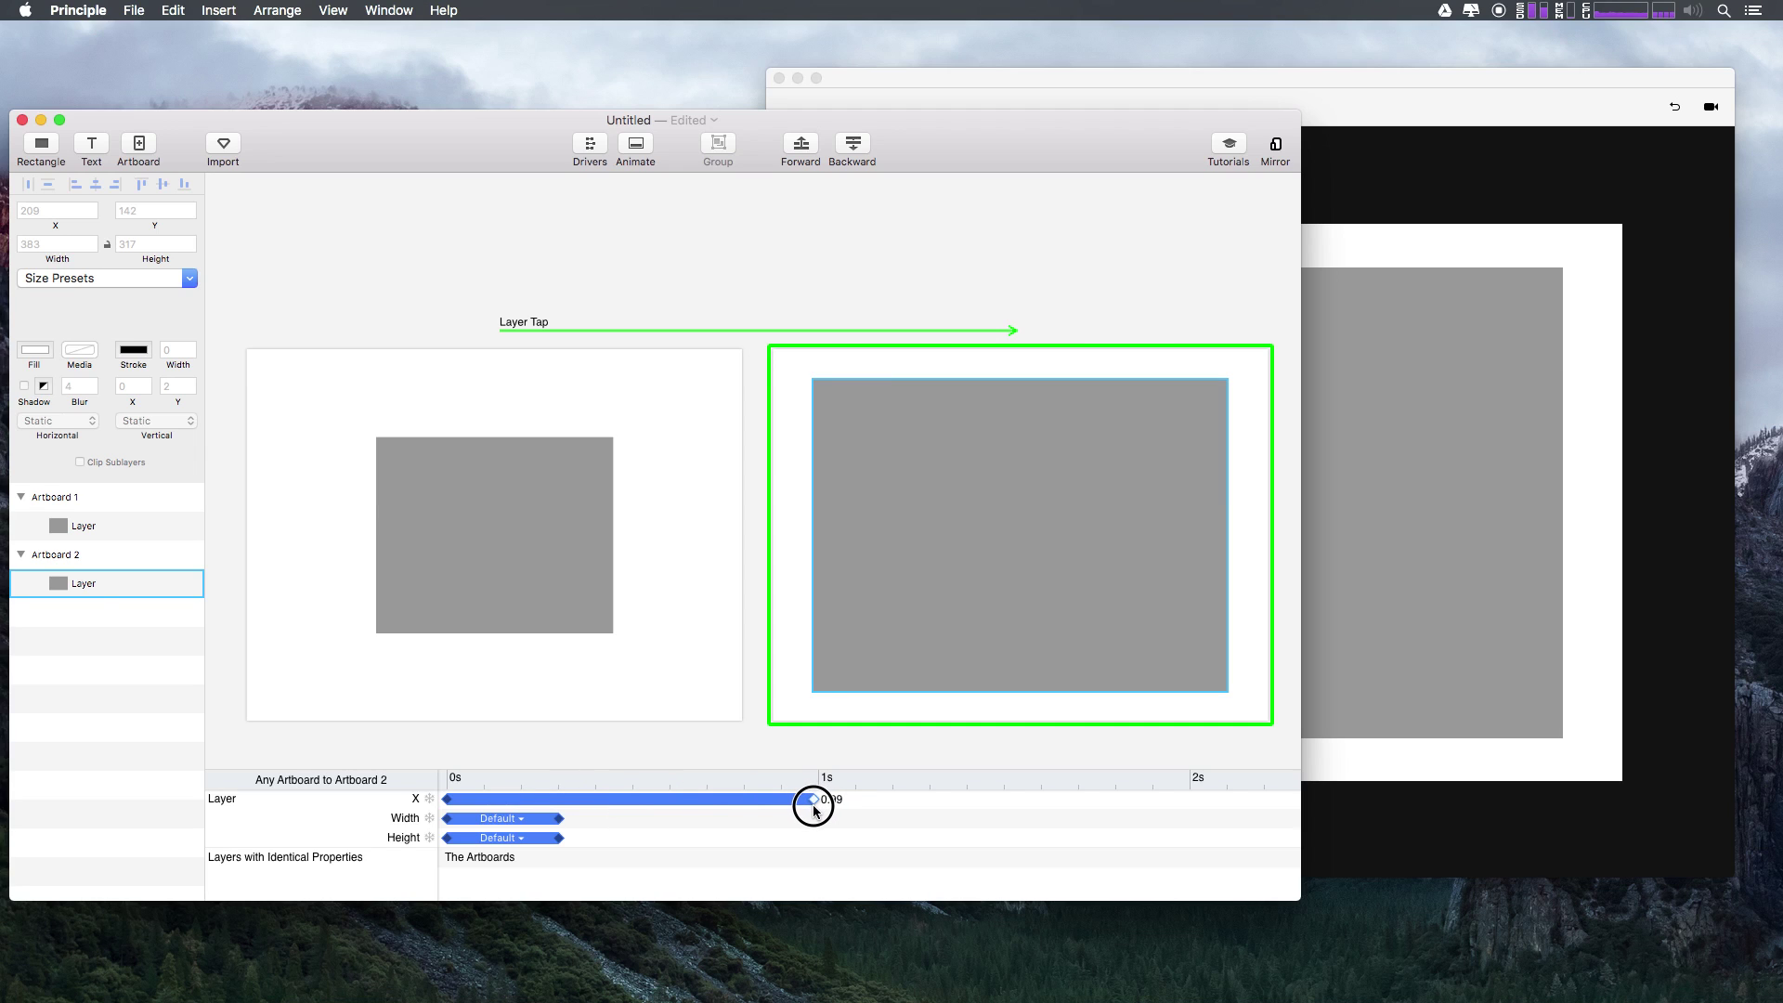
left_click_drag(818, 807, 559, 839)
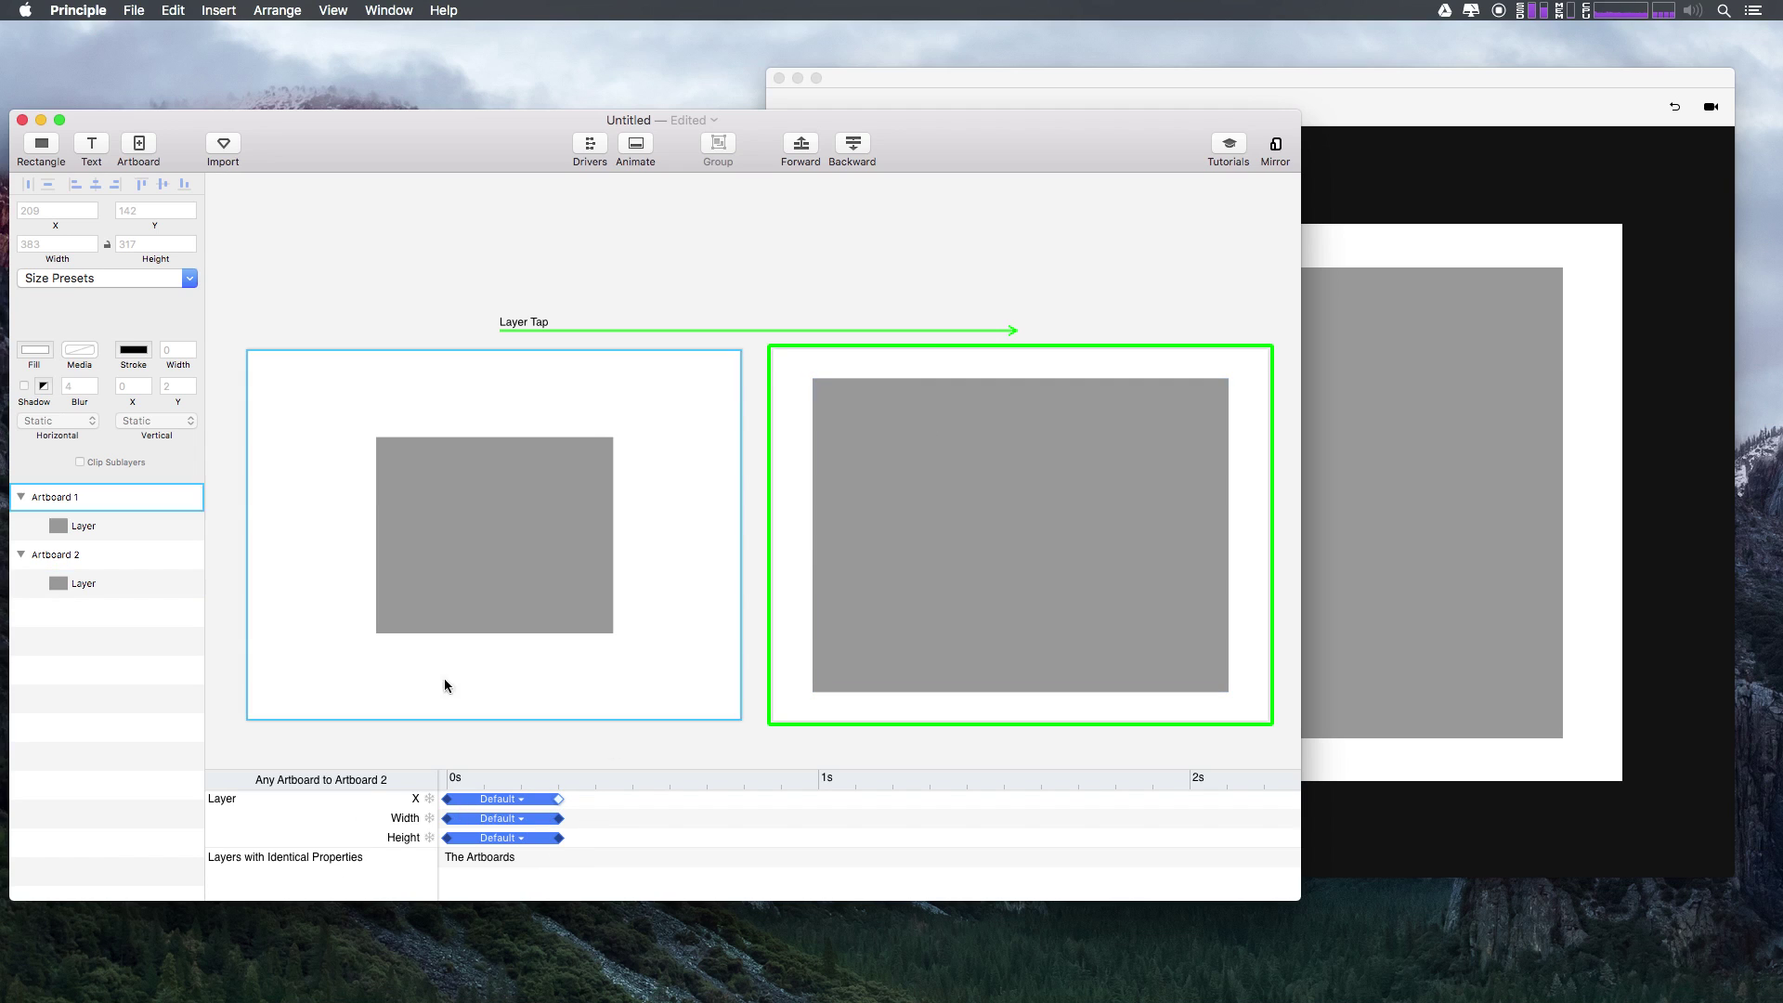
Hide the Layer Tap transition's animation timeline and show it again.
left_click(523, 325)
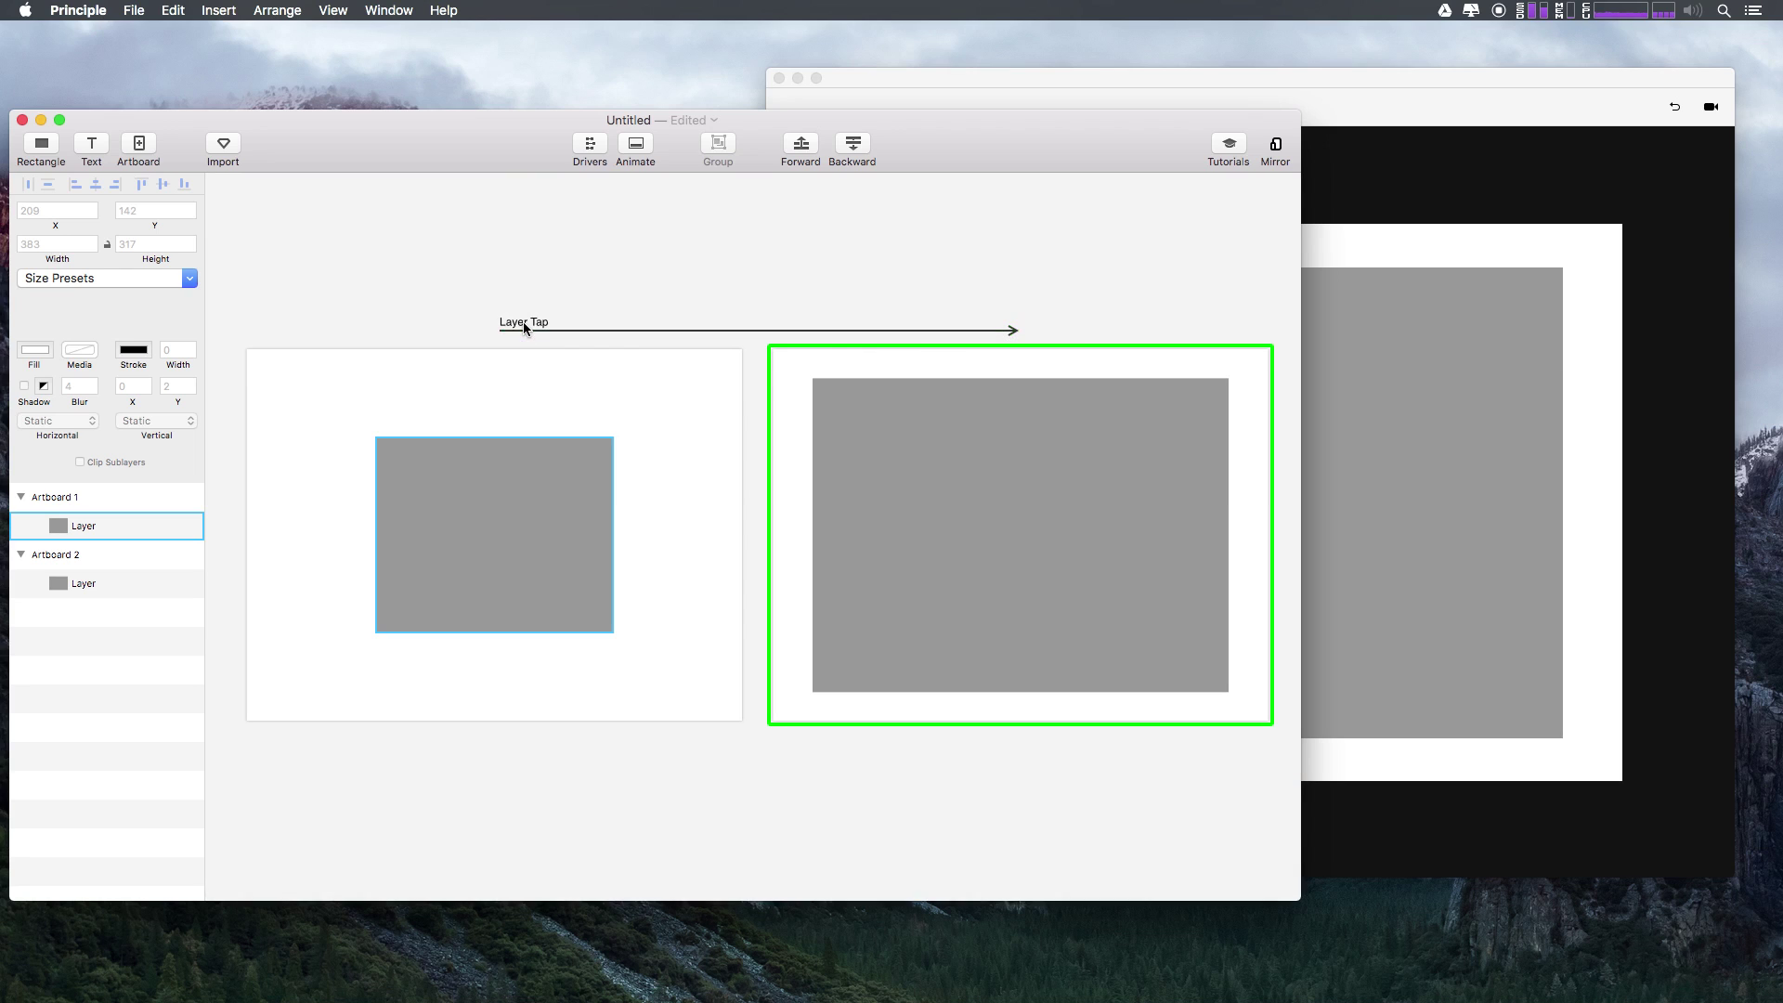
left_click(285, 723)
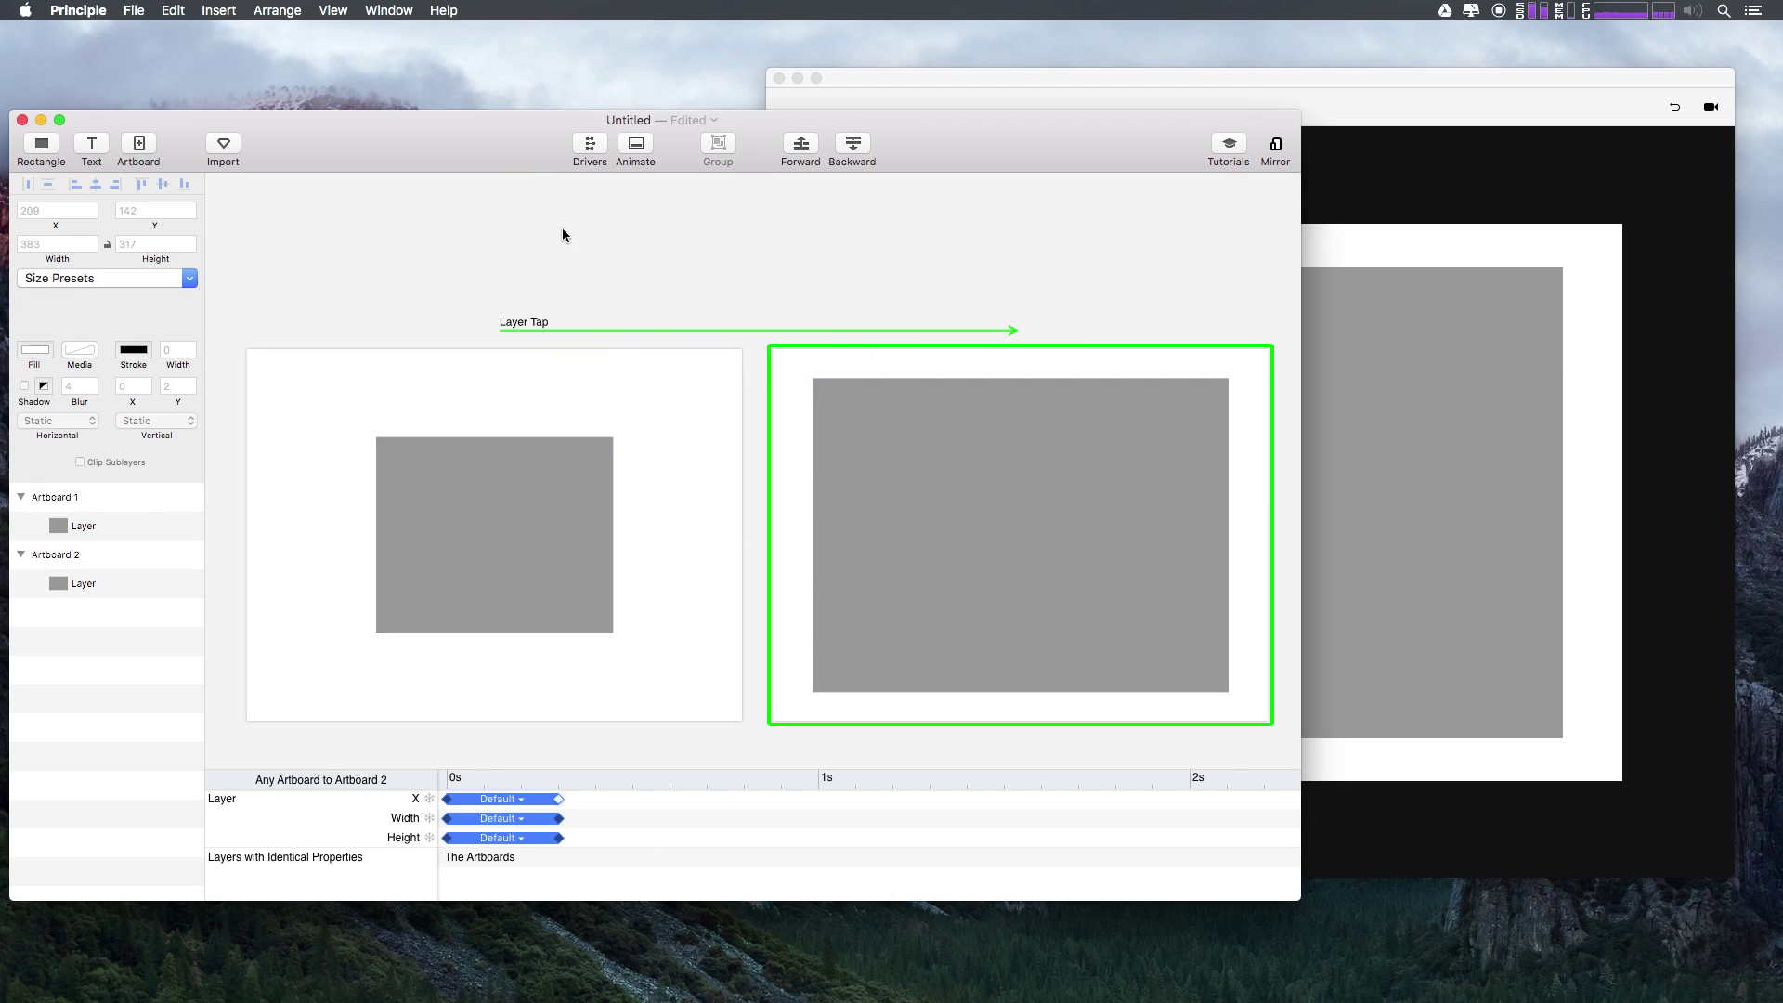
left_click(641, 147)
left_click(641, 147)
left_click(390, 838)
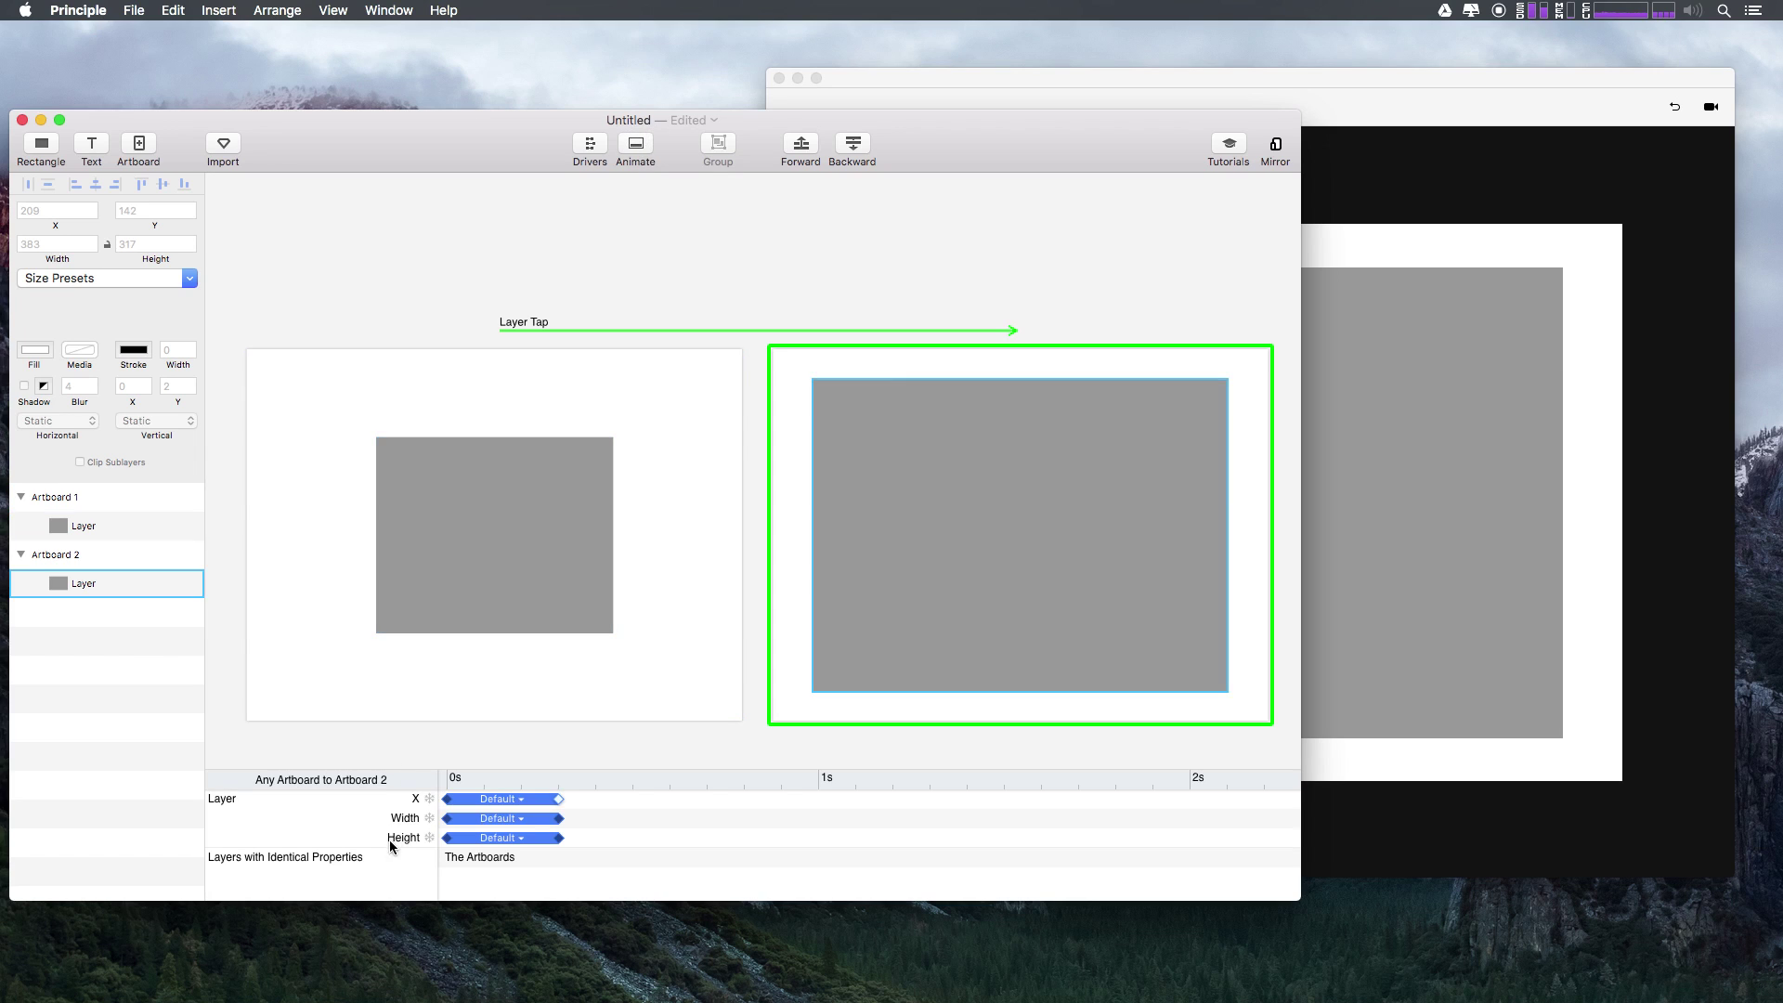
Set the easing of the rectangle's X, Width and Height animations to Spring.
left_click(504, 809)
left_click(497, 798)
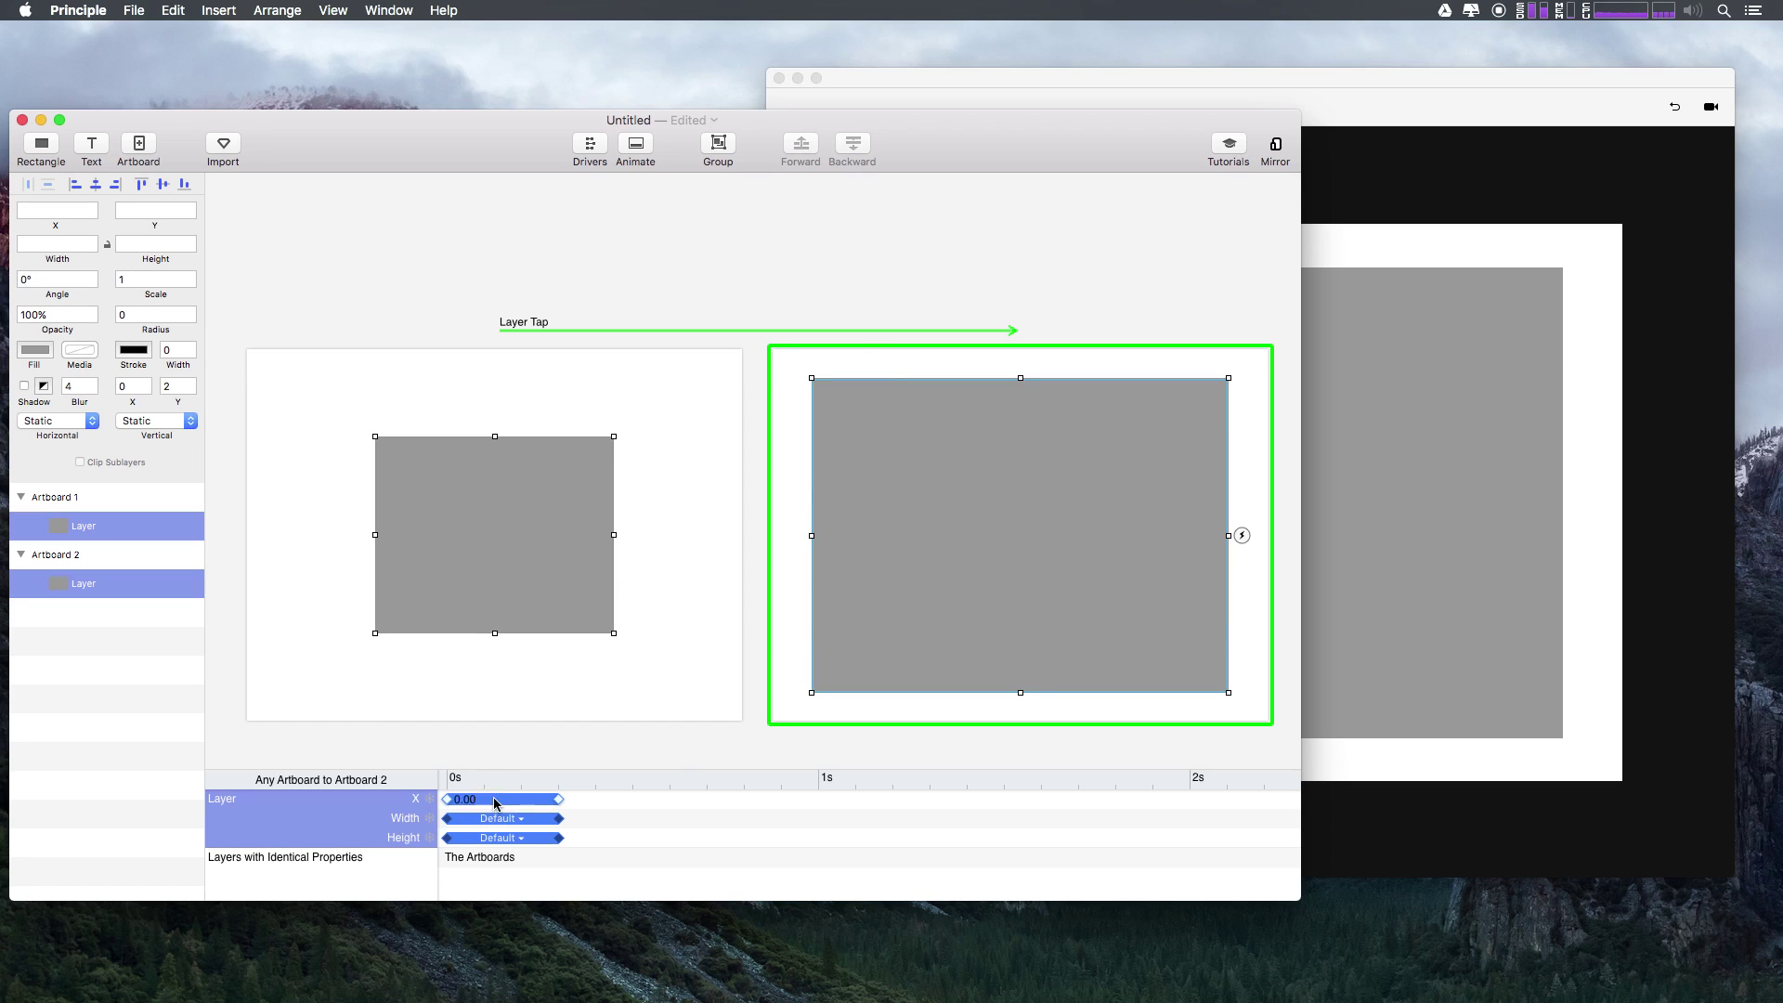
left_click(369, 677)
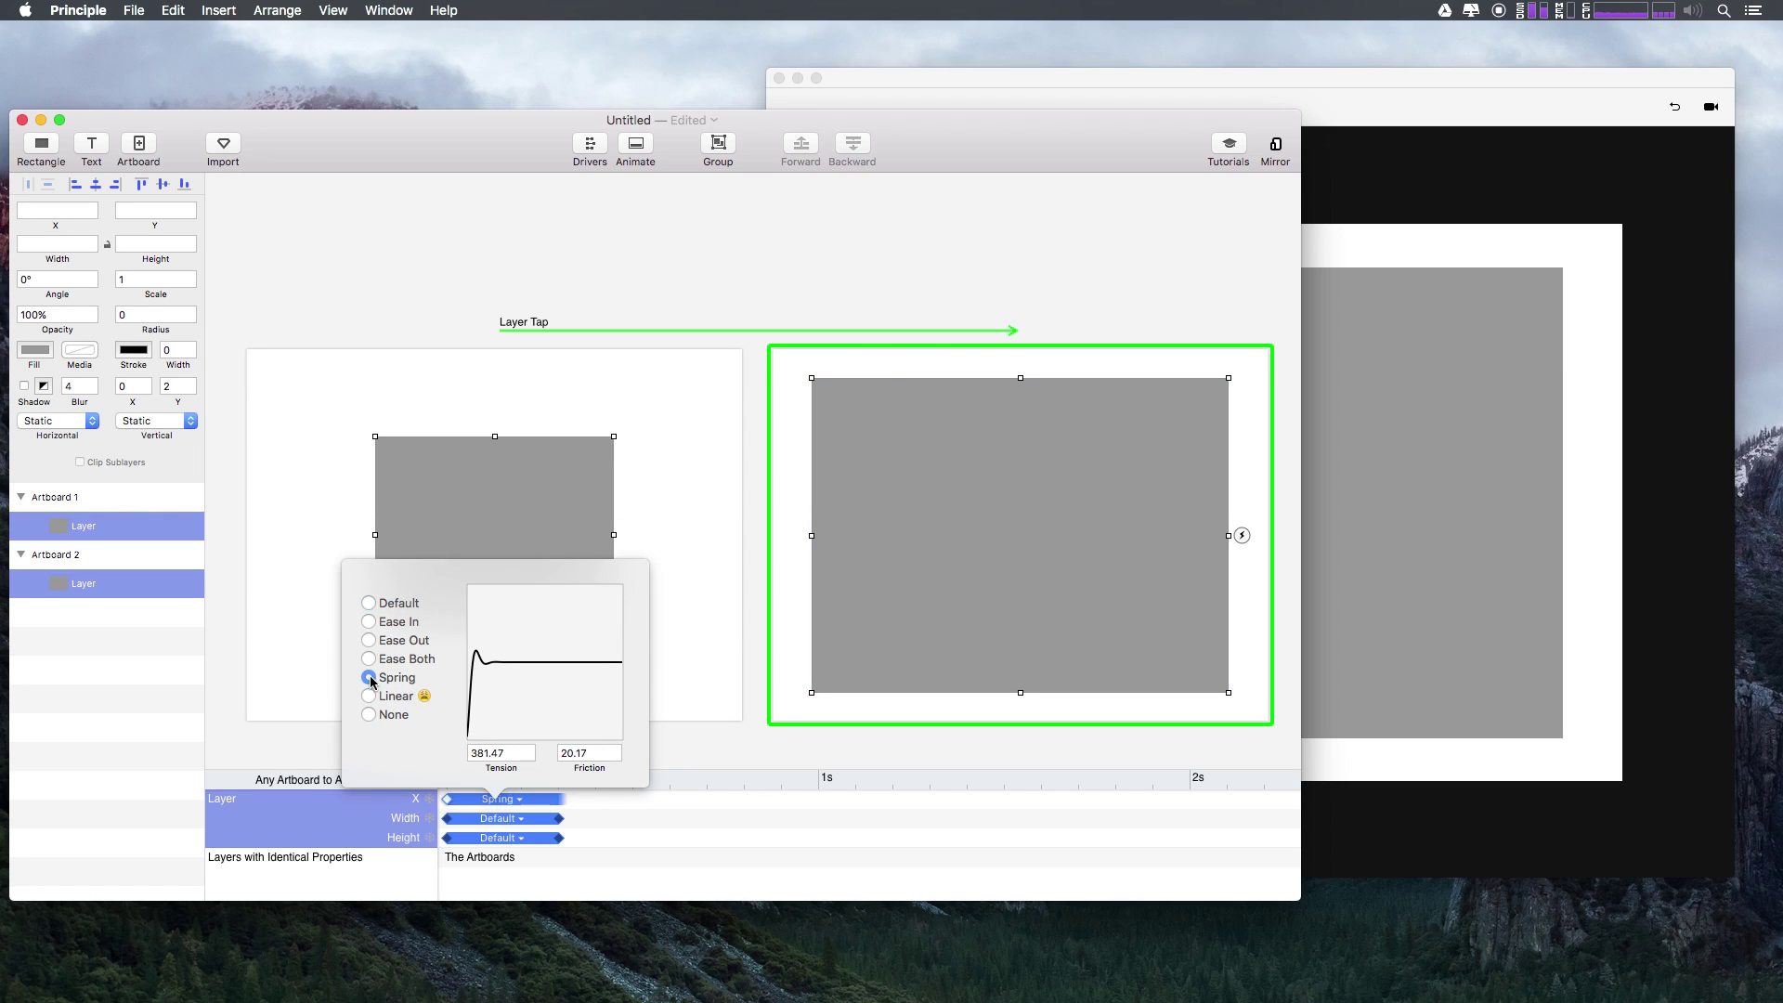
left_click(511, 824)
left_click(499, 818)
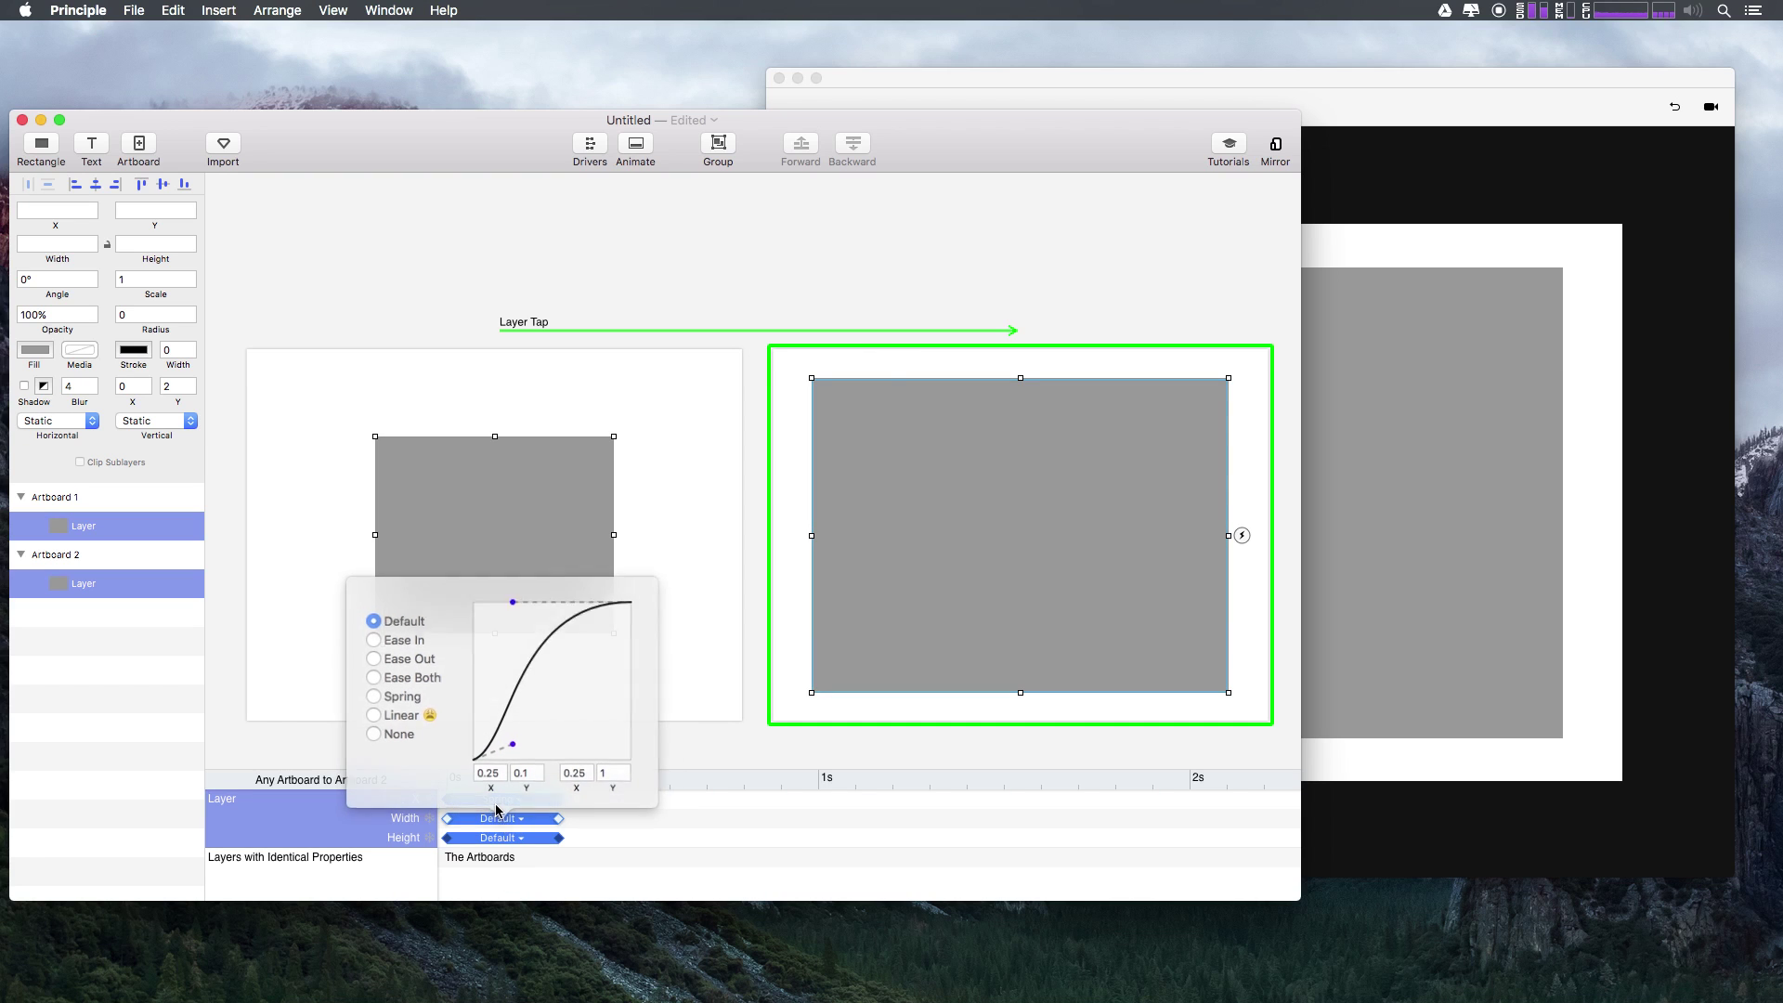
left_click(376, 698)
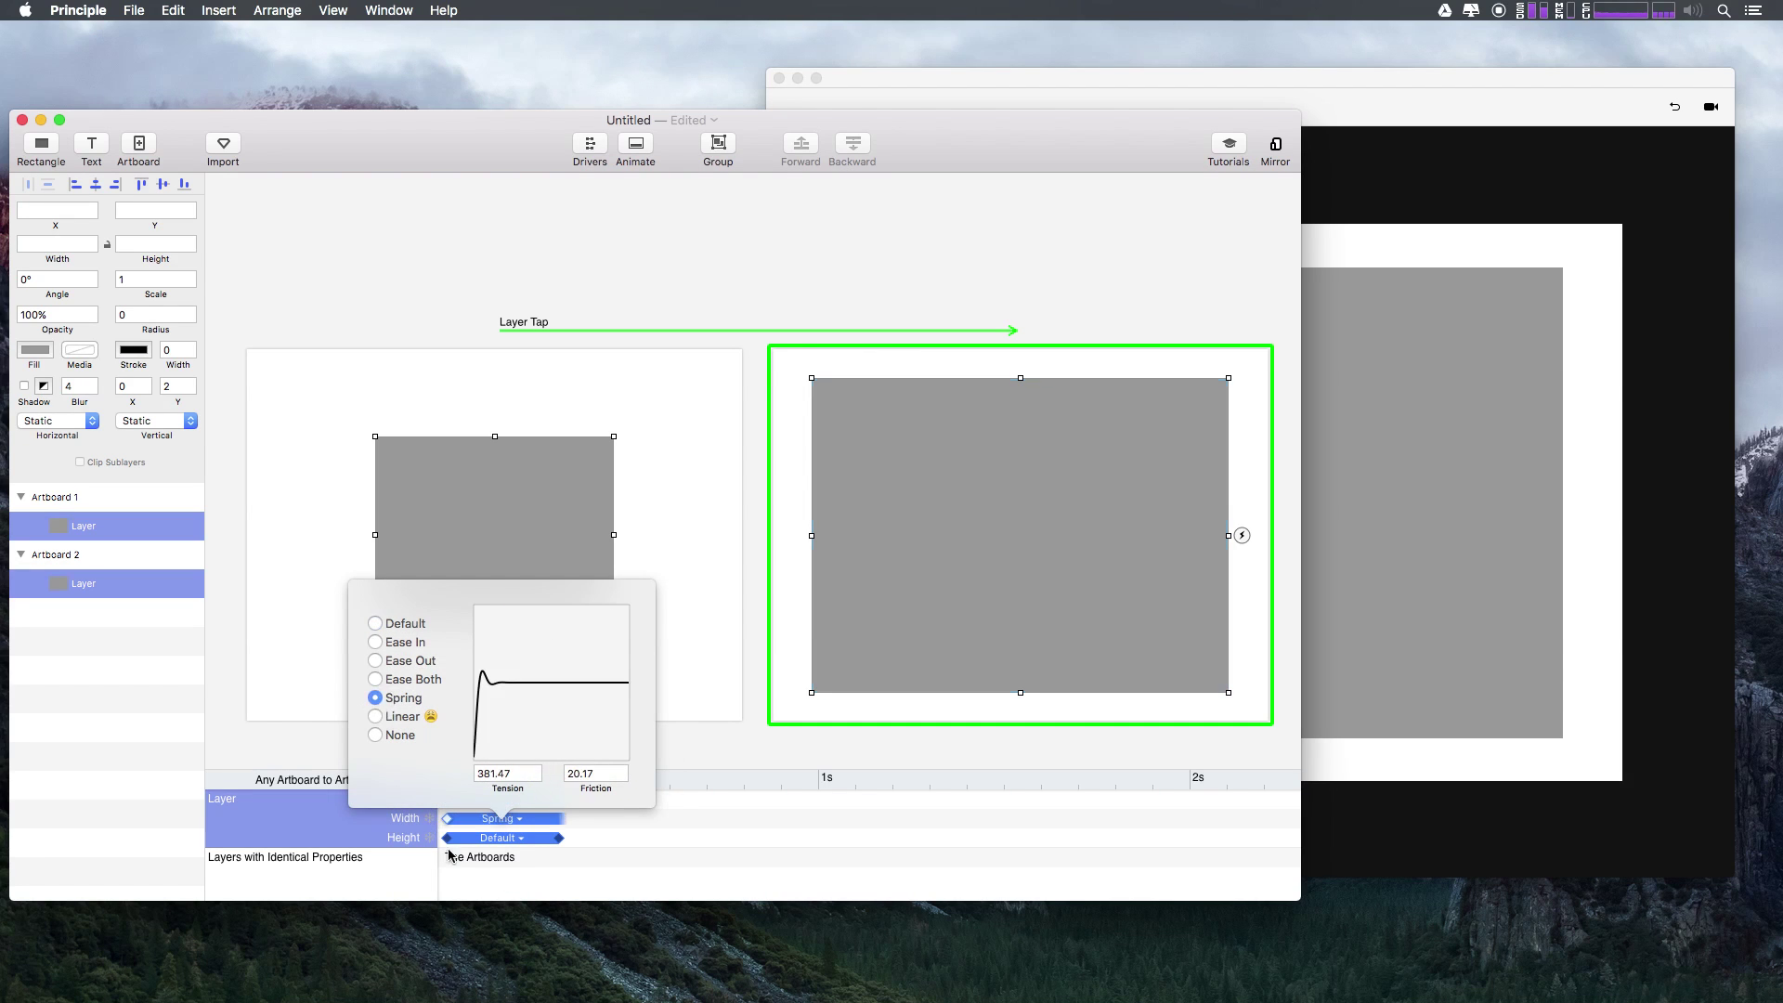
left_click(506, 846)
left_click(502, 839)
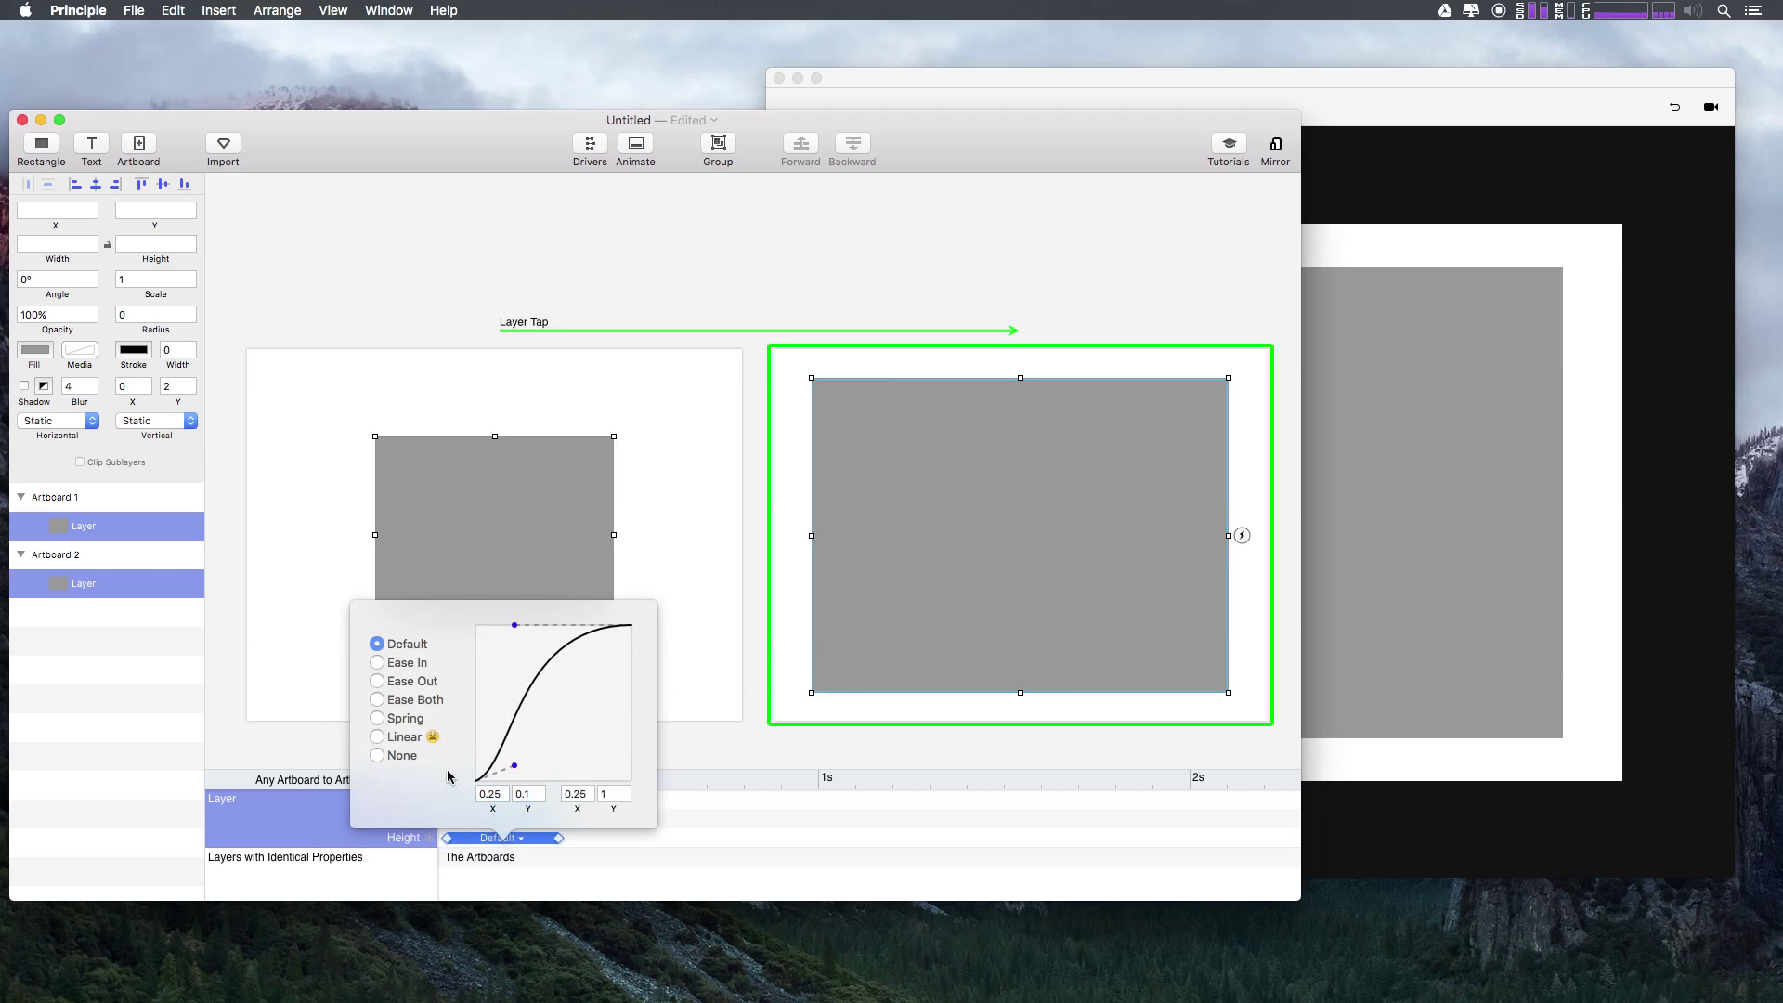
left_click(389, 718)
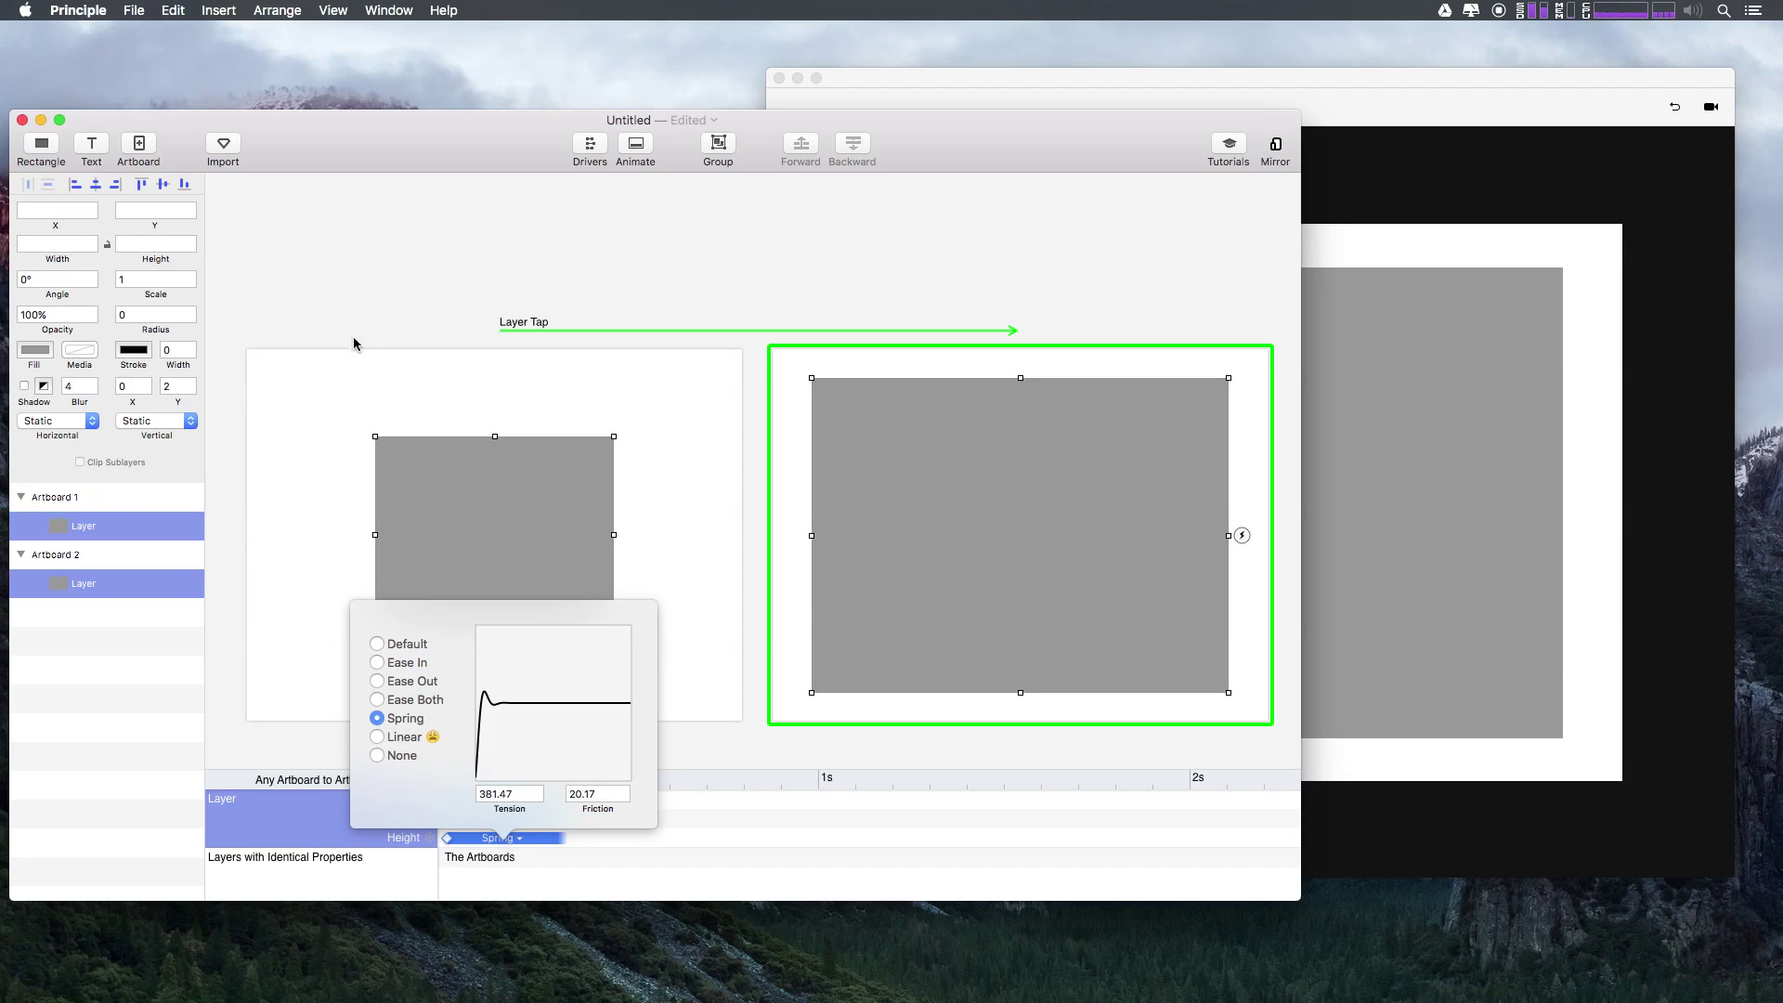
left_click(358, 294)
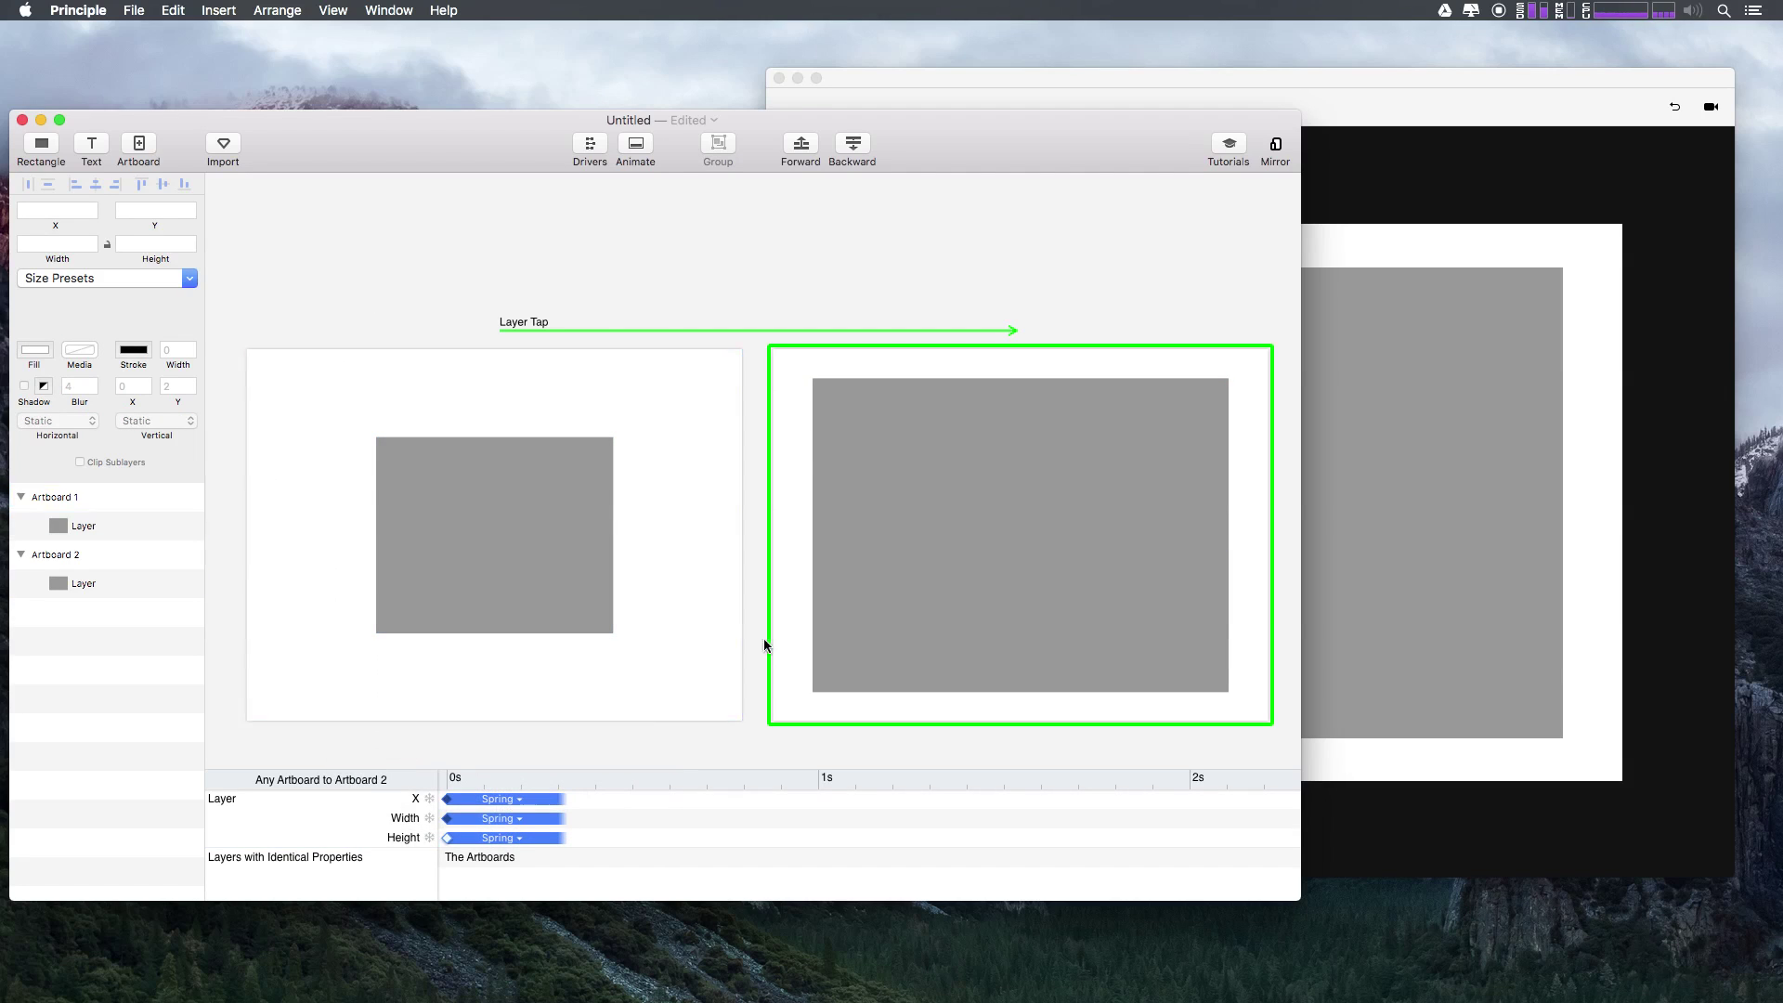
left_click(498, 799)
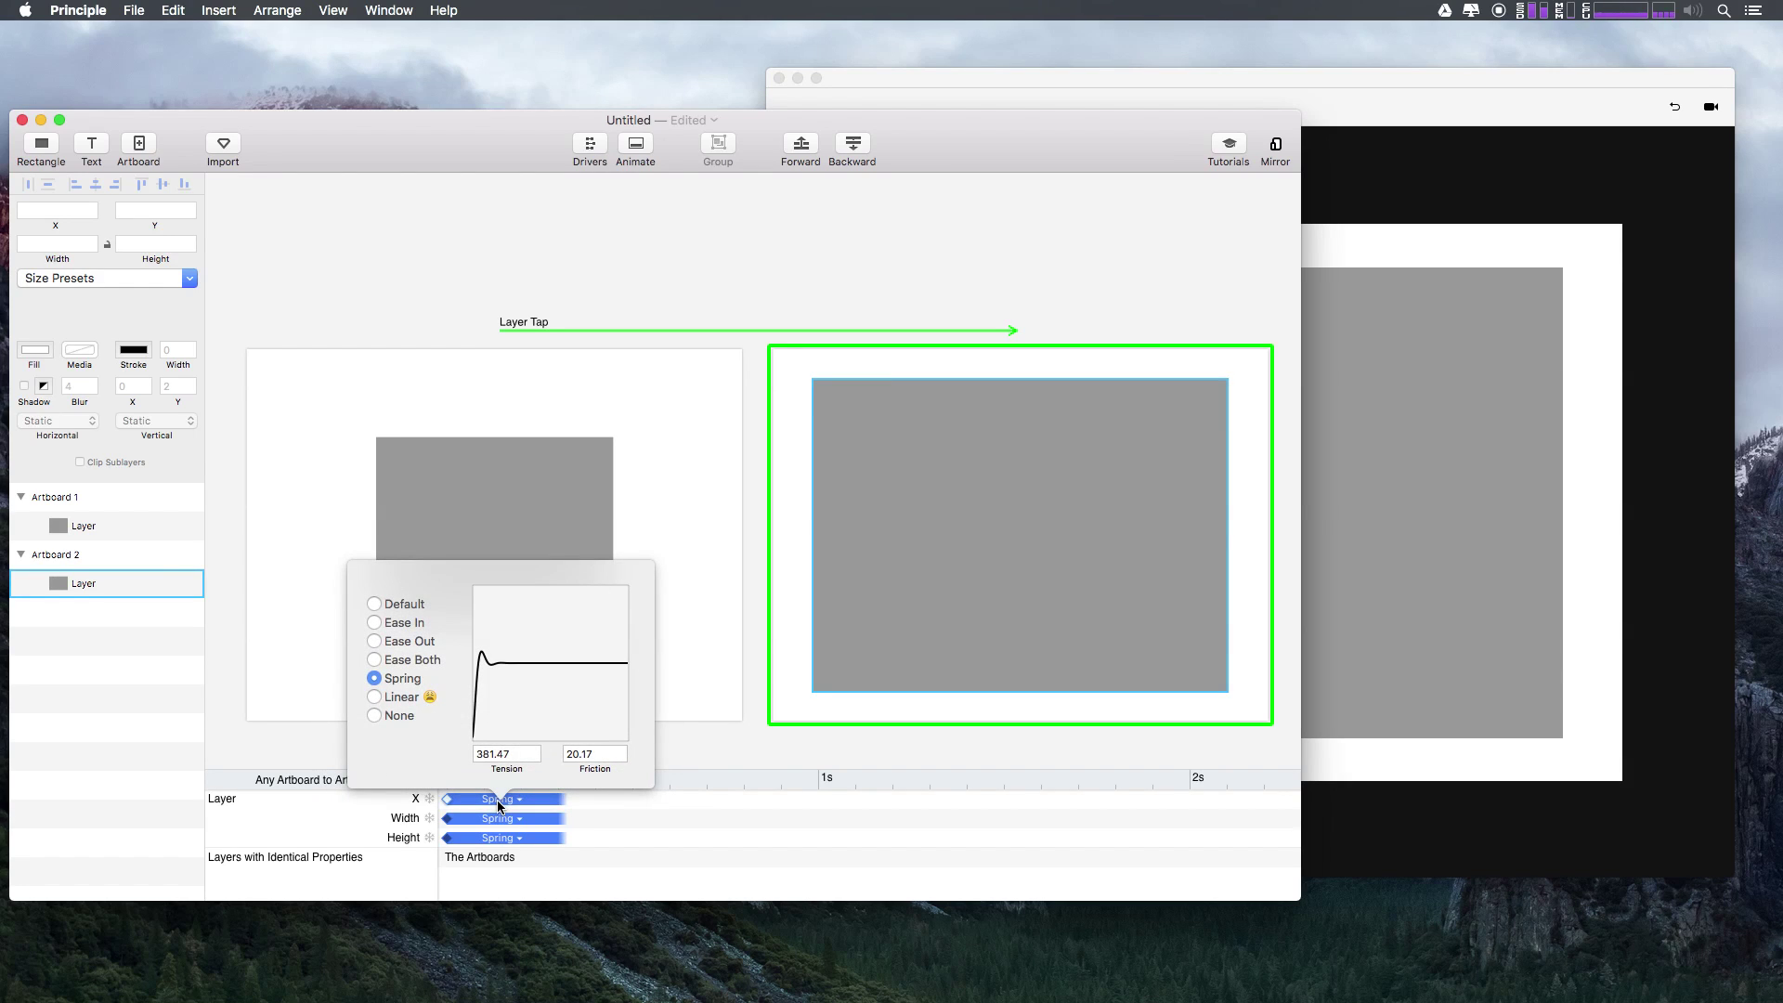
left_click(901, 217)
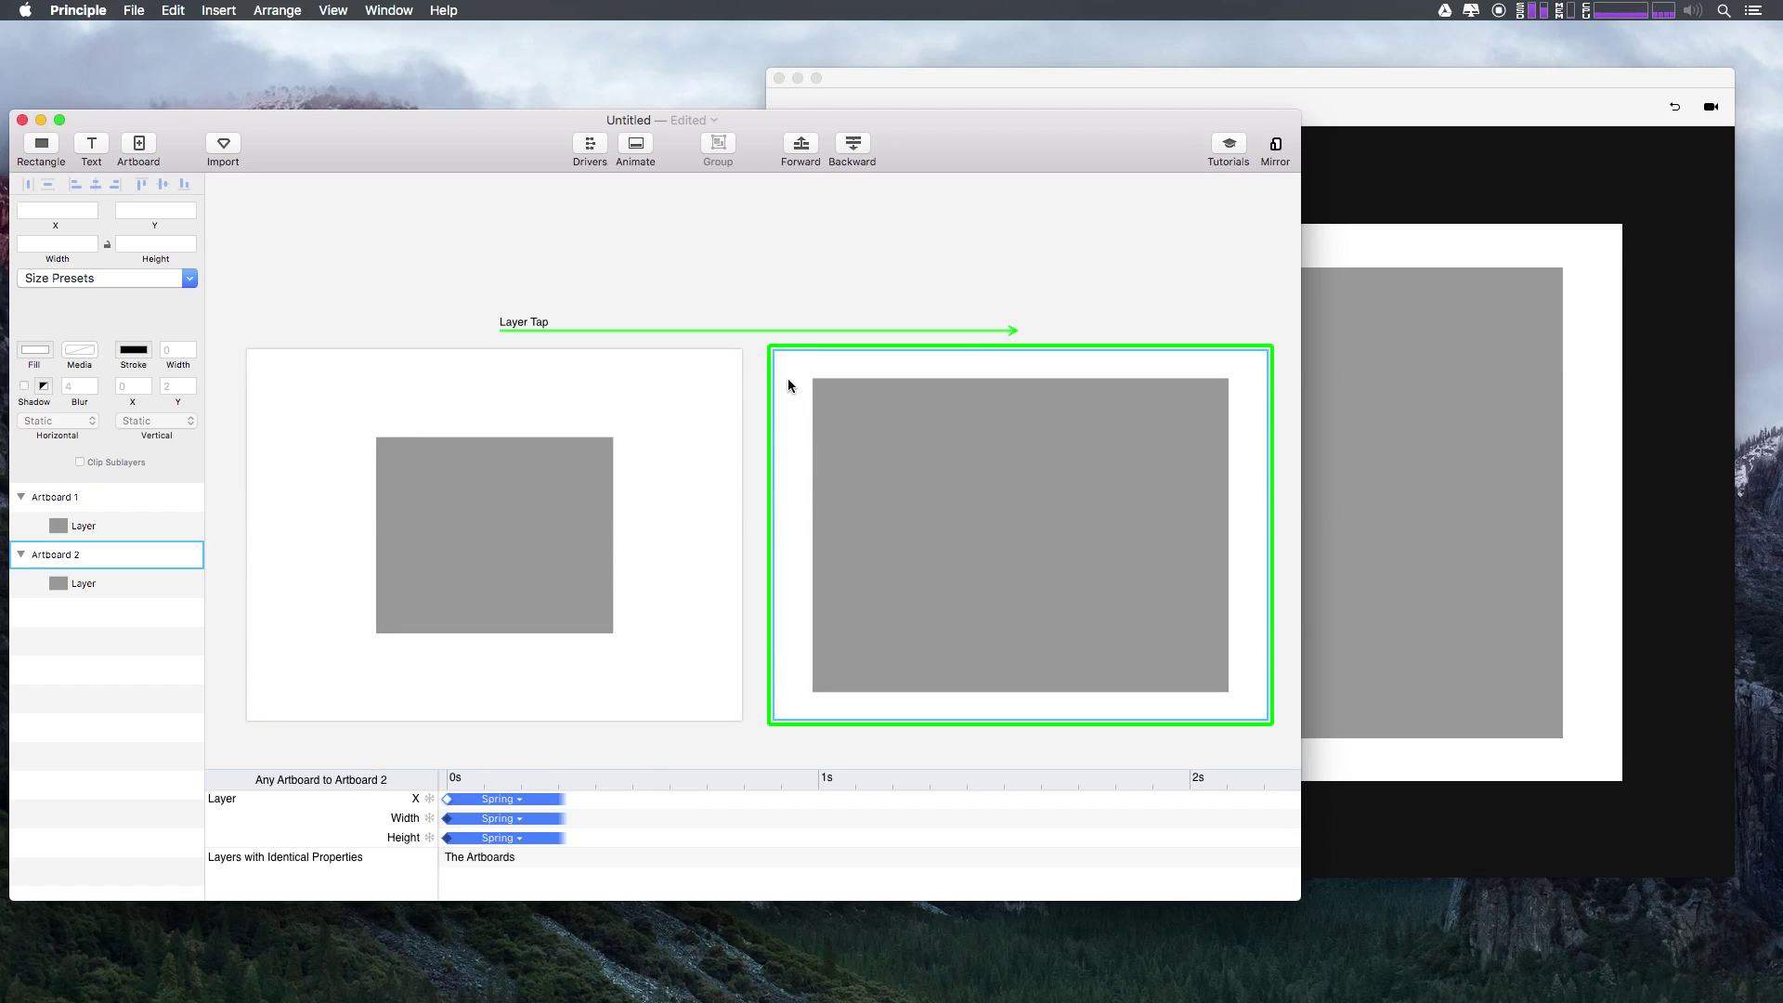
Test the Spring animation repeatedly in the preview, rewinding to the first artboard before each tap on the rectangle.
left_click(1382, 123)
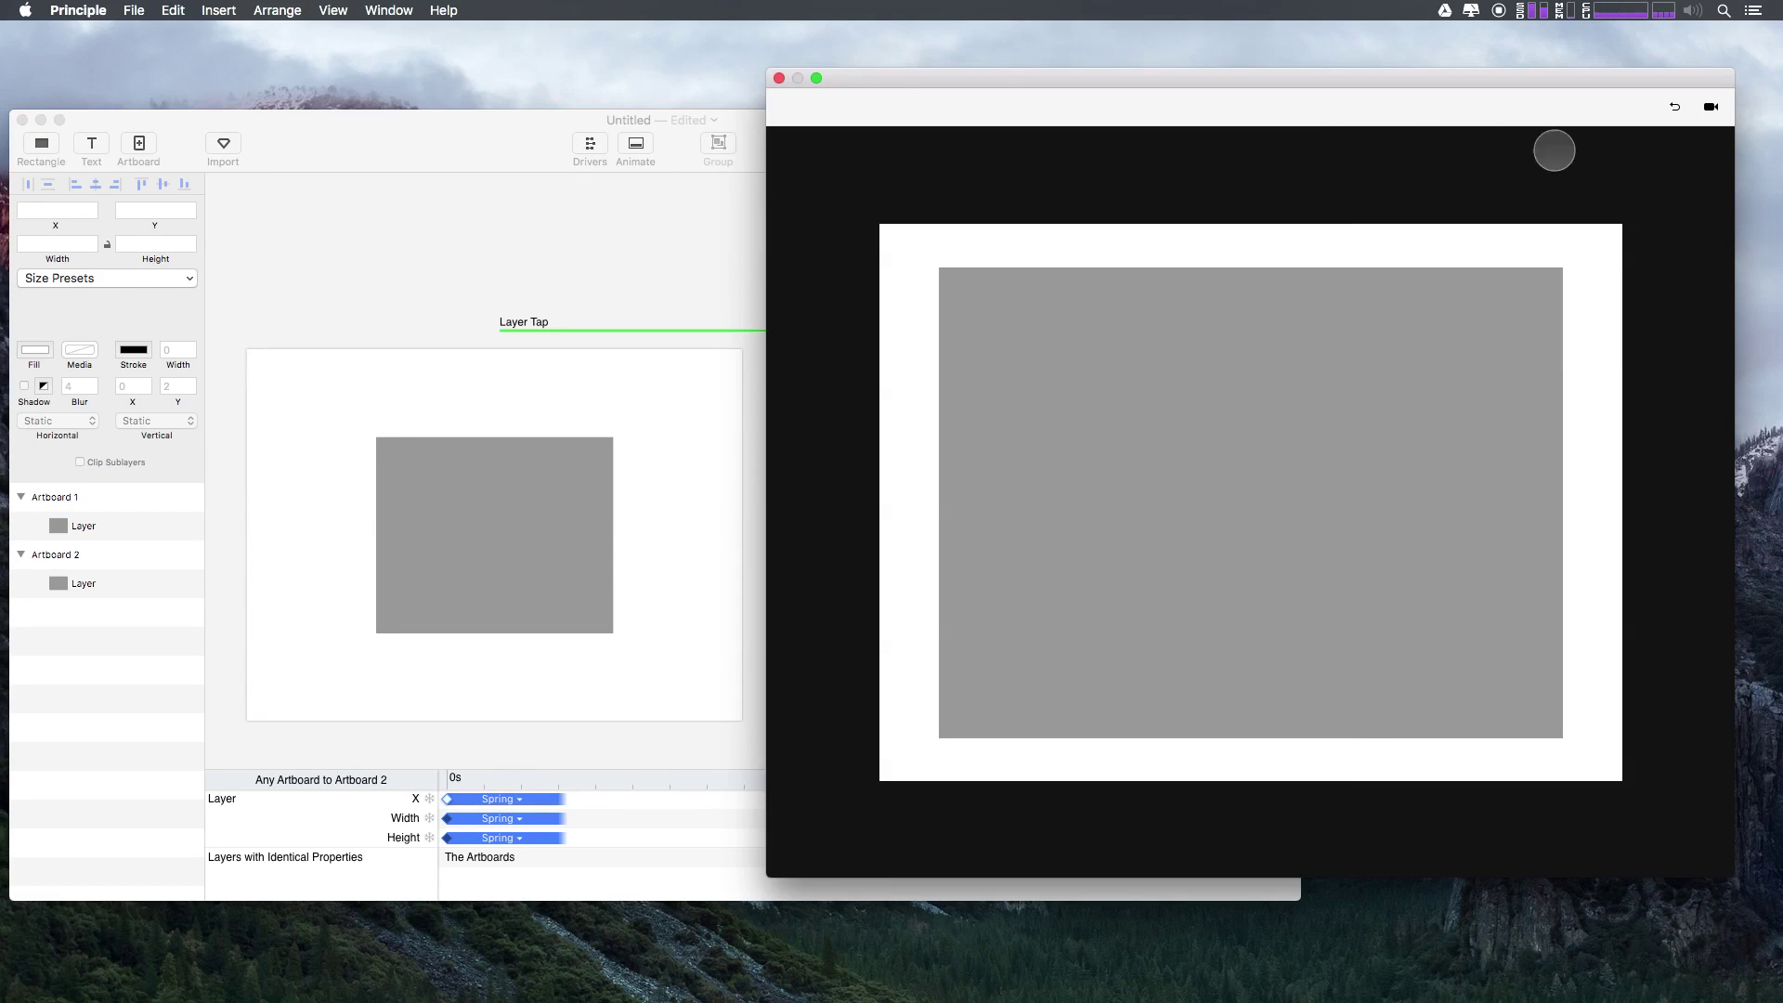
left_click(1675, 106)
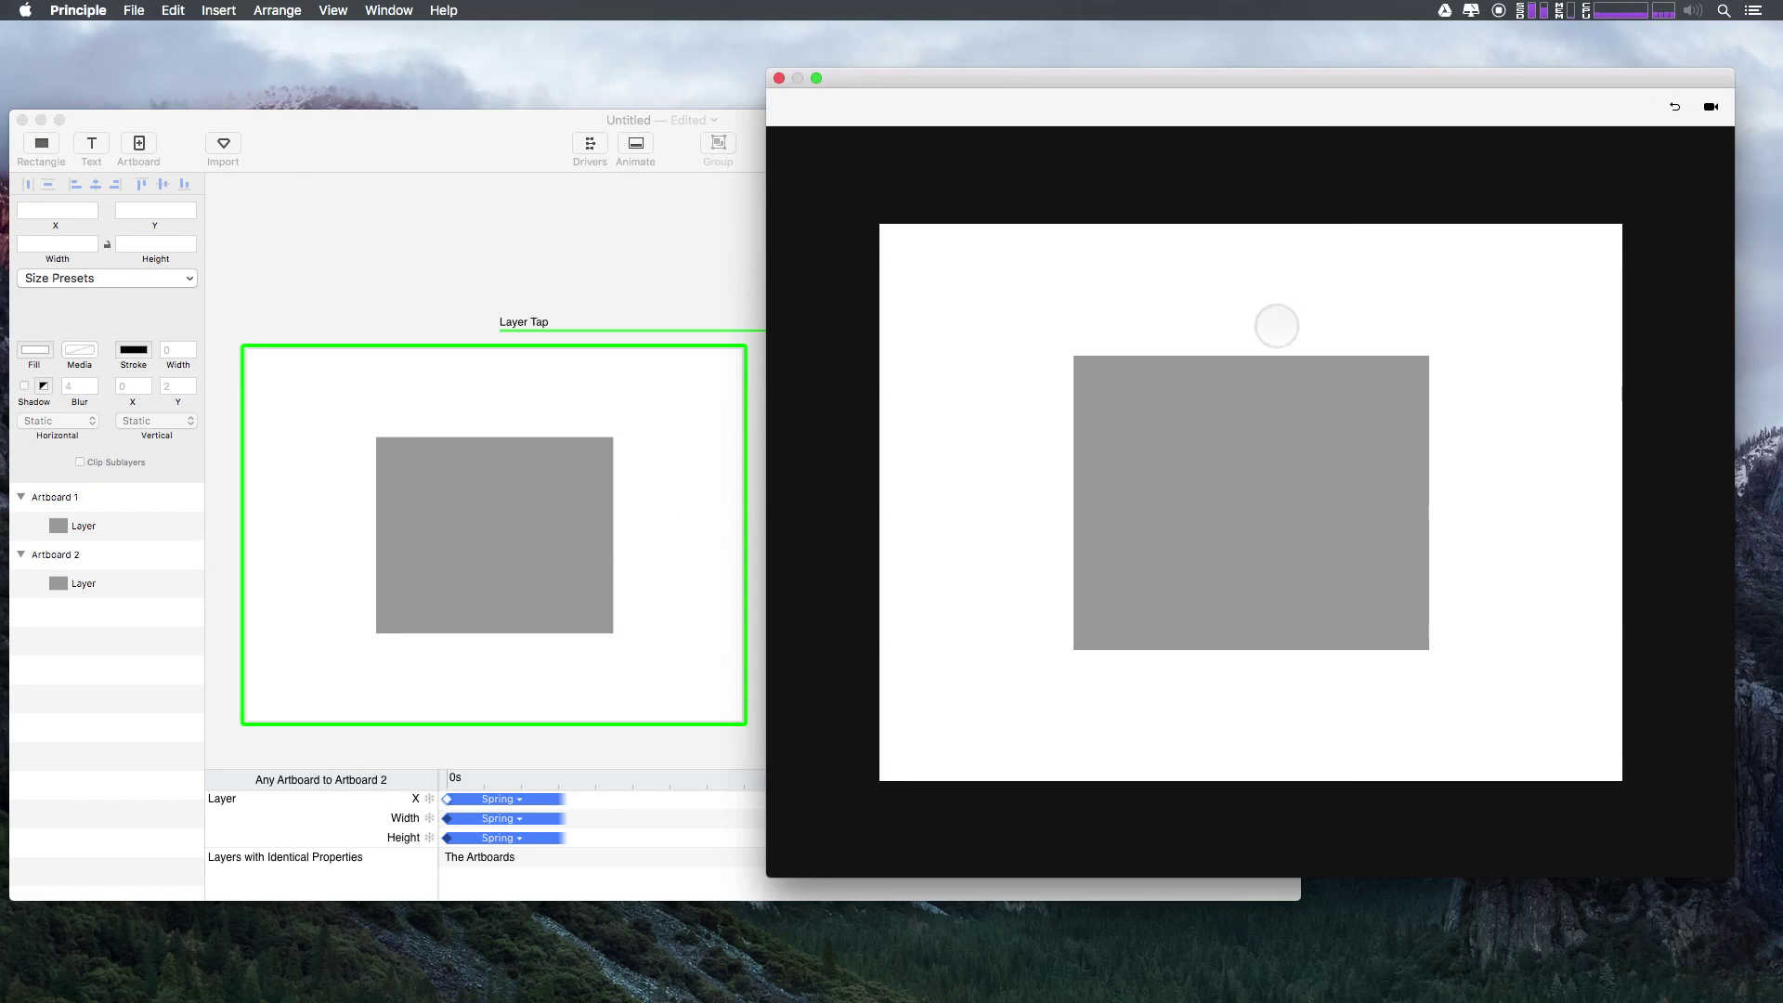
left_click(1201, 417)
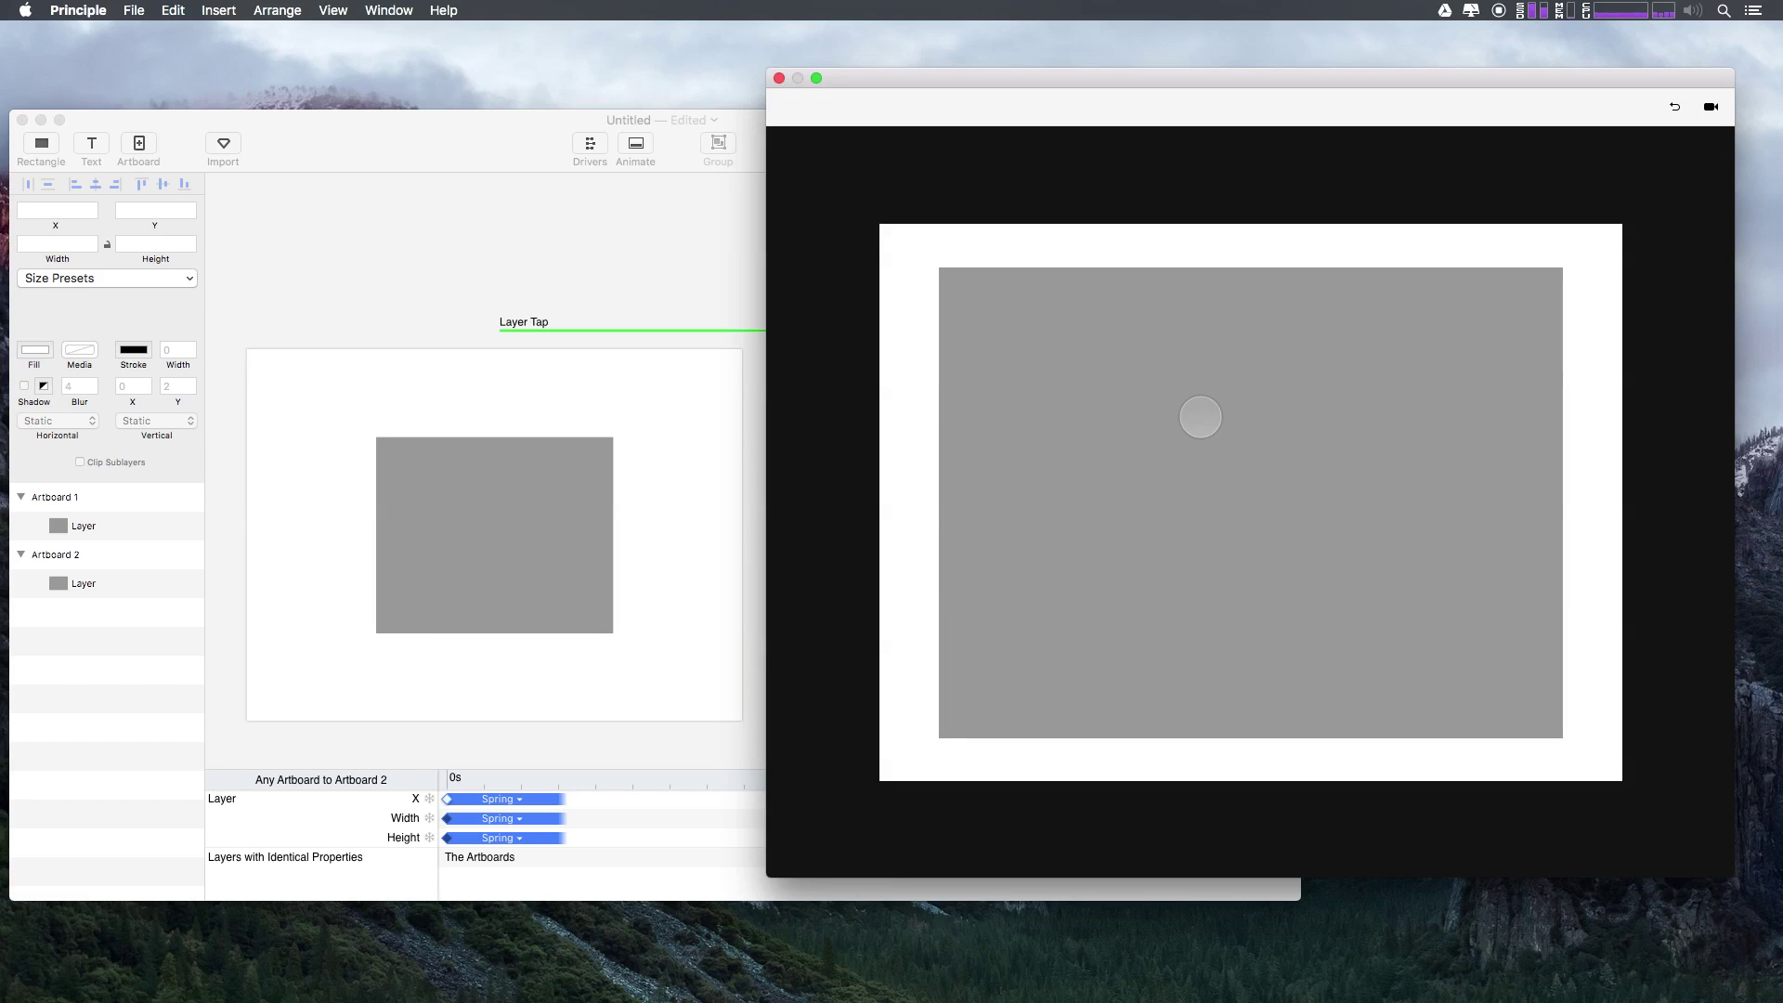
left_click(1670, 108)
left_click(1217, 455)
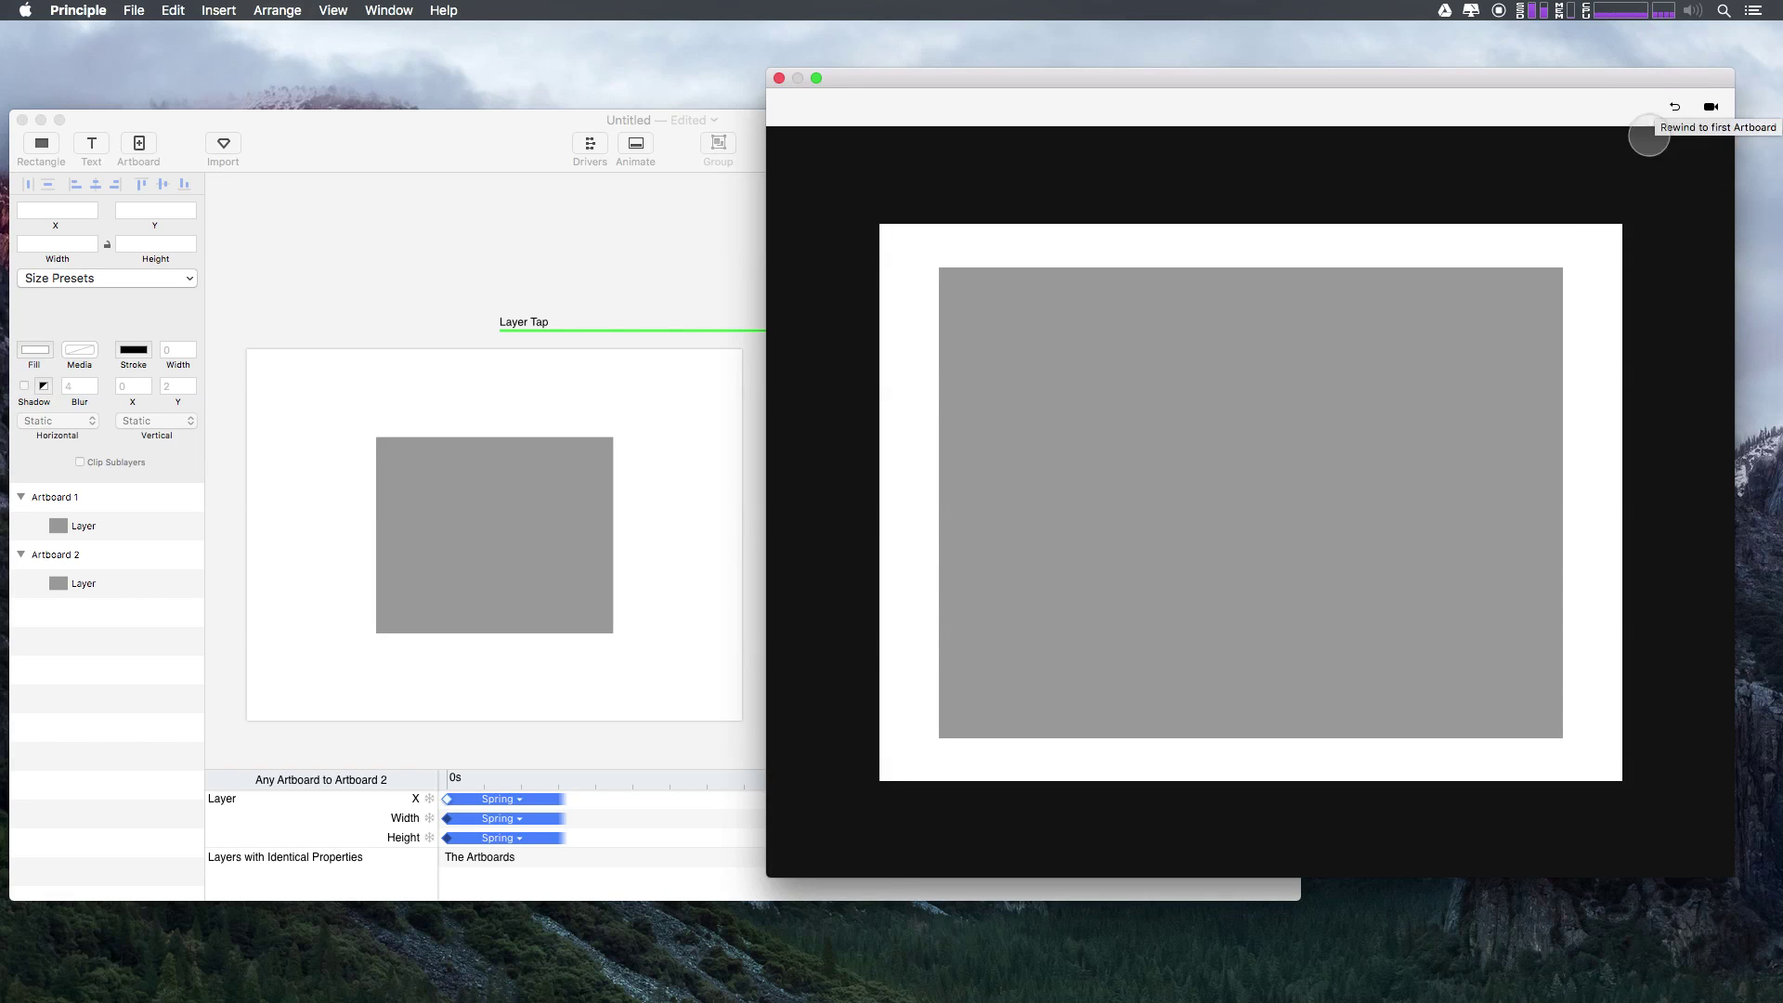
left_click(1678, 113)
left_click(1235, 462)
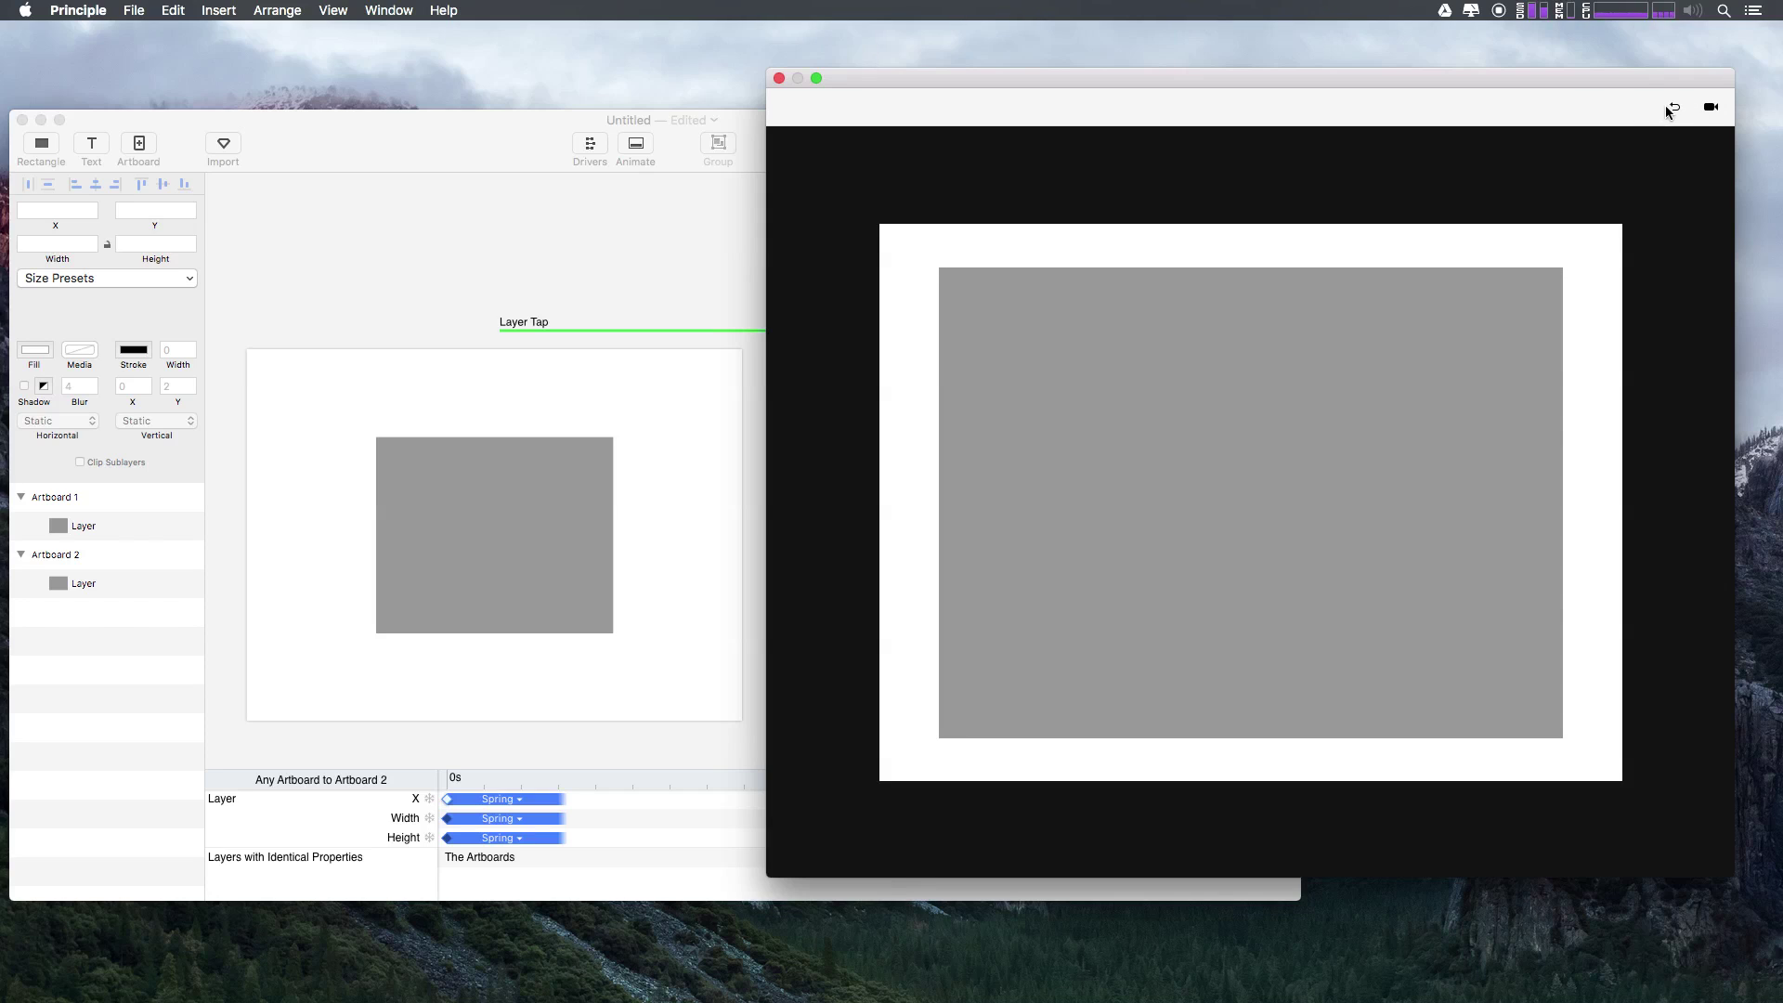
left_click(1668, 107)
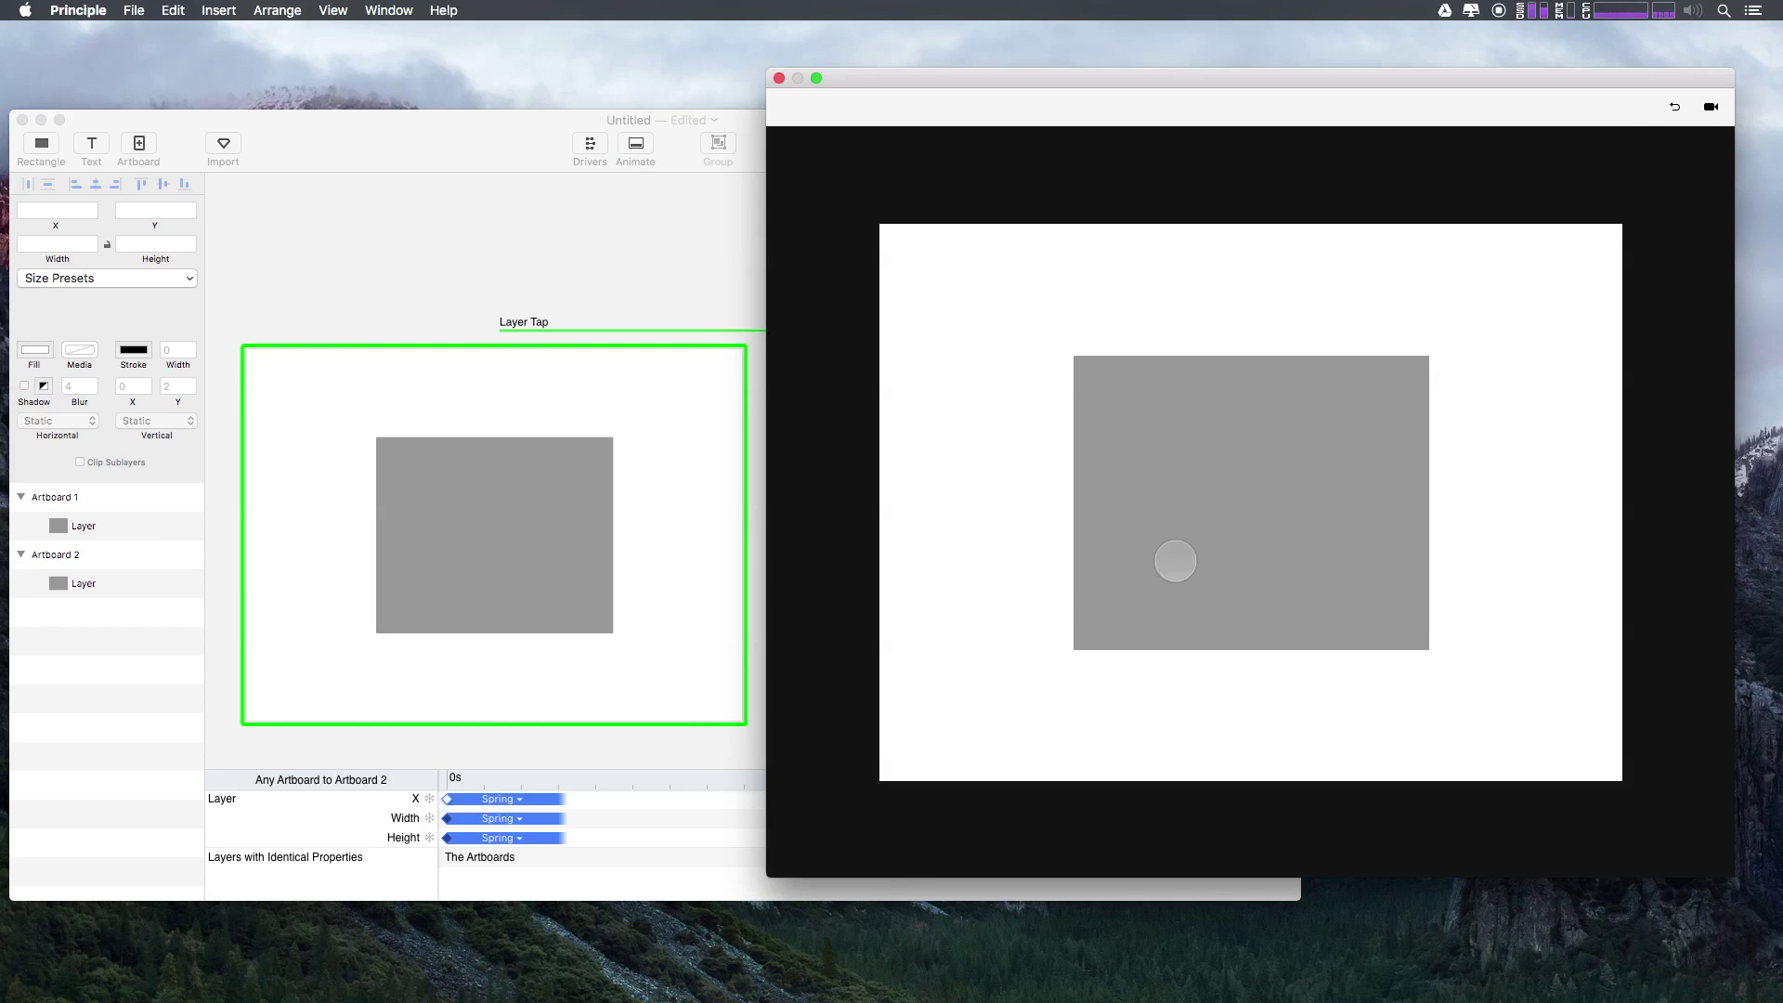
left_click(1176, 561)
left_click(1238, 510)
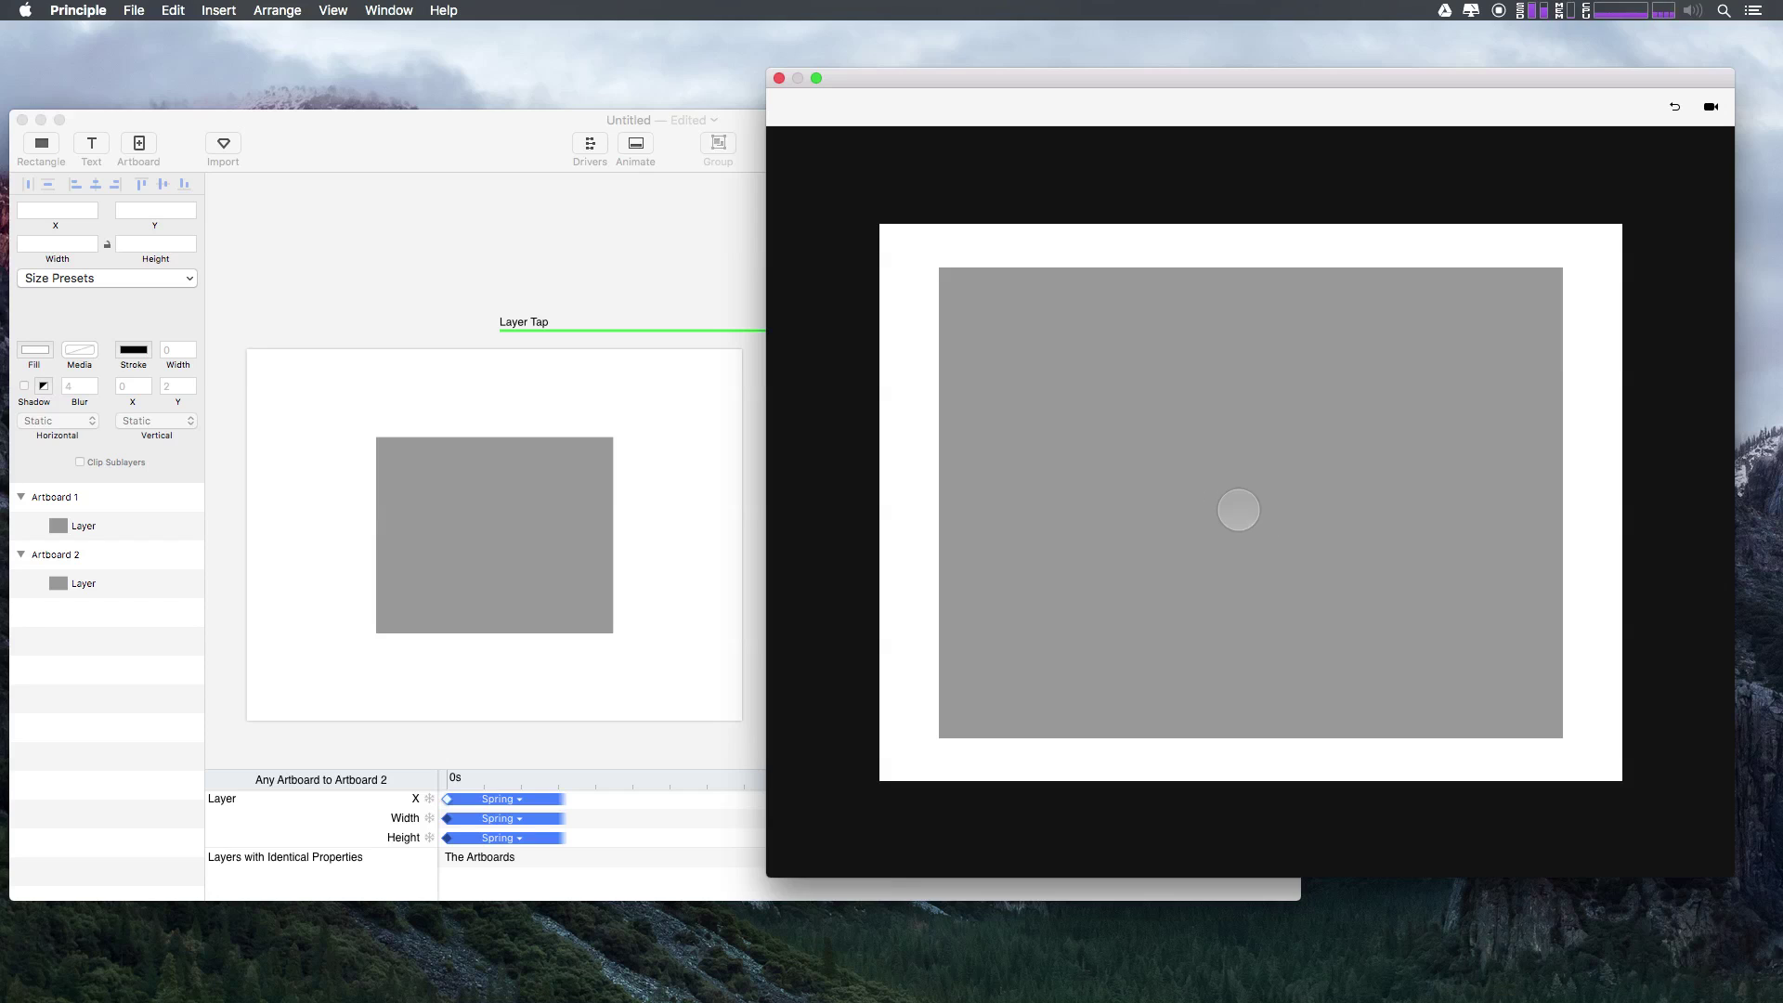
Add a Tap transition from the large rectangle on Artboard 2 back to Artboard 1.
left_click(636, 286)
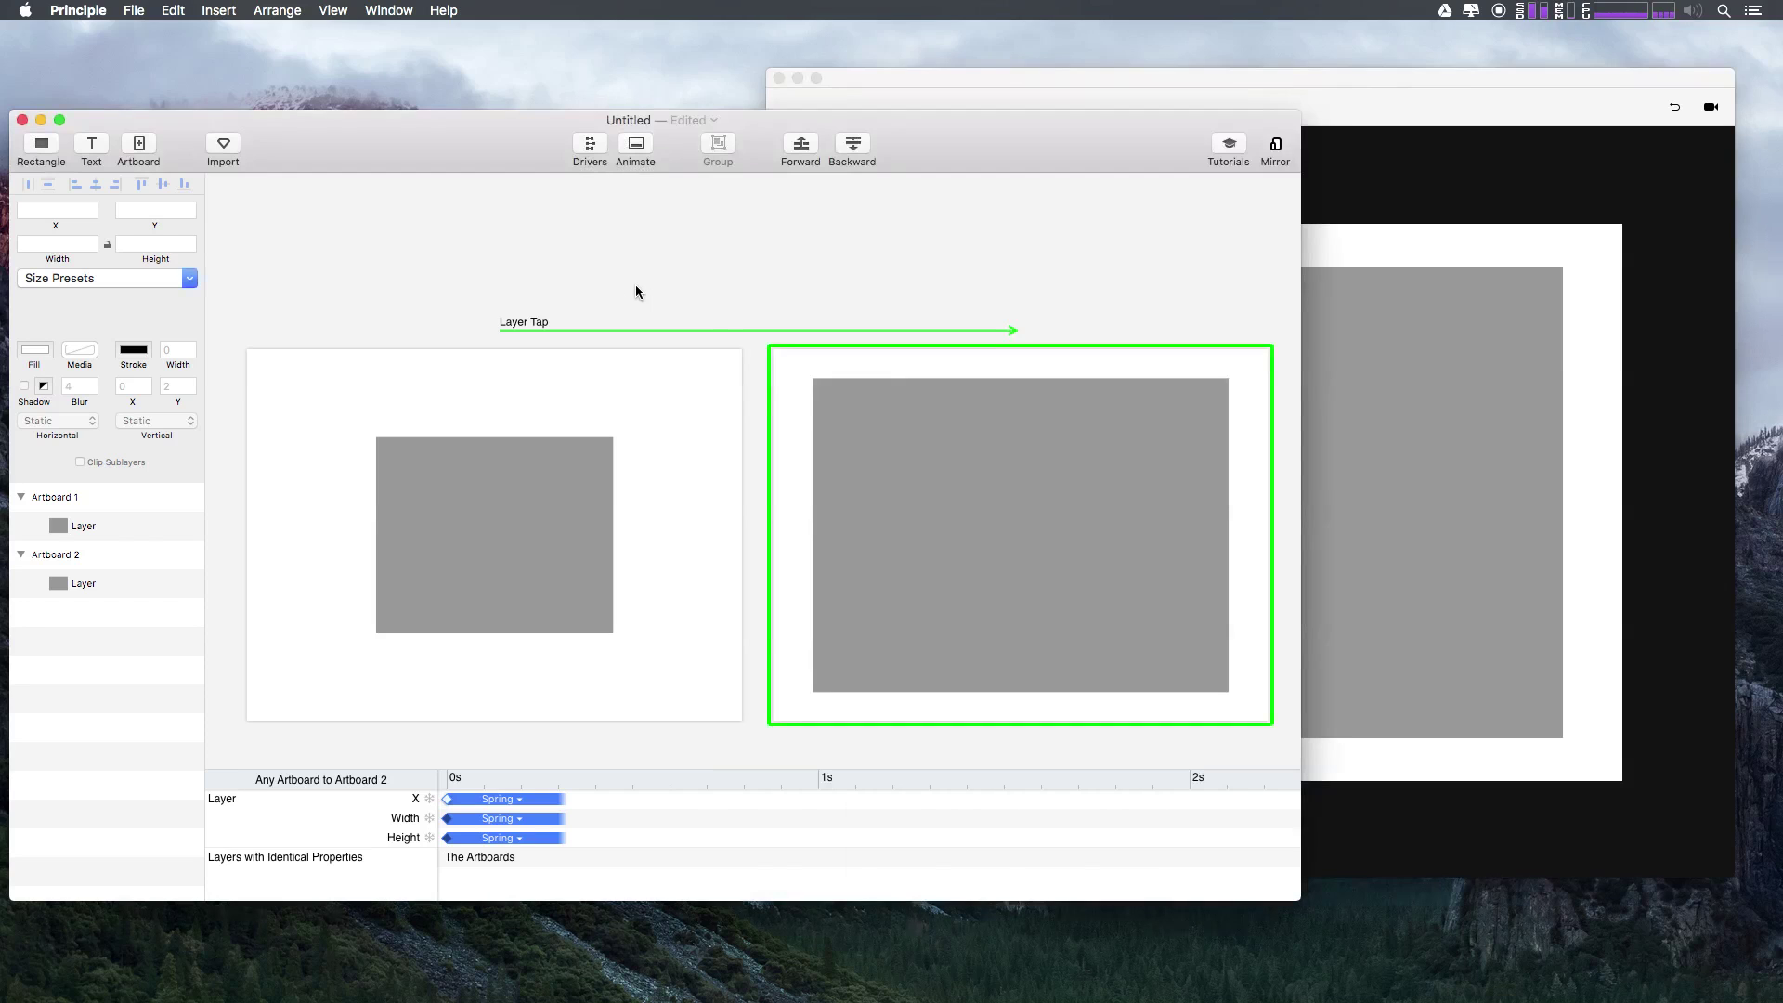
left_click(975, 510)
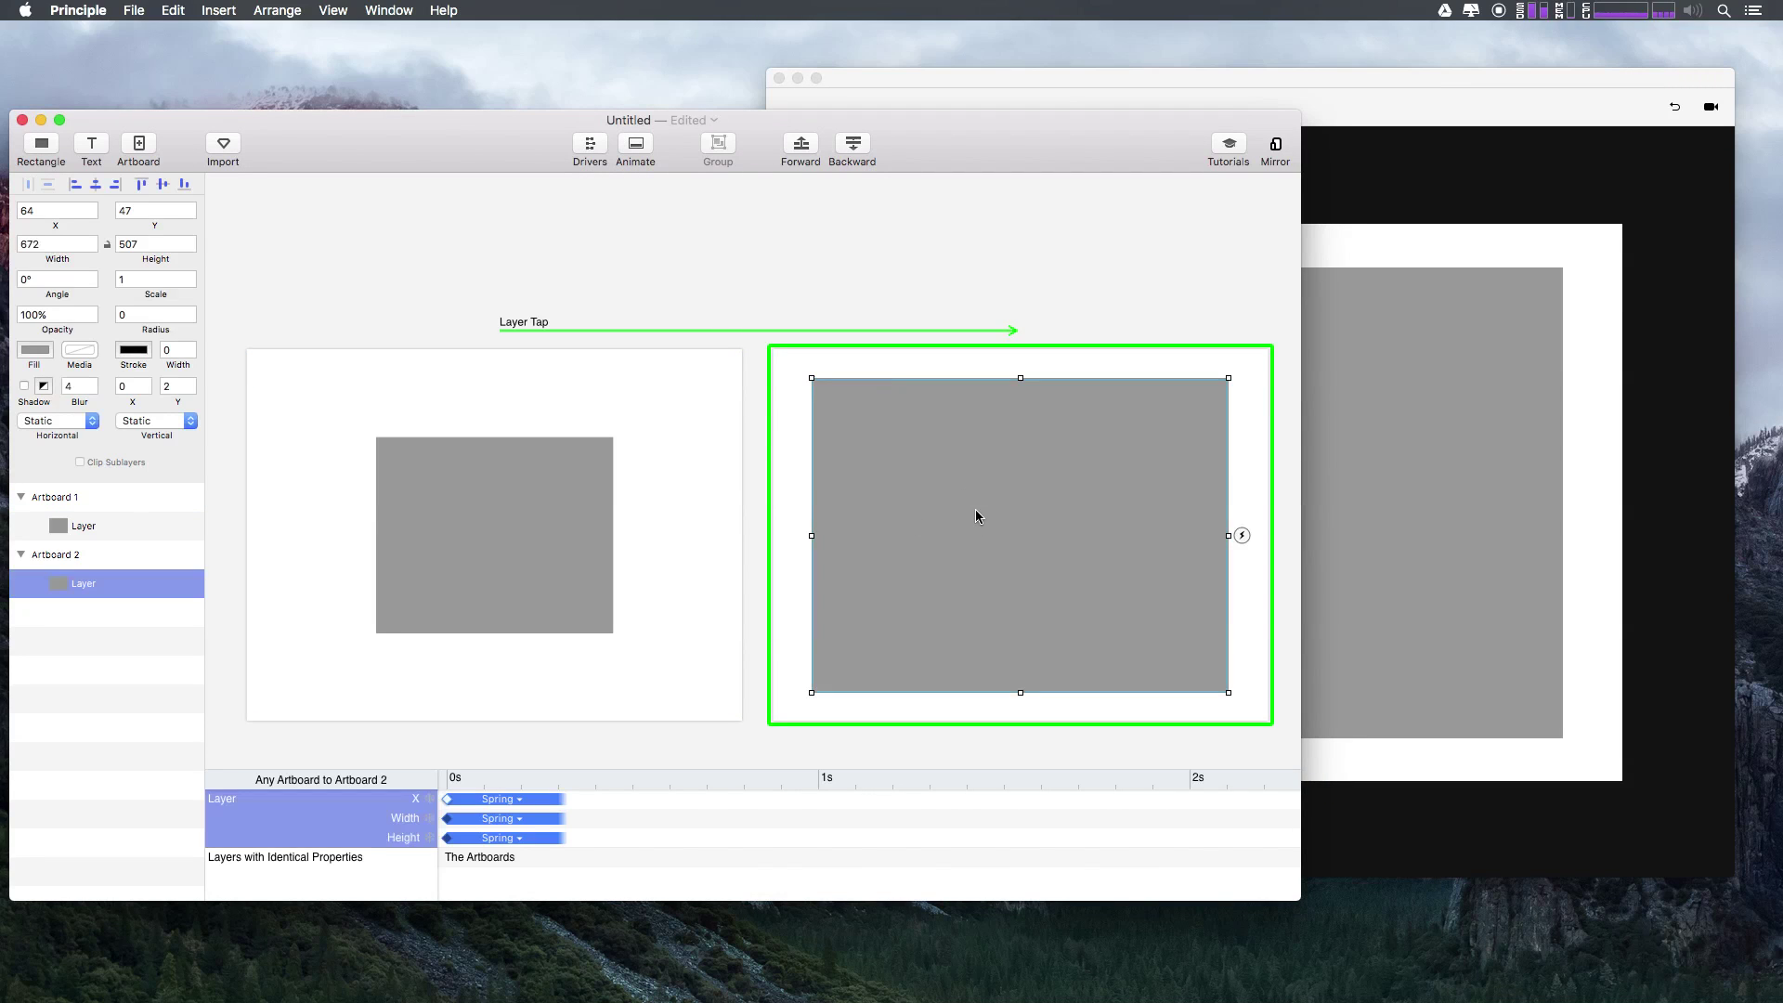
left_click(1241, 535)
left_click_drag(1262, 443, 537, 504)
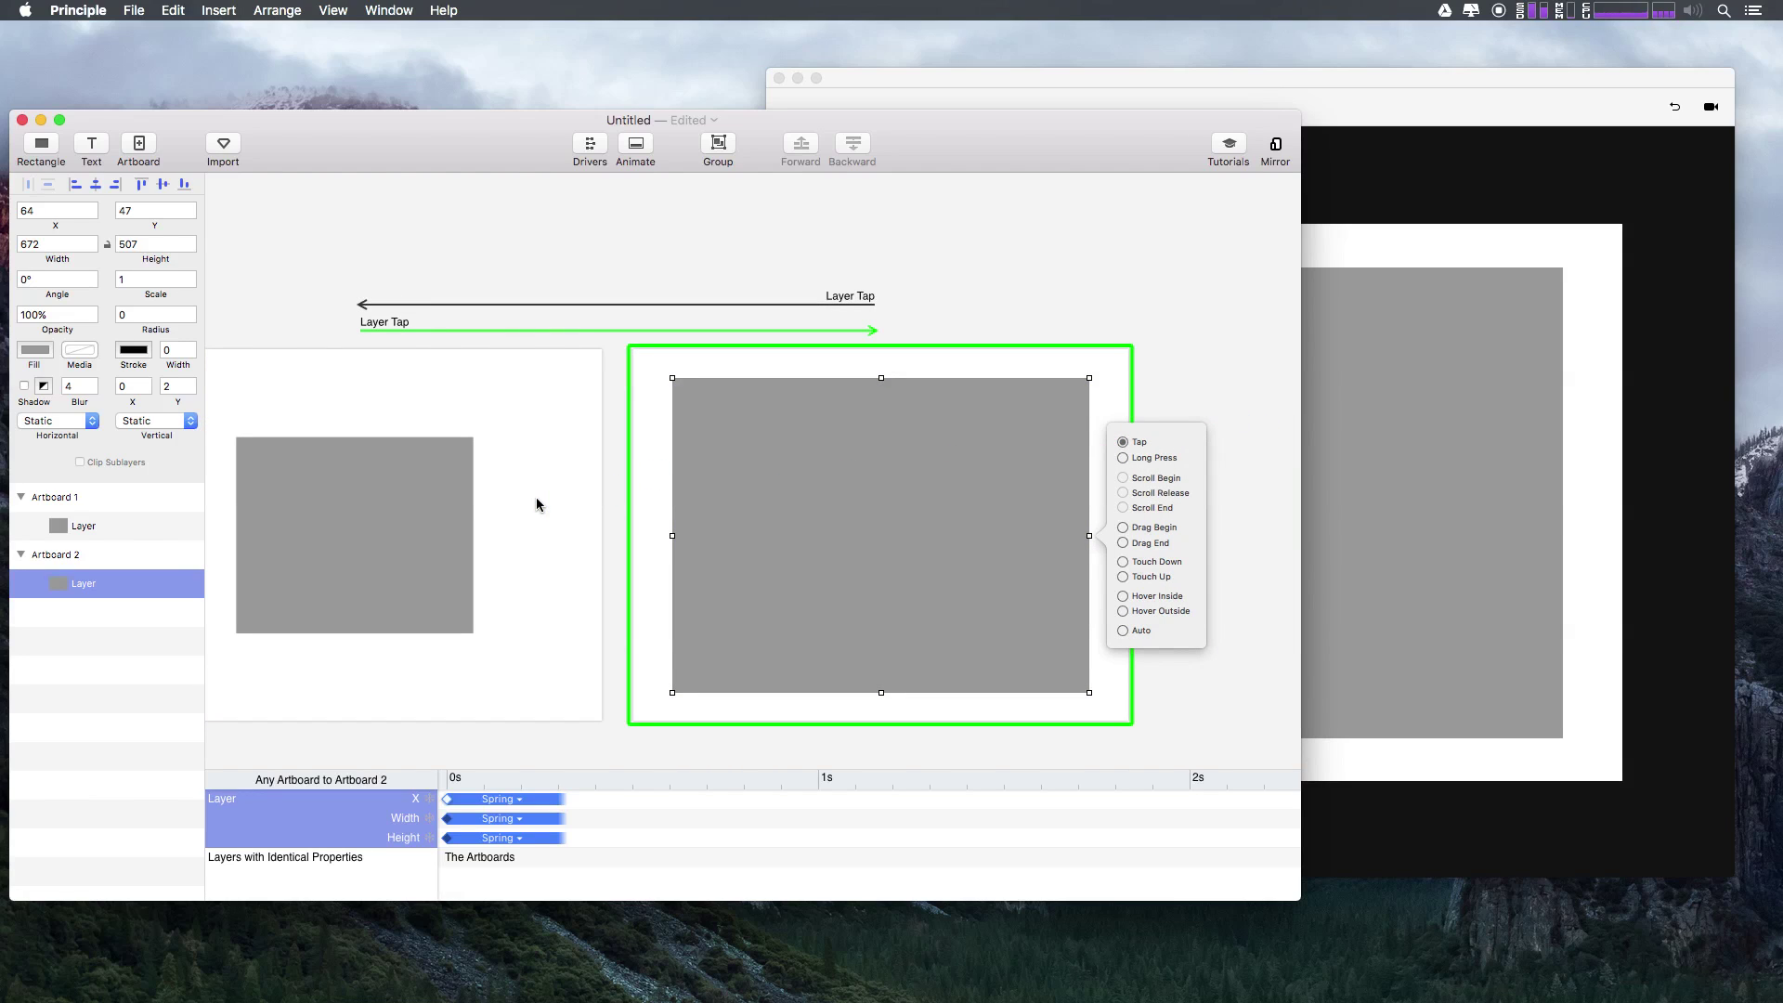
Test the two-way transition in the preview by tapping the rectangle repeatedly to toggle between its large and small states.
left_click(1342, 92)
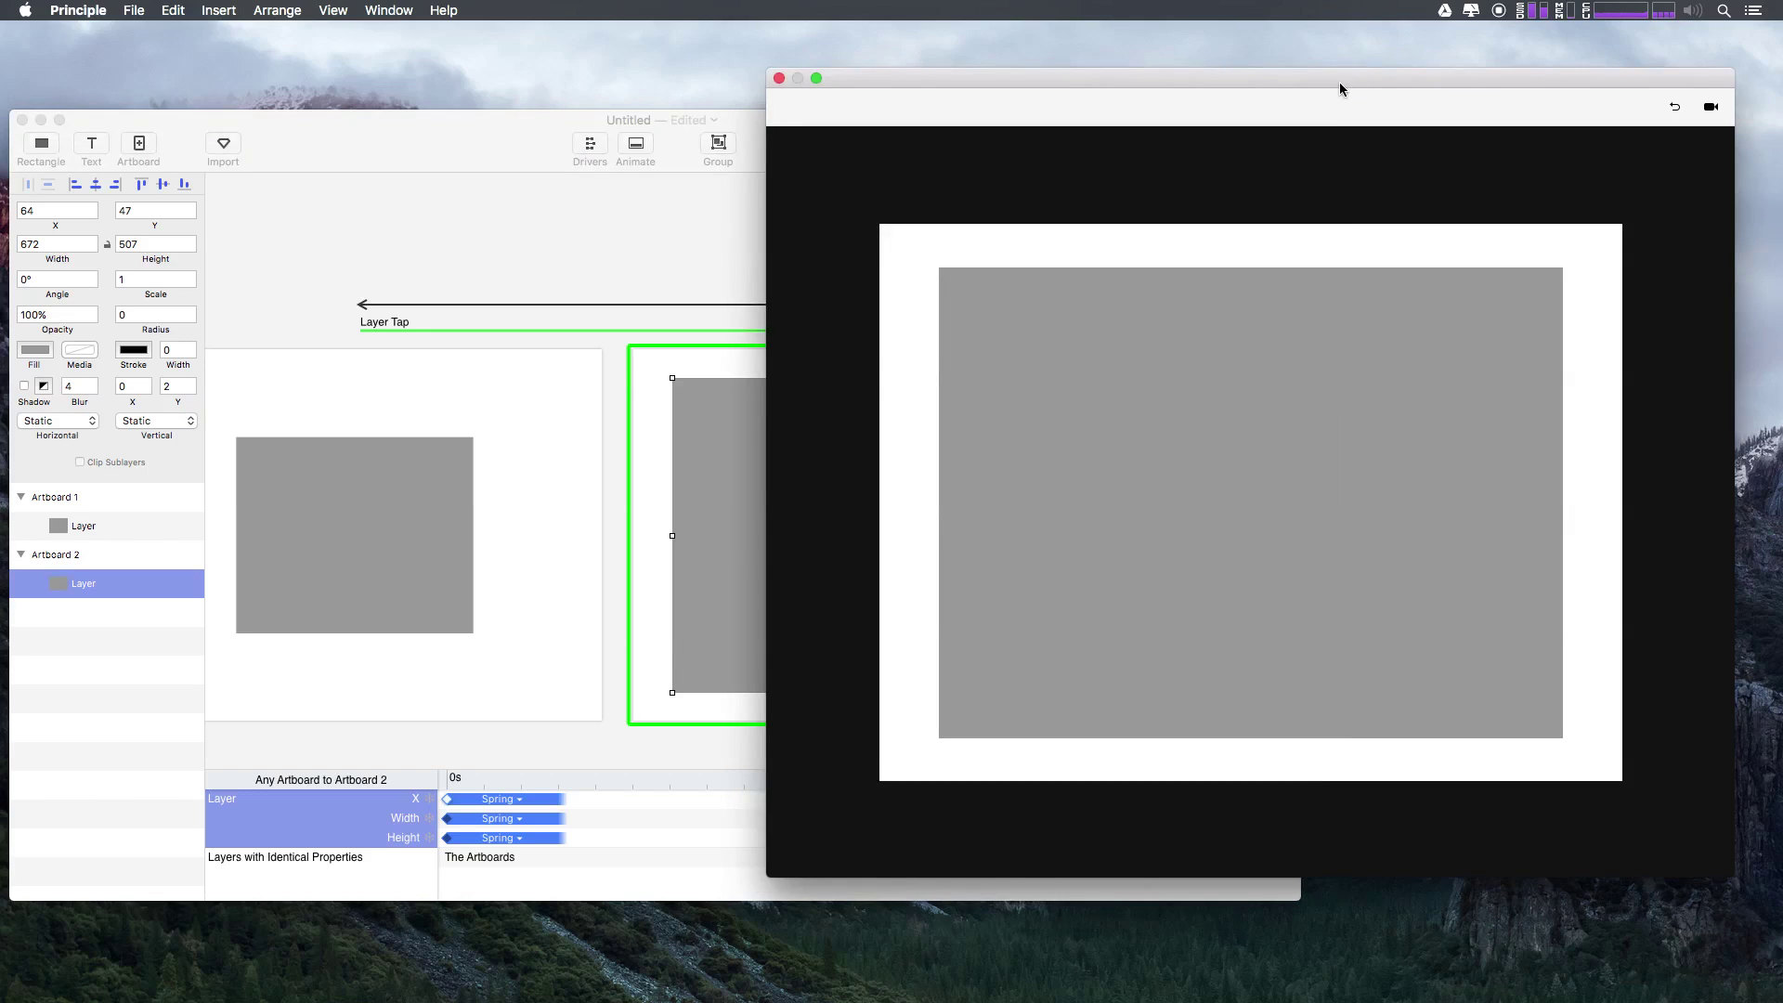
left_click(1291, 426)
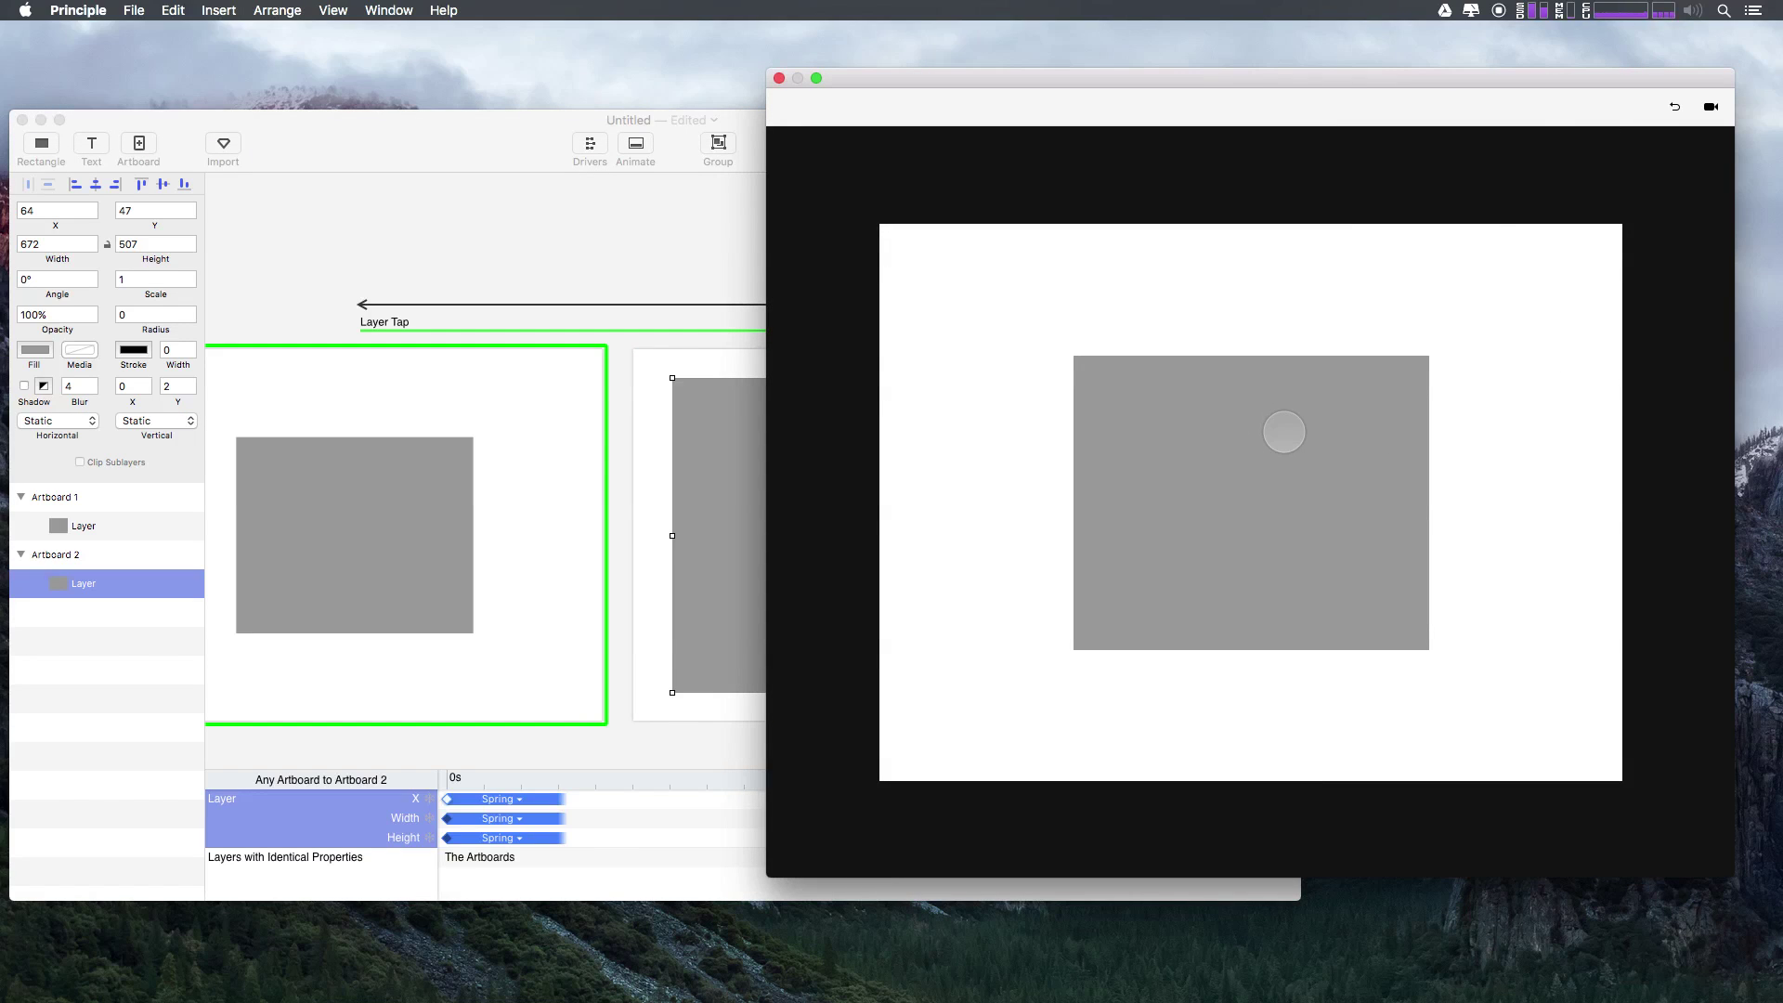
left_click(1285, 432)
left_click(1285, 432)
left_click(1285, 432)
left_click(1284, 432)
left_click(1284, 432)
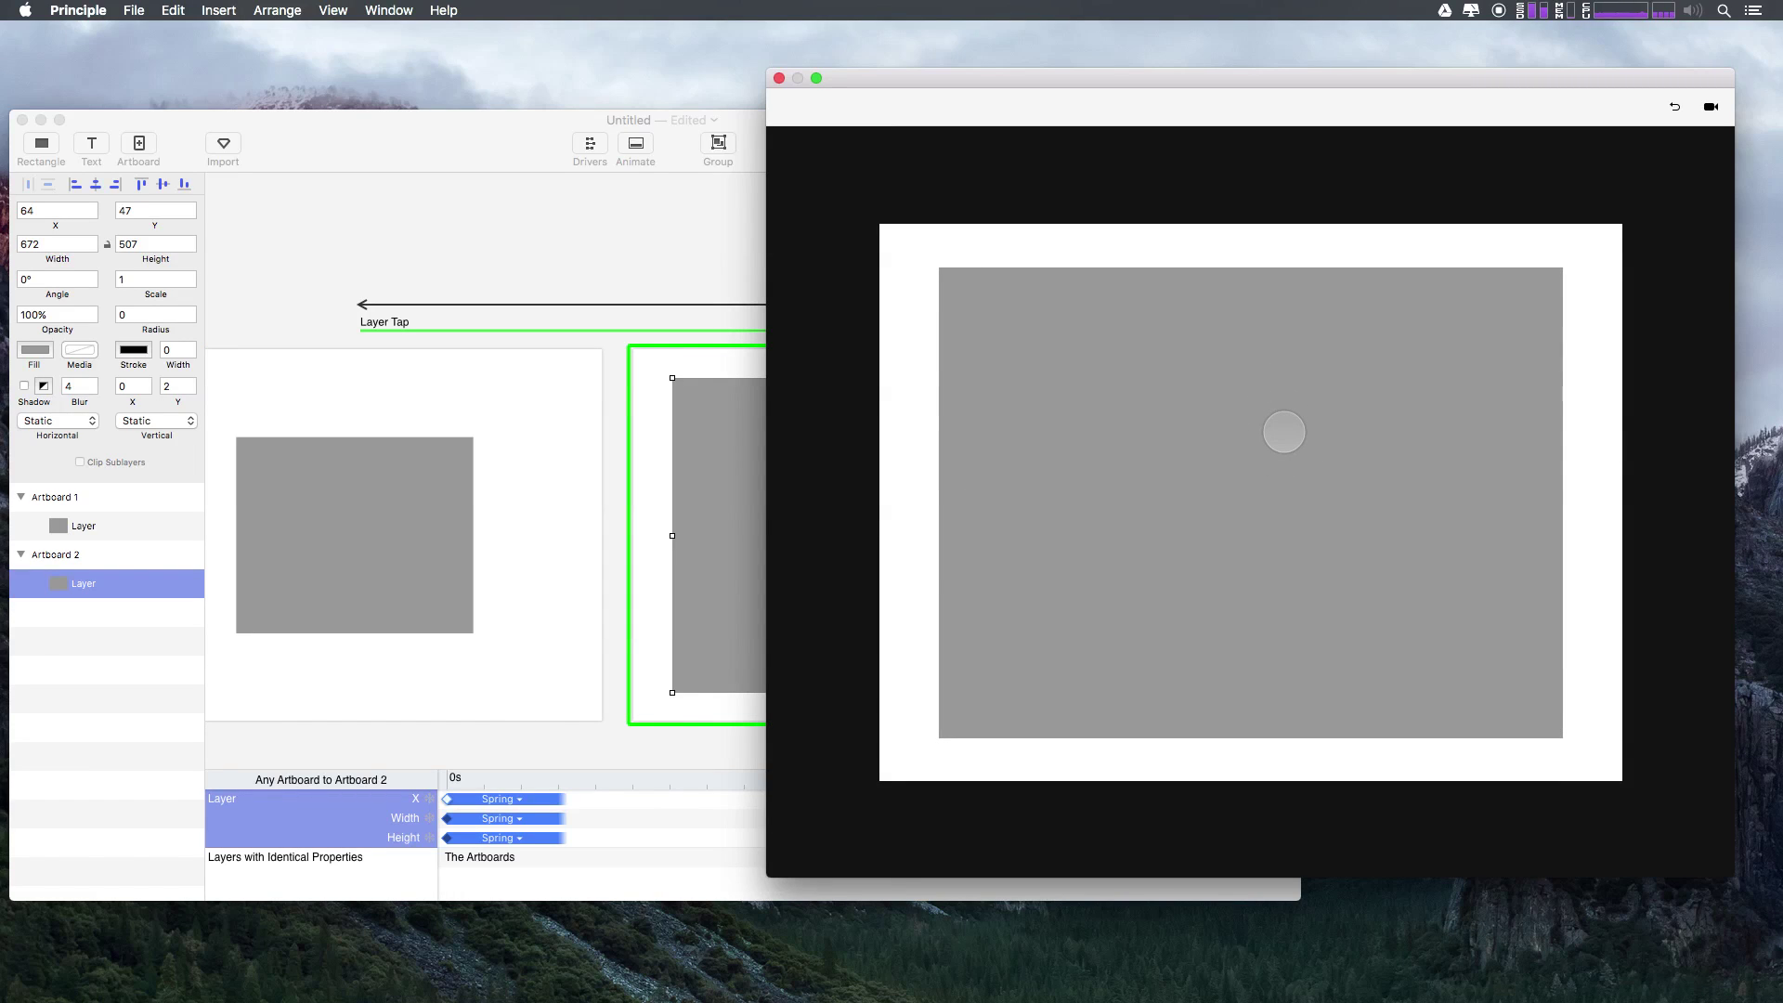
left_click(1285, 431)
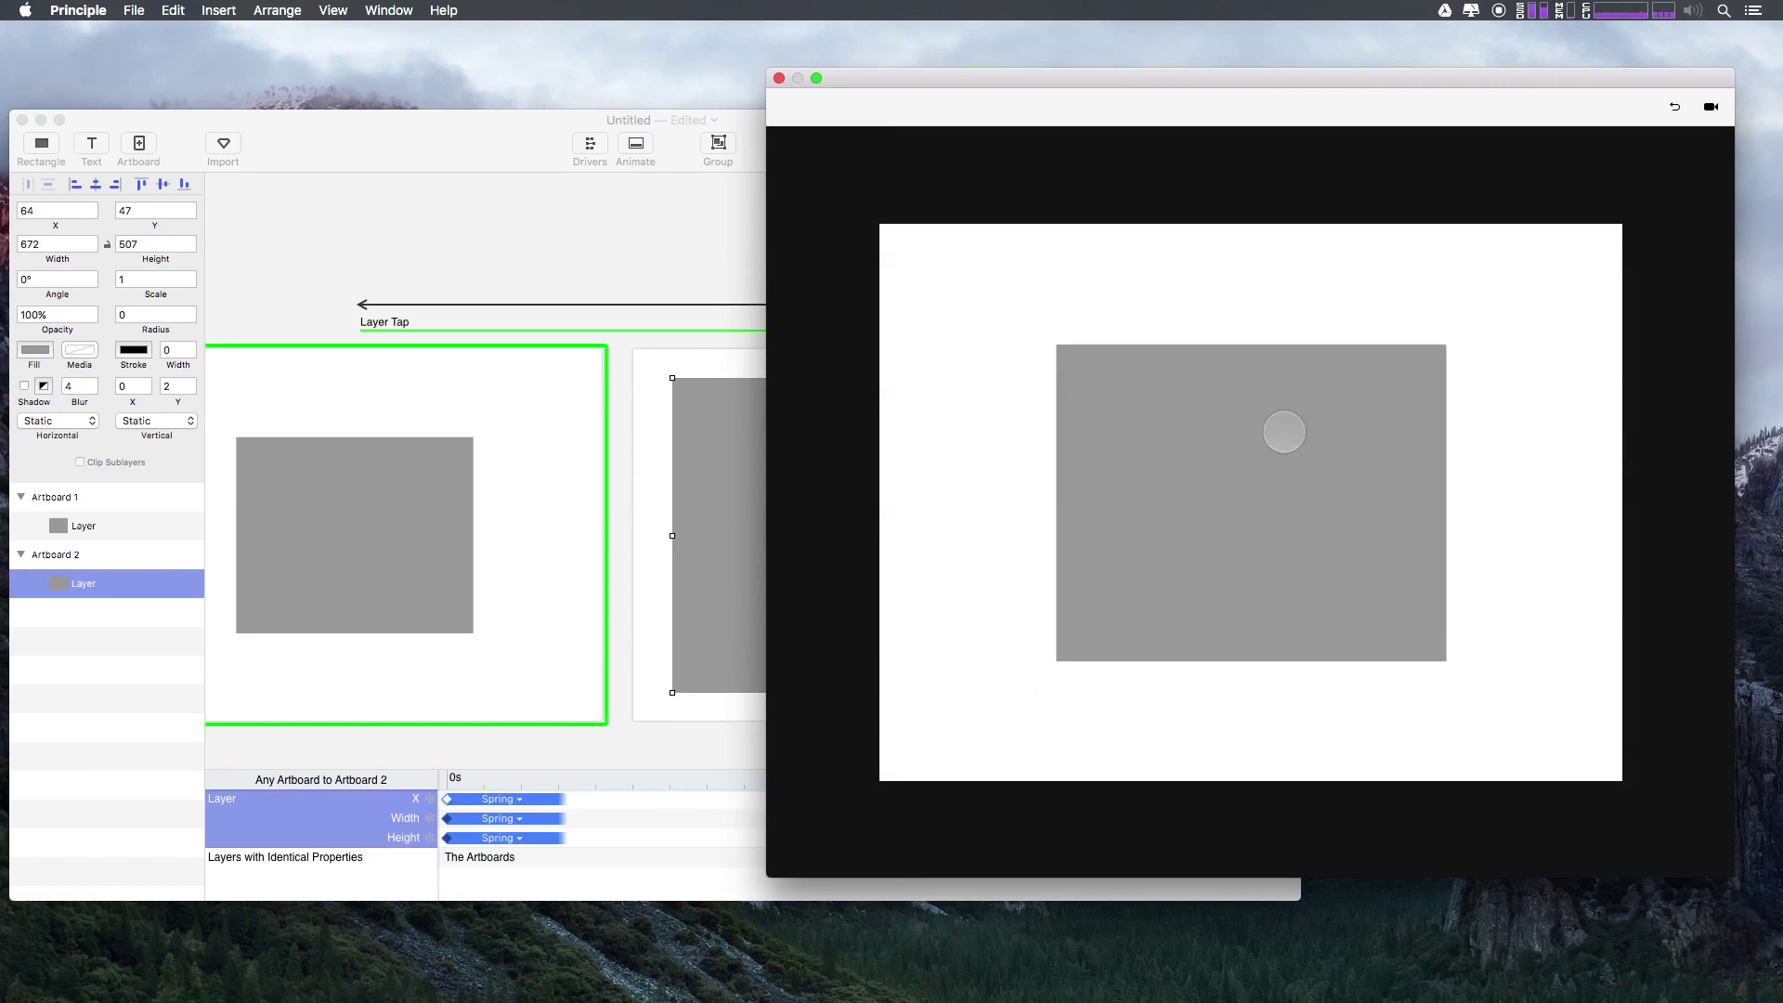
left_click(1284, 432)
left_click(1284, 432)
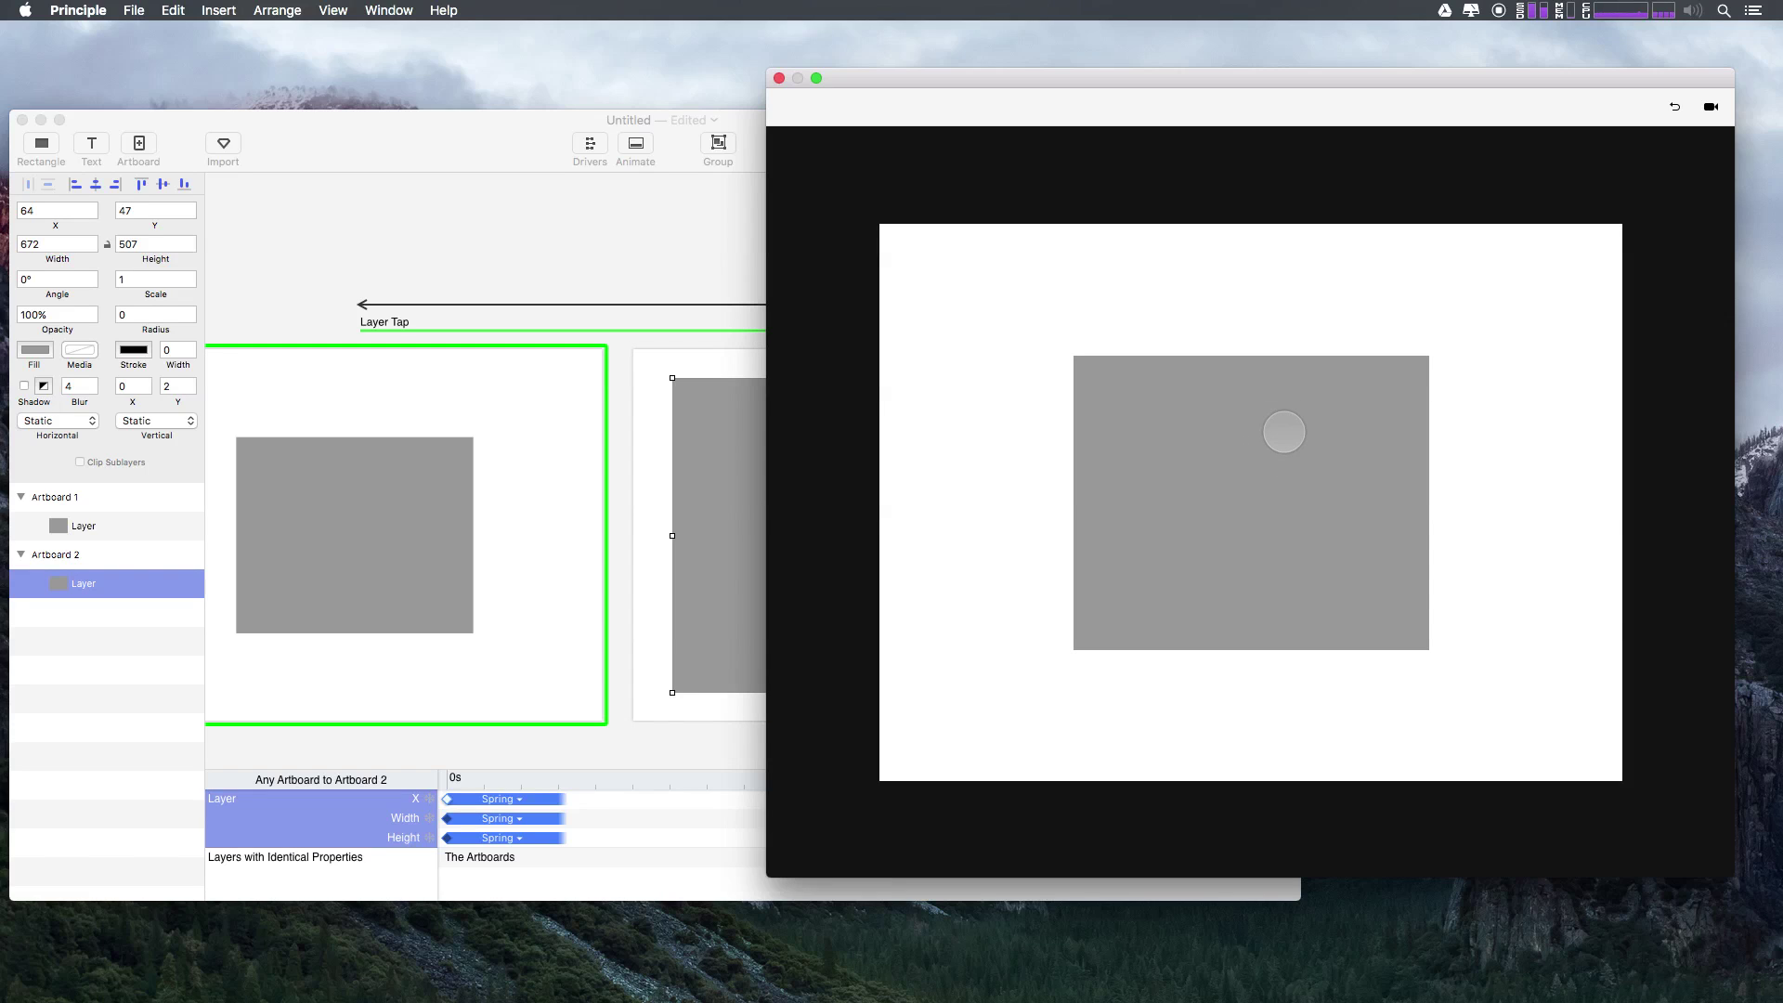
left_click(1285, 432)
left_click(1284, 431)
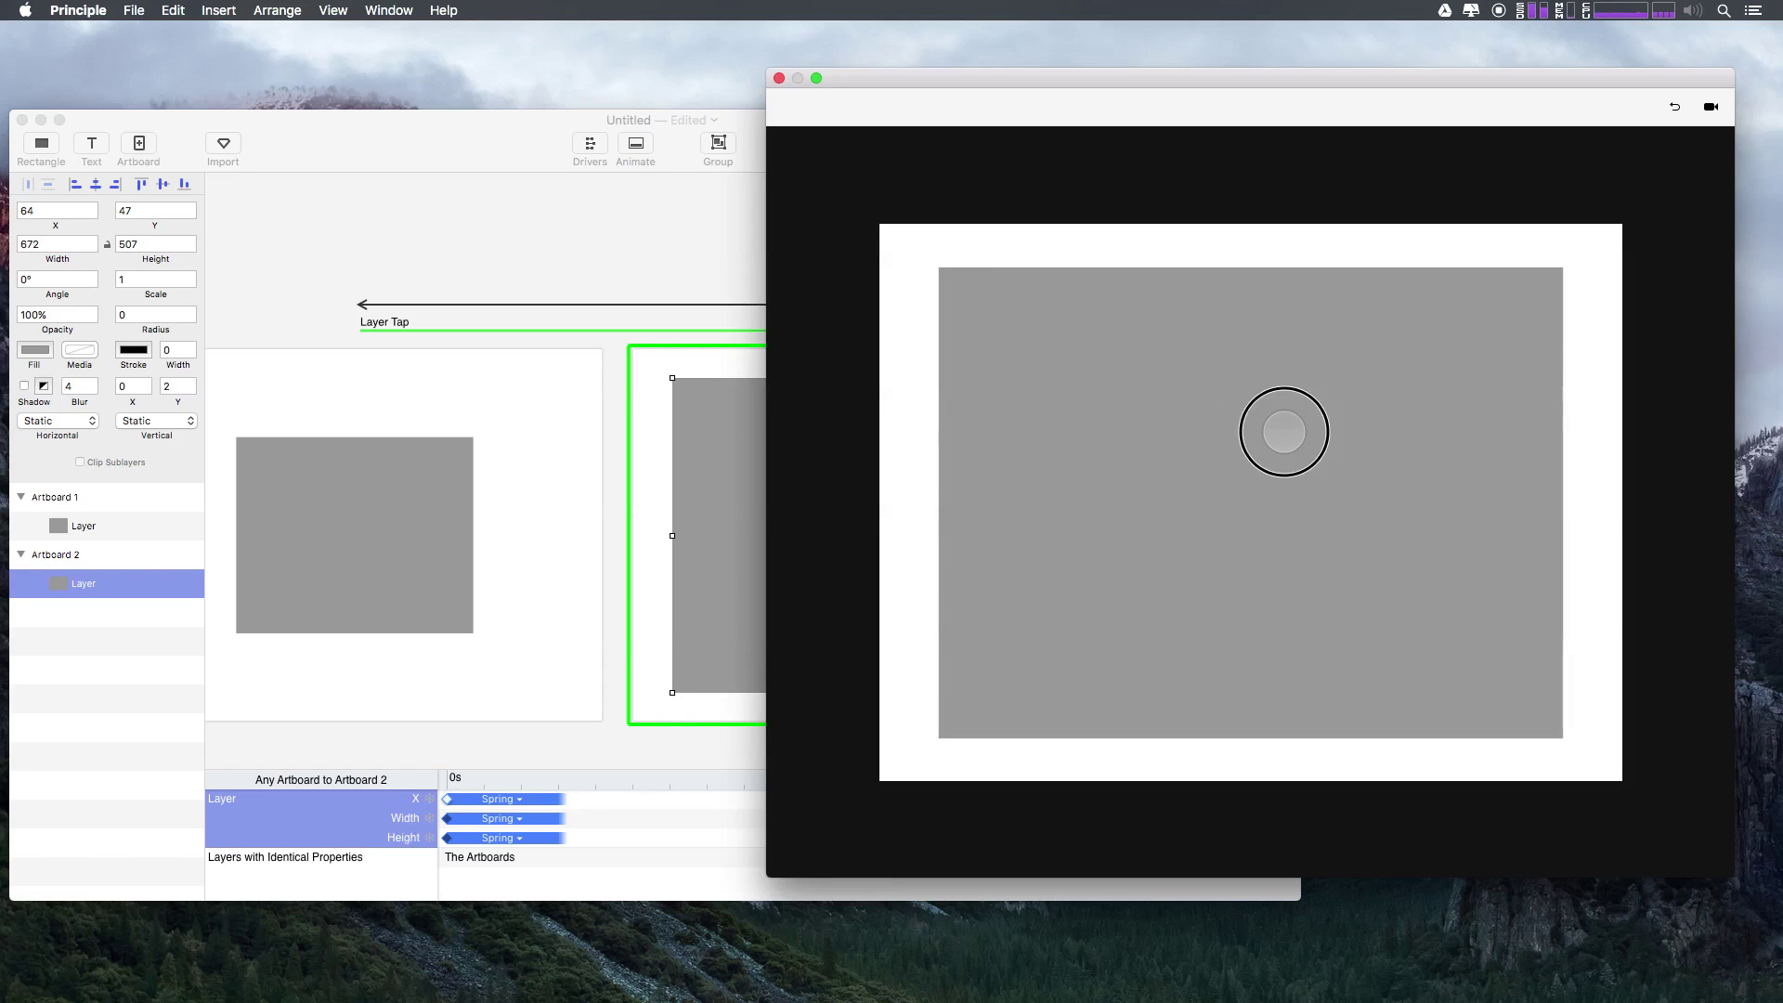
left_click(1284, 432)
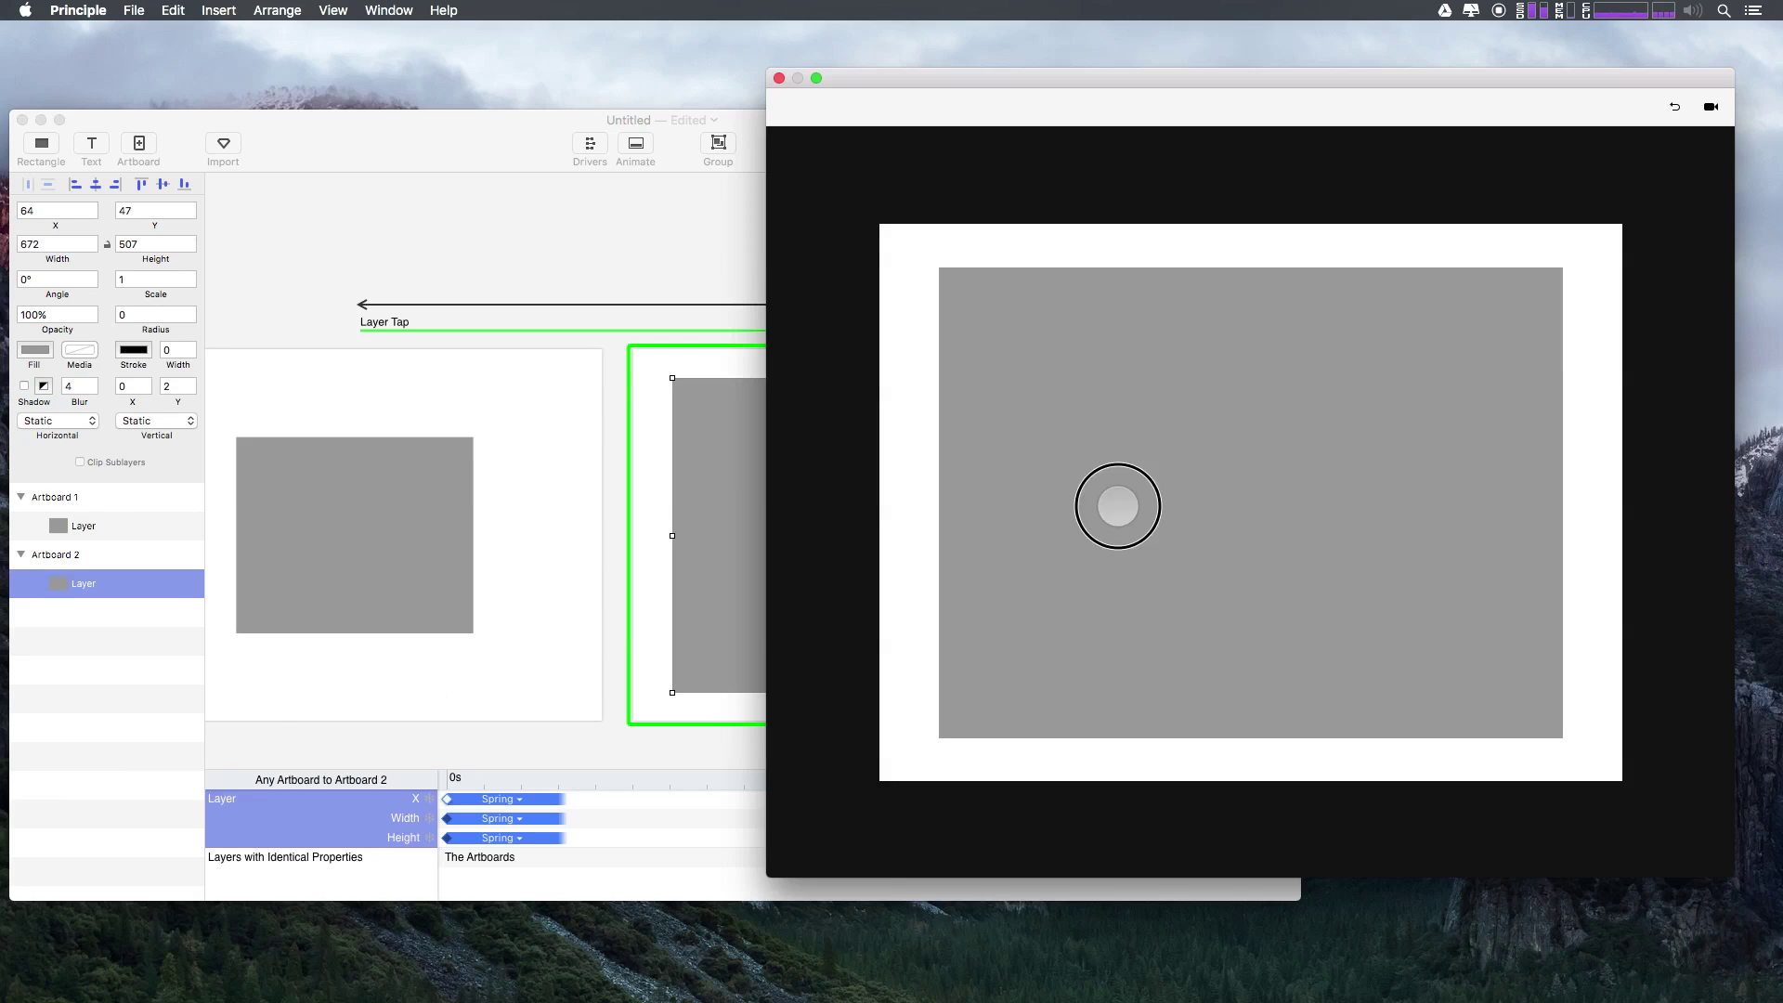
left_click(1118, 506)
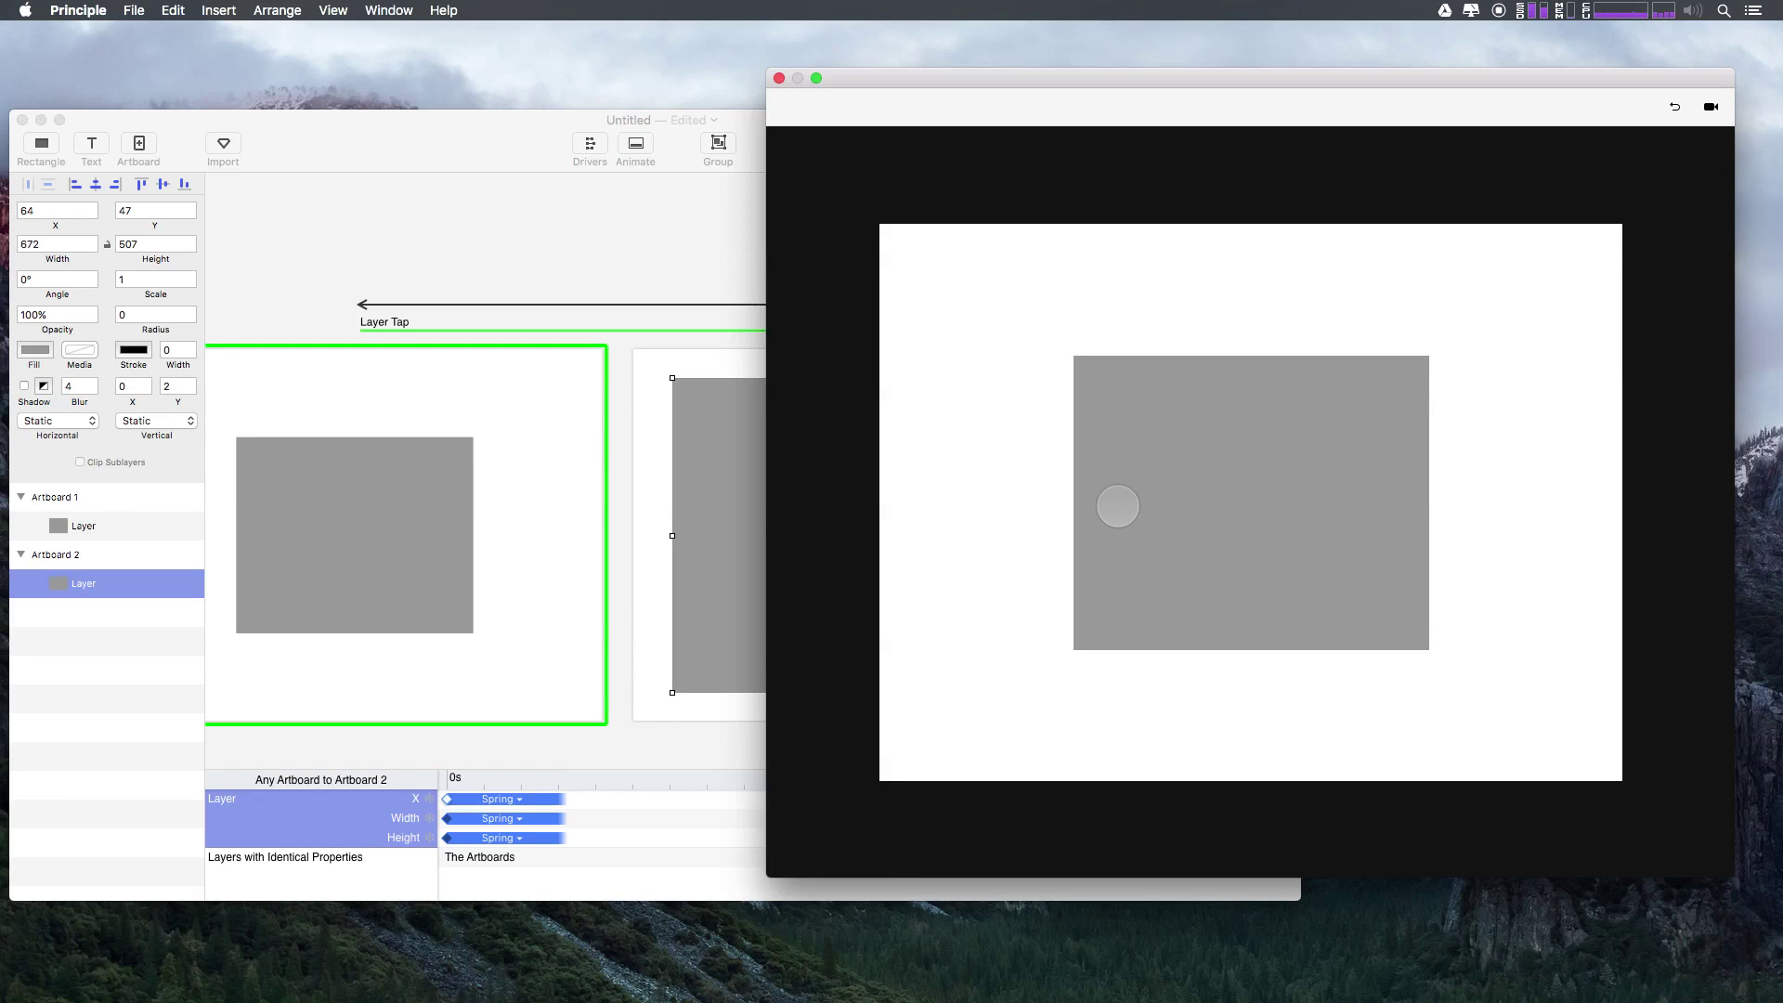